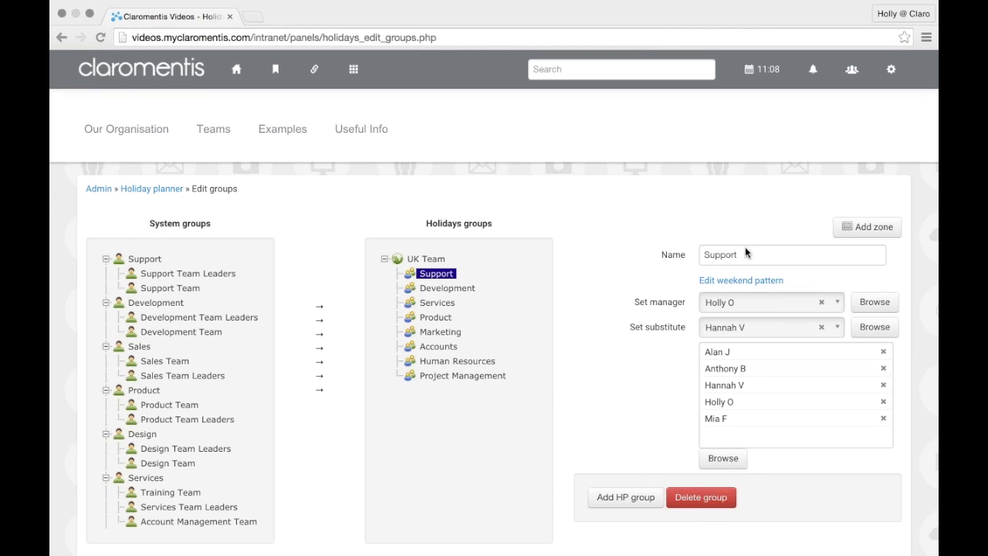
Save the changes made to the Support holiday group
scroll(297, 476, down, 3)
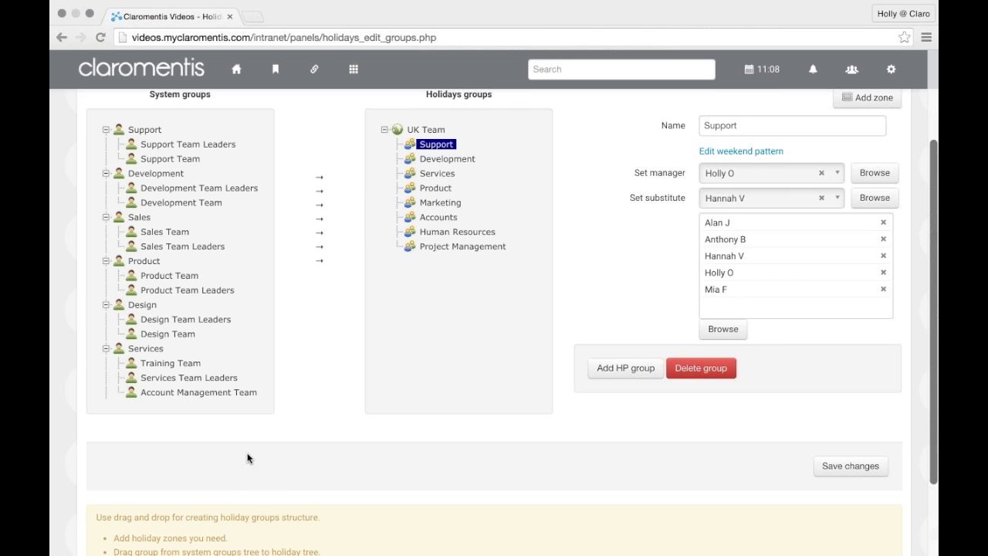
scroll(246, 455, down, 1)
click(851, 423)
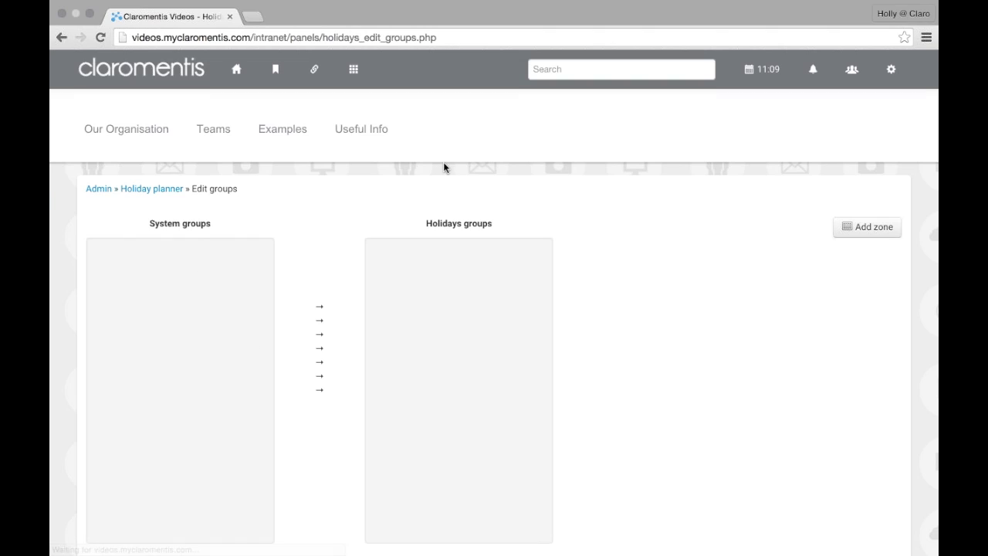
Open the Manager page of the Holiday Planner application
mouse_move(338, 121)
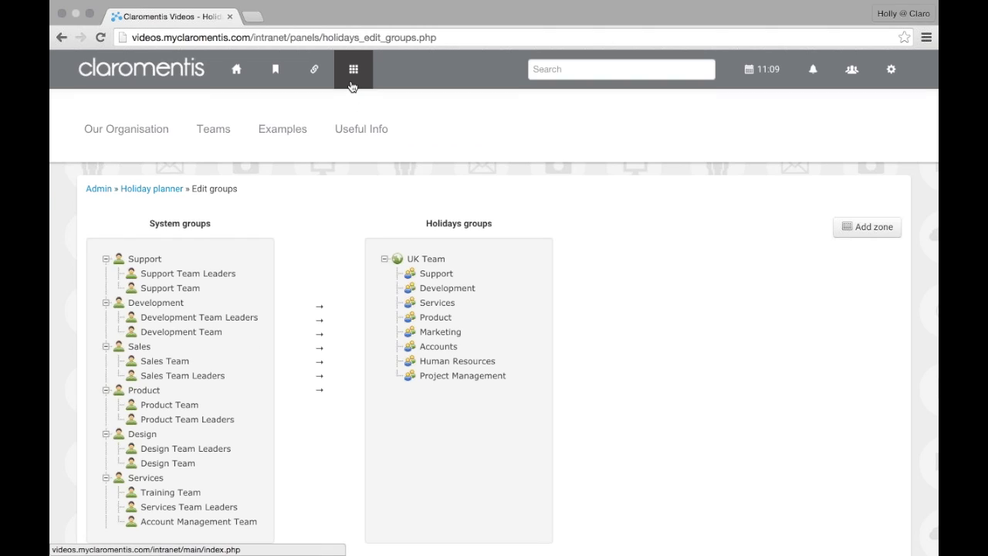
click(351, 85)
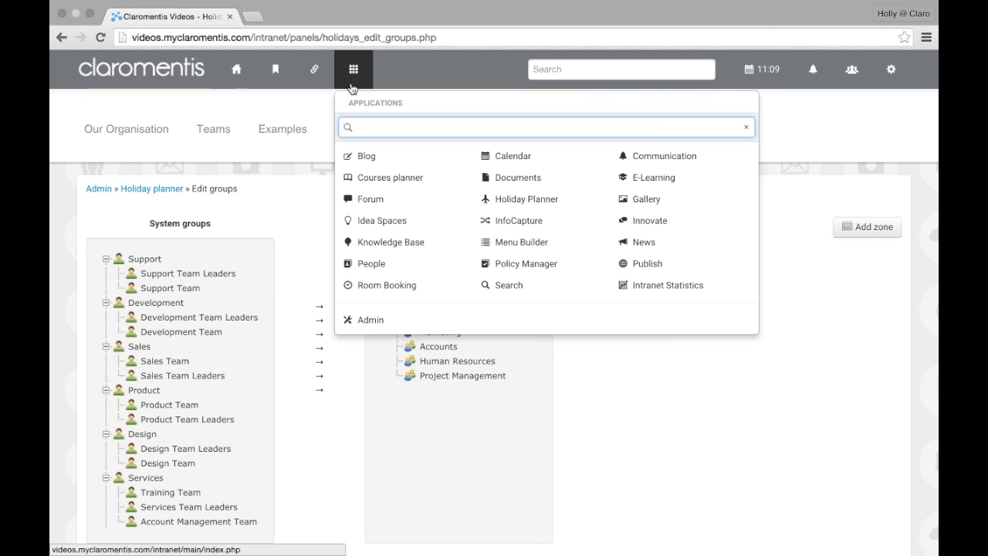
click(516, 203)
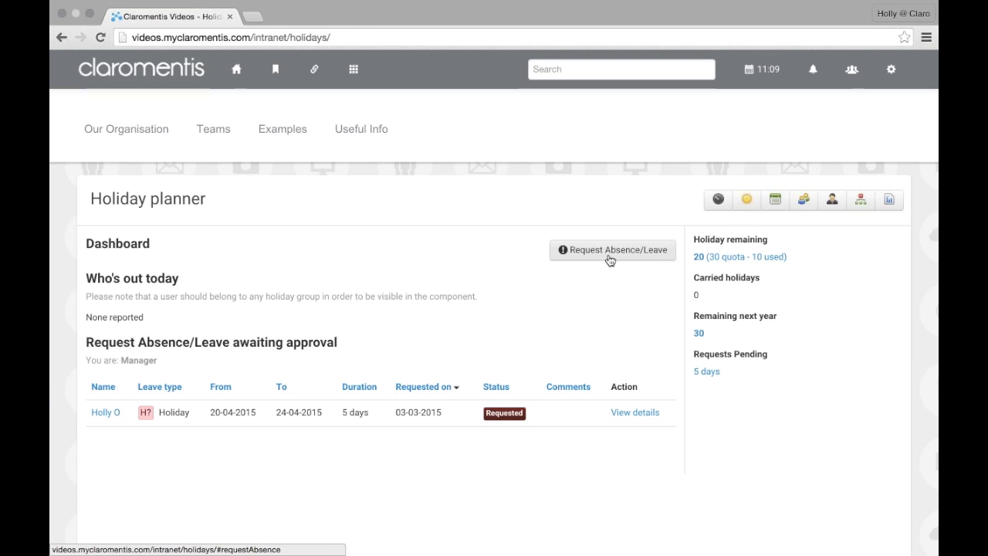
click(836, 210)
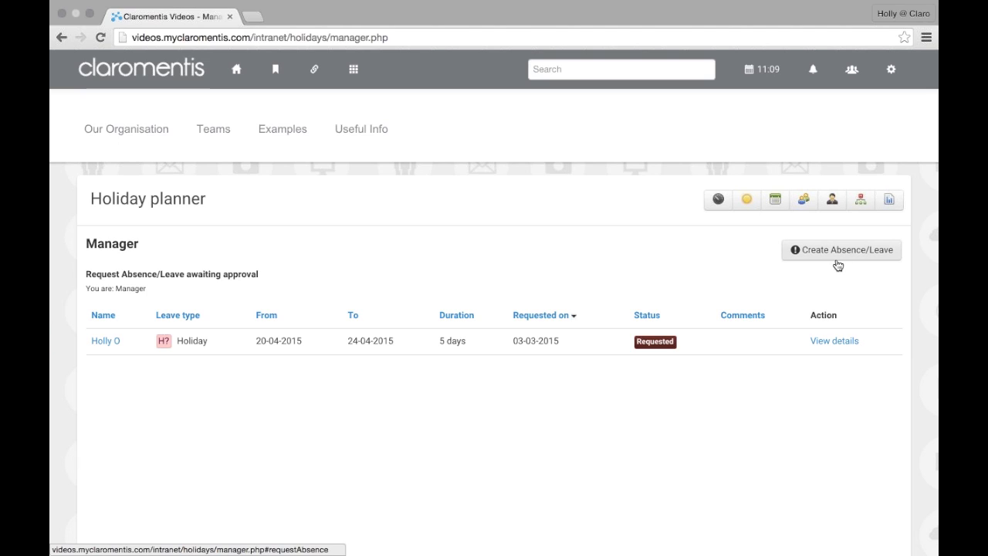
Start a new absence/leave entry and choose the employee it is for by searching for their first name
click(837, 260)
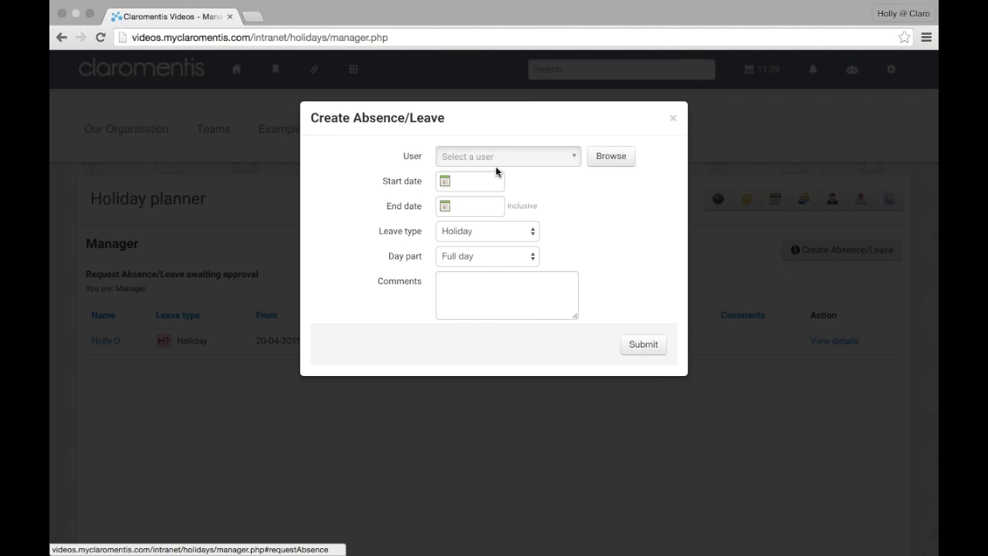
click(492, 158)
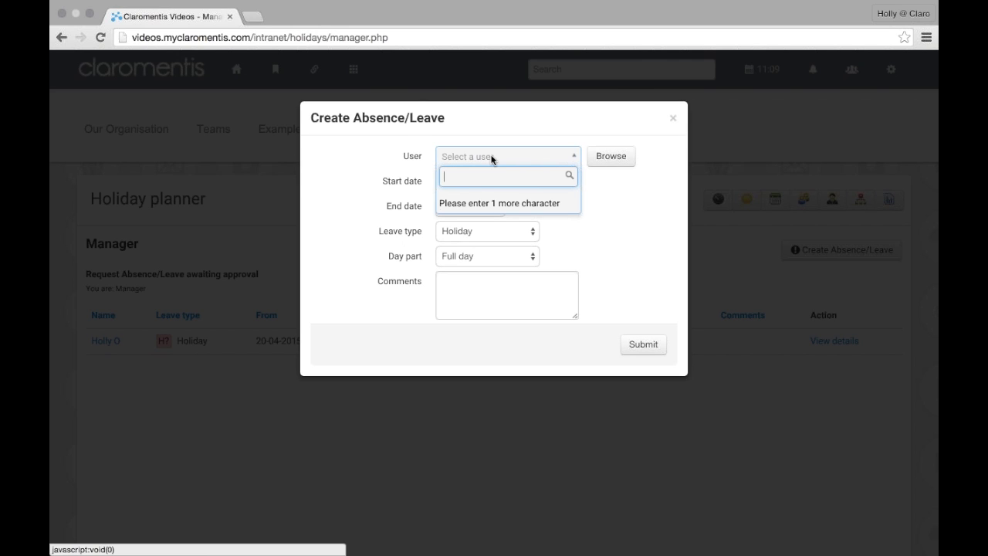
text(mia)
click(473, 205)
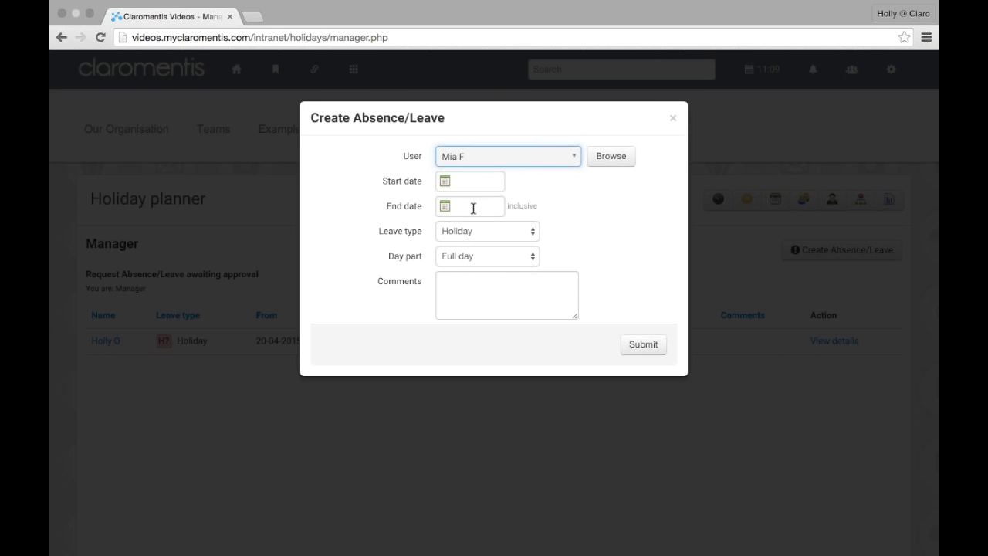
Try to submit the employee's full-day holiday from 08-12-2014 to 12-12-2014
click(485, 188)
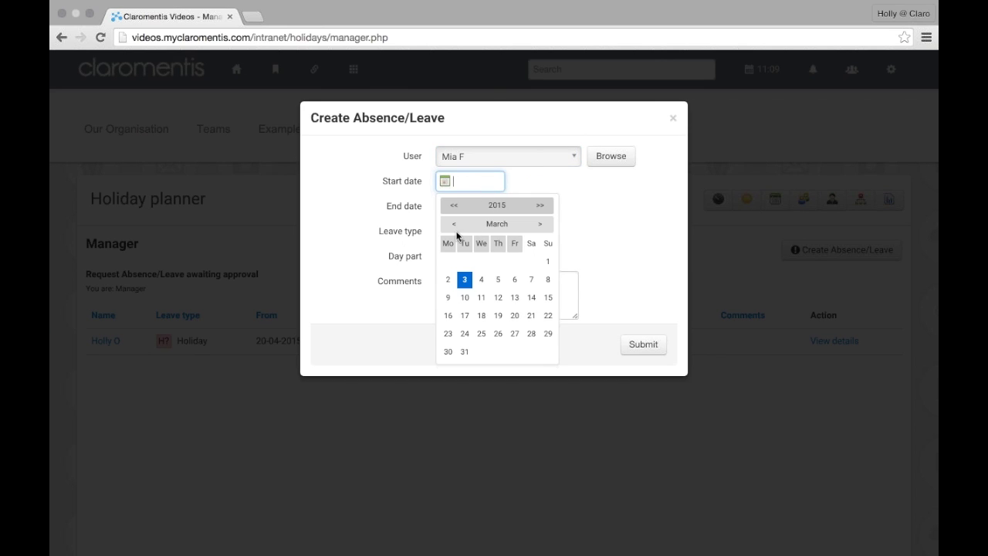
click(454, 226)
click(454, 225)
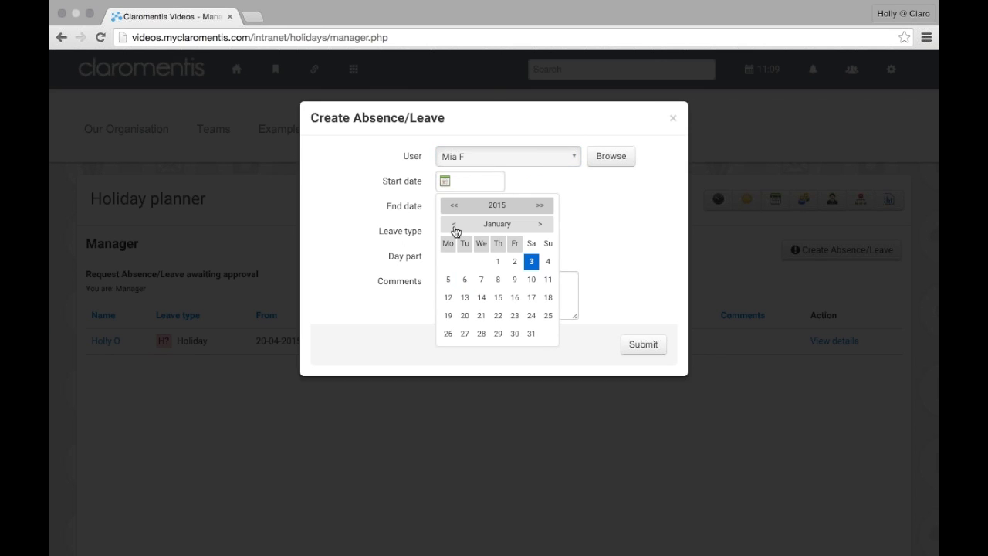
click(454, 226)
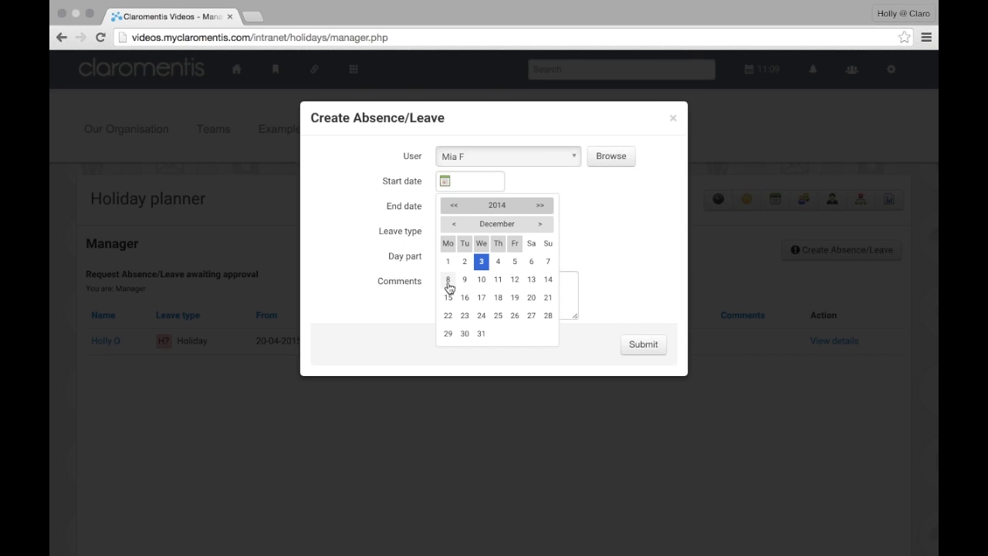
click(448, 282)
click(480, 204)
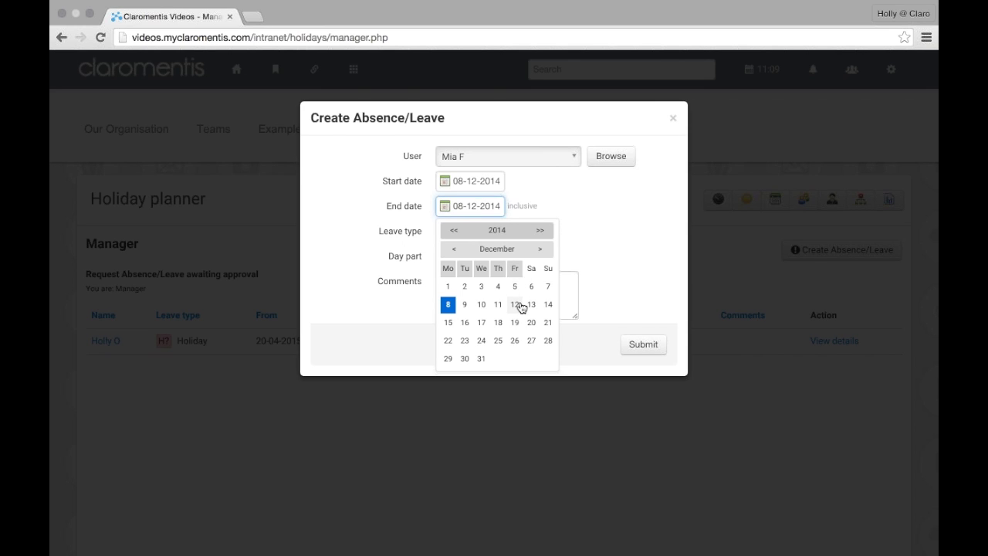
click(519, 305)
click(639, 347)
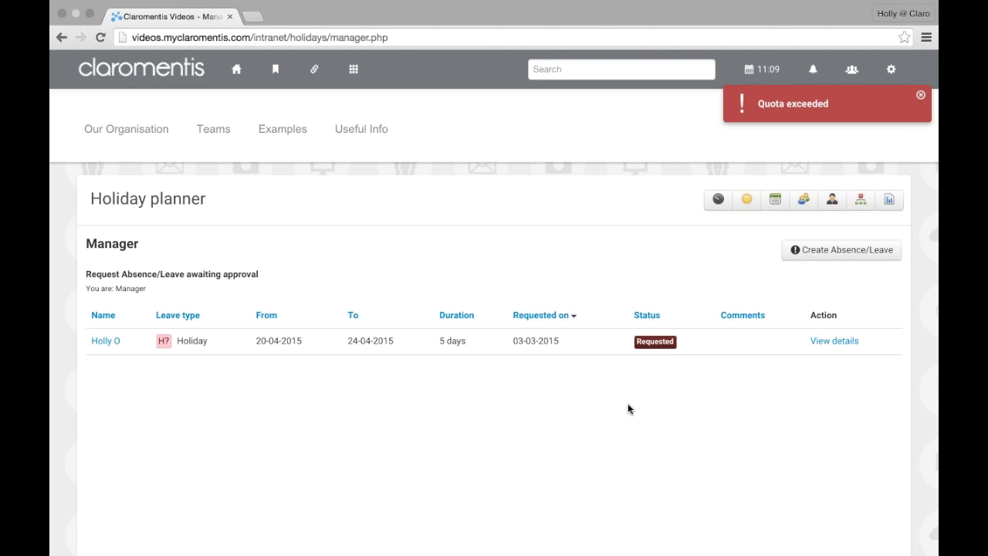
Reopen the absence/leave entry, set its dates to 05-01-2015 through 08-01-2015 and submit it as a full-day holiday
click(798, 258)
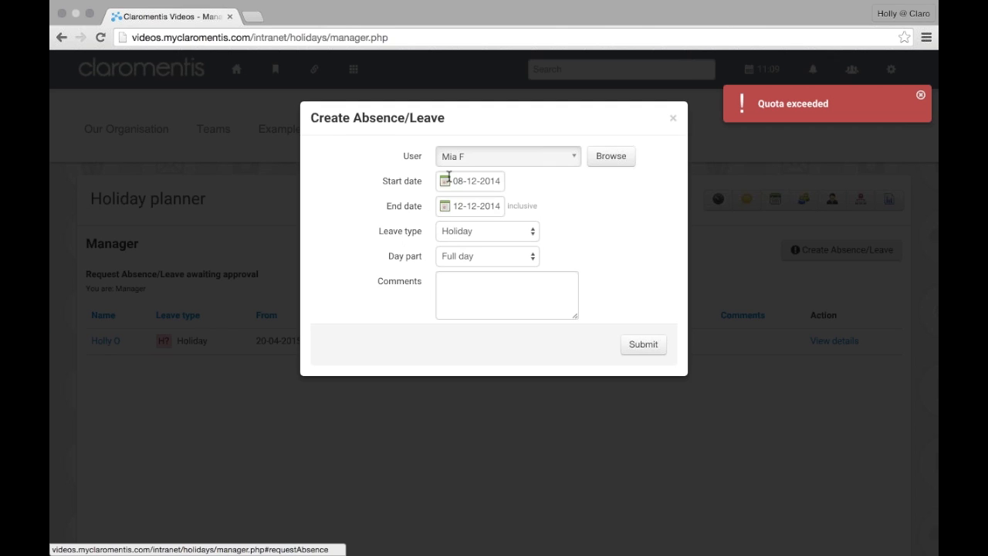
click(477, 185)
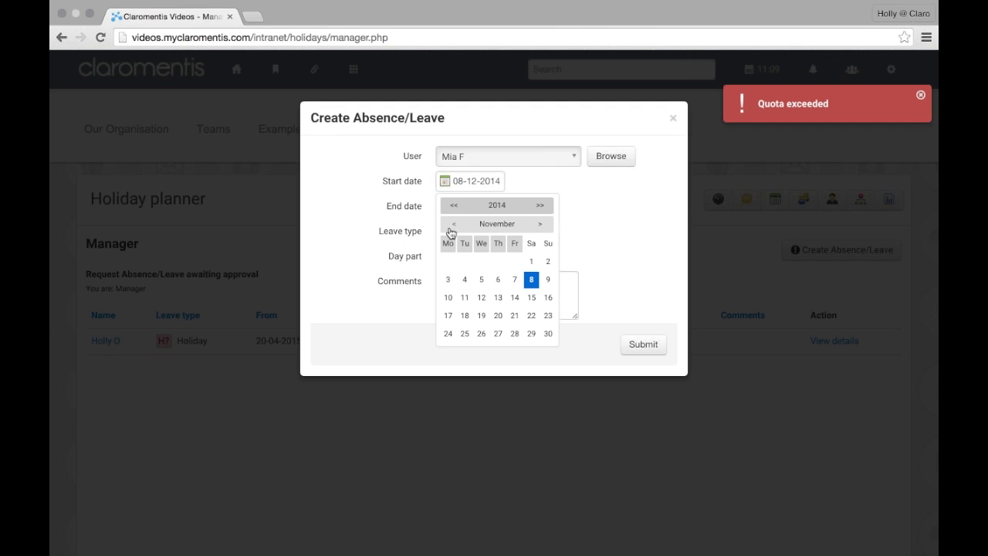
click(540, 226)
click(541, 226)
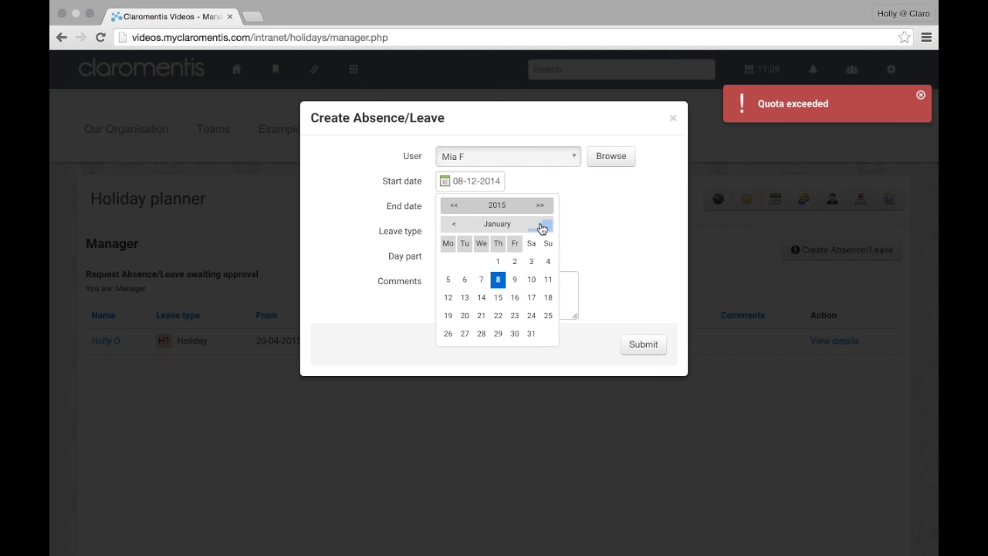
click(448, 279)
click(459, 206)
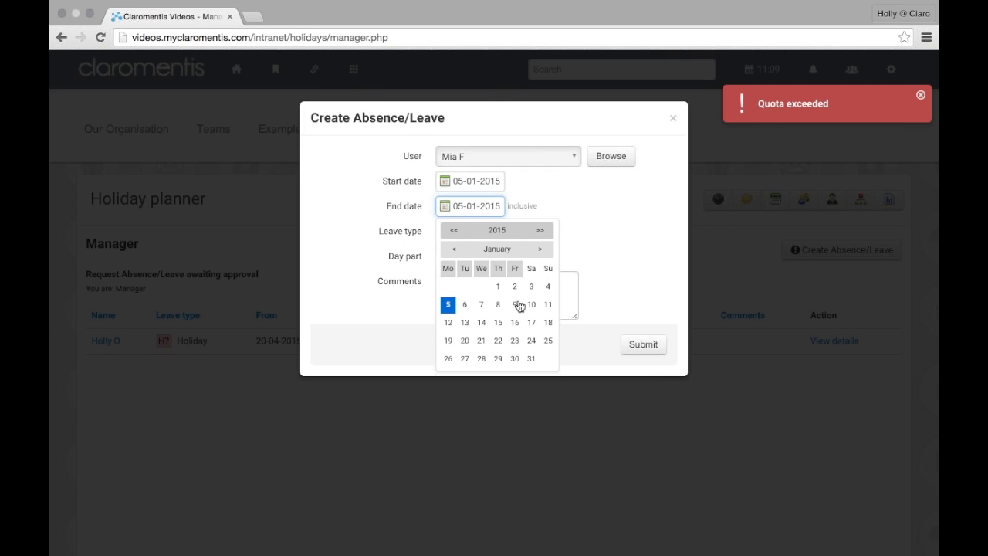
click(499, 305)
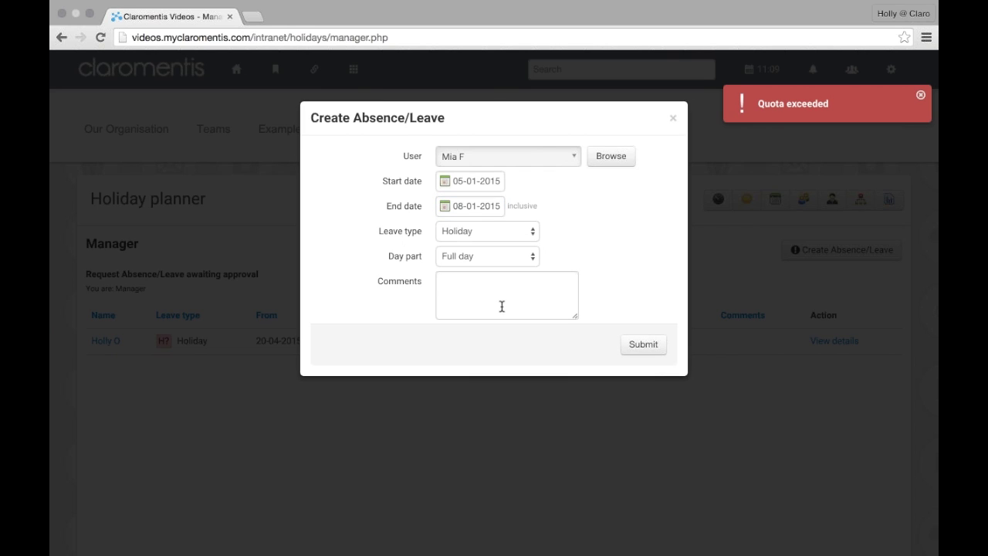
click(629, 347)
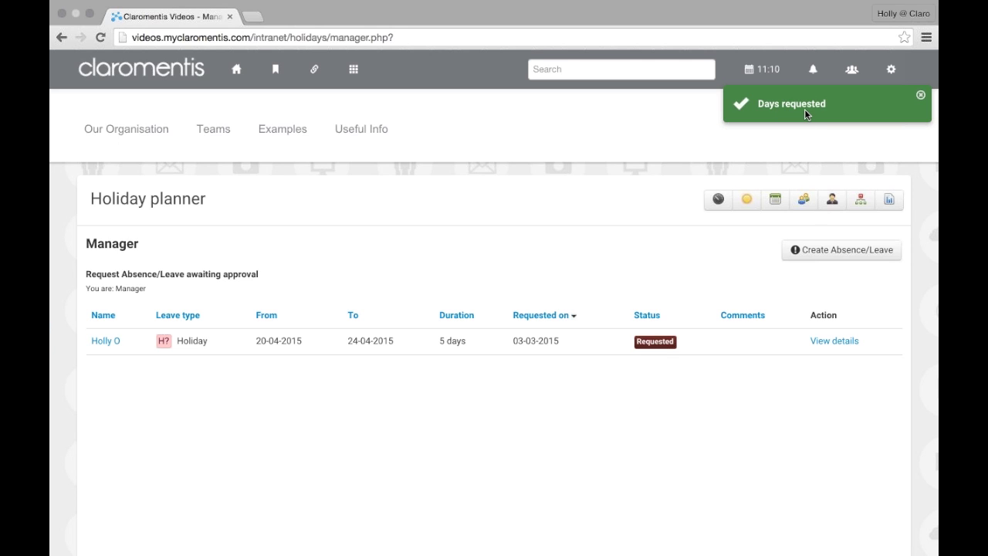
Display the team holiday calendar for the Support group under UK Team and view January 2015
click(804, 201)
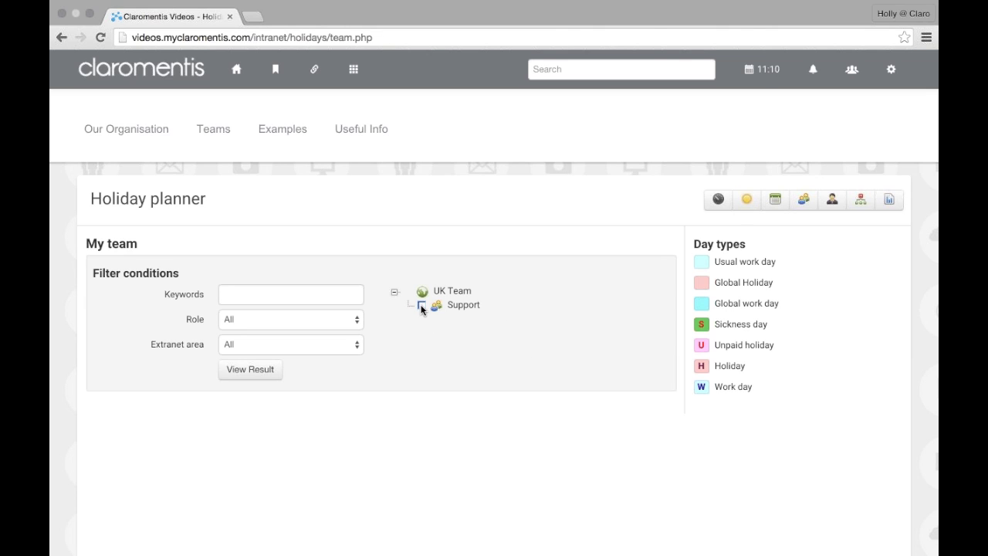
click(421, 306)
click(248, 375)
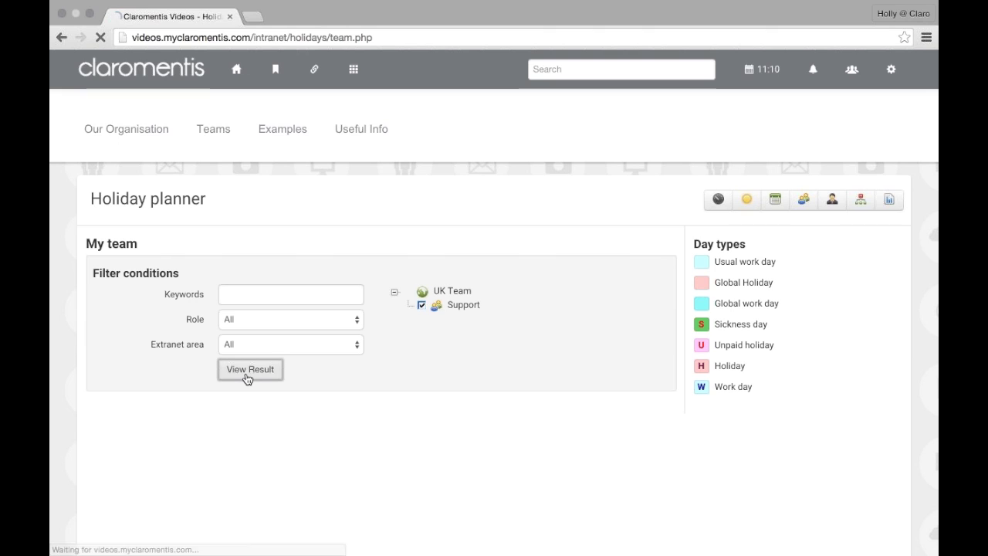
scroll(250, 377, down, 3)
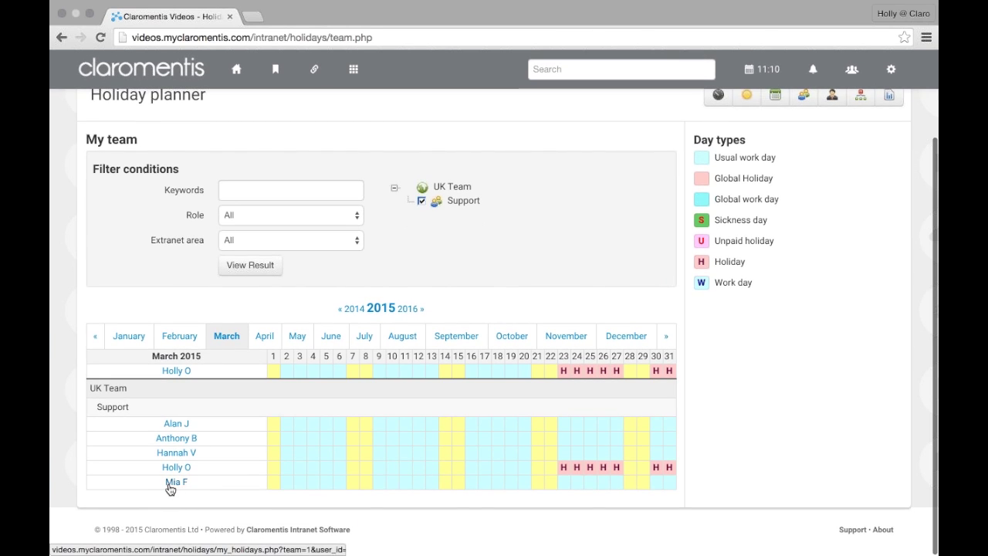
click(129, 335)
scroll(294, 493, down, 3)
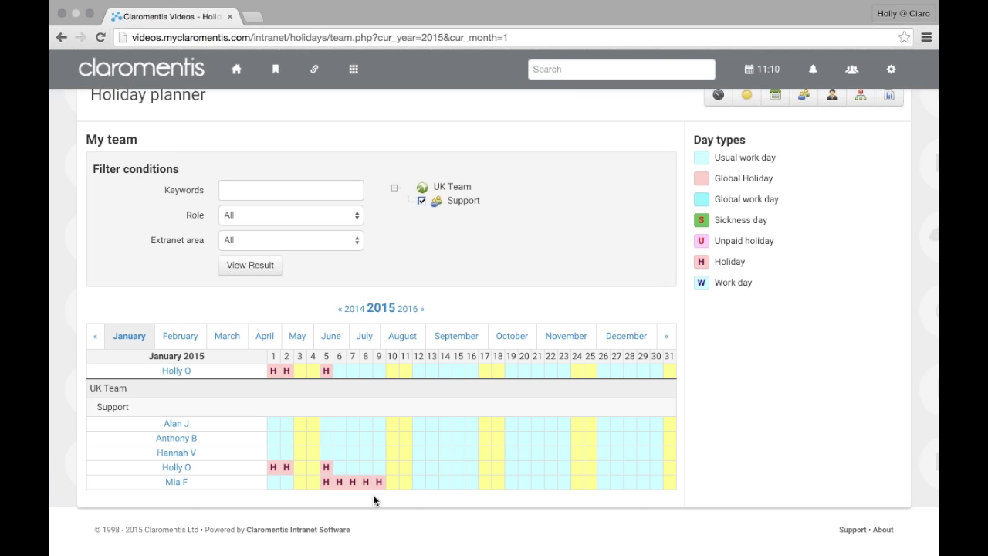
Open the Holidays administration's group editor and show the Support holiday group's manager, substitute and members
scroll(265, 181, up, 2)
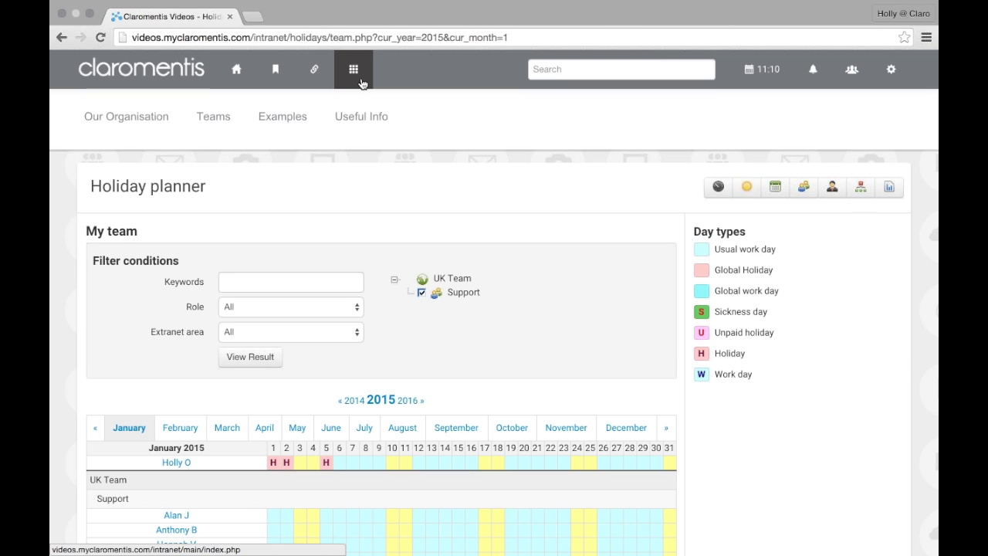
mouse_move(360, 83)
click(370, 325)
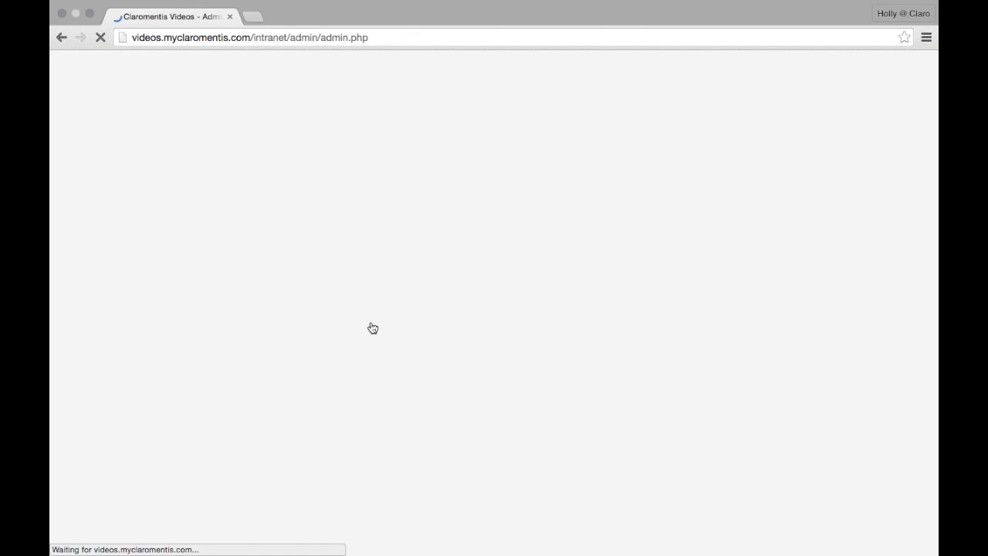
scroll(545, 342, down, 5)
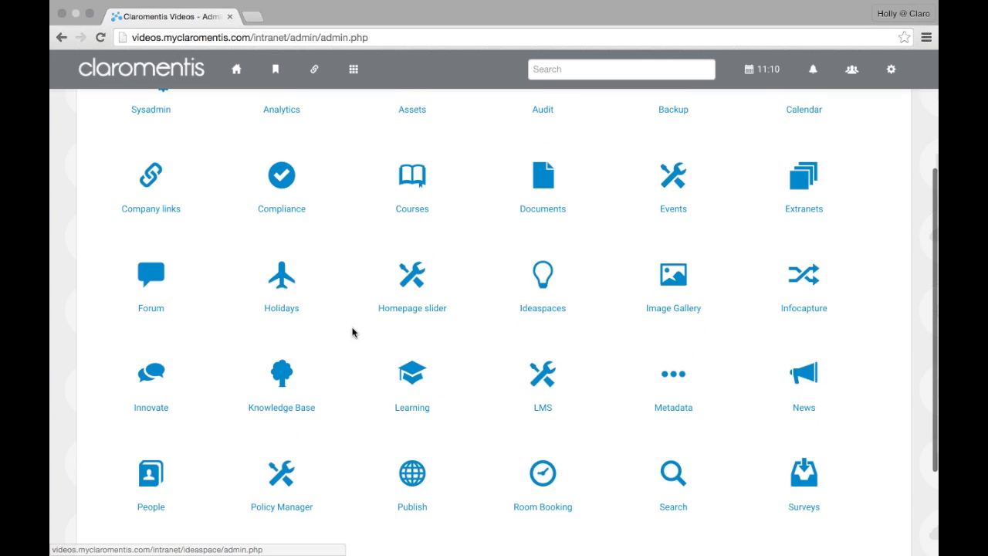
click(282, 287)
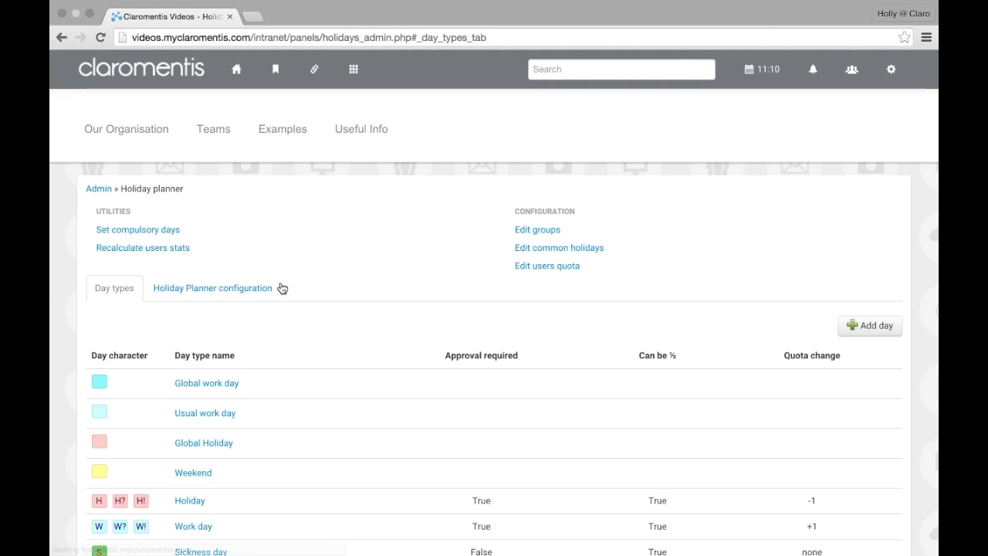
click(533, 236)
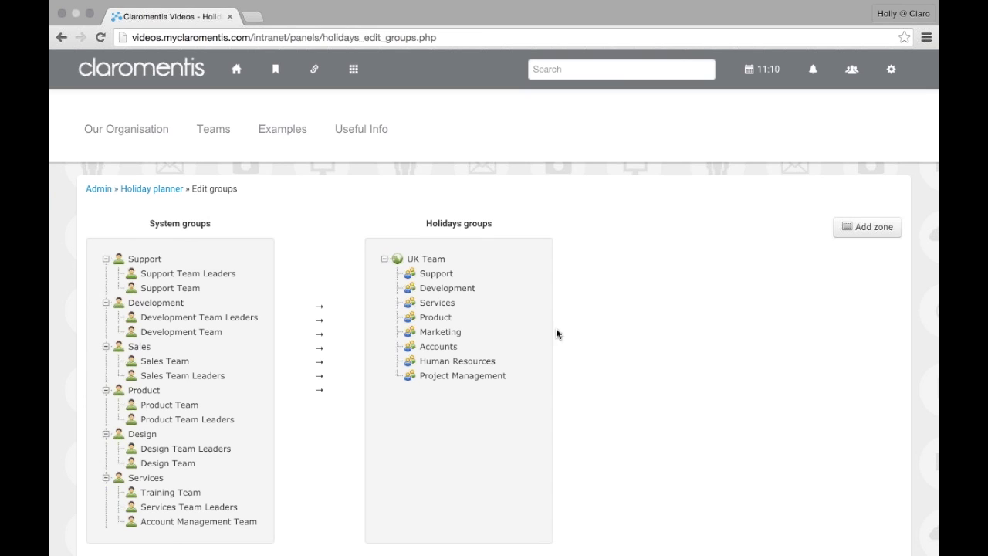
click(432, 275)
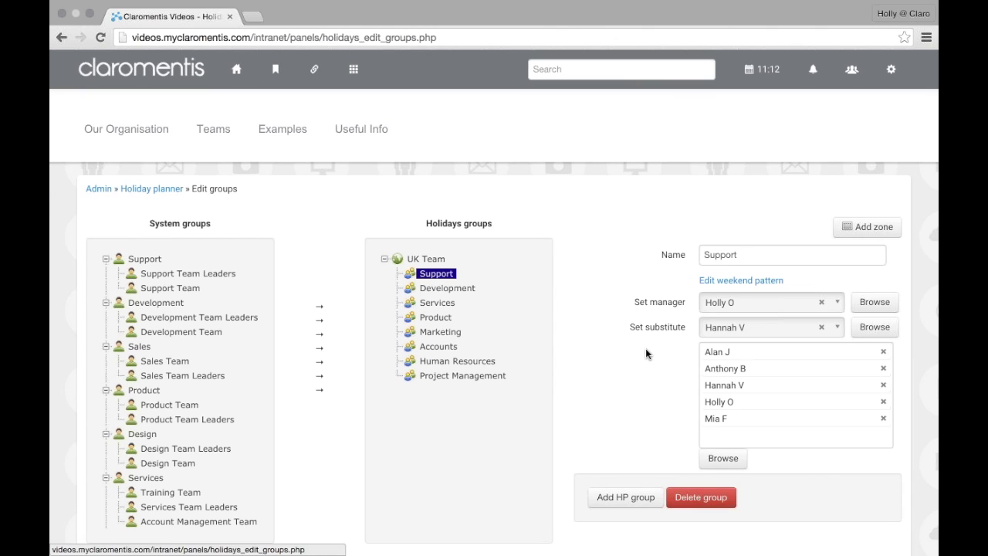
Return to the intranet home page, open github.com/Claromentis in a new browser tab and look through its repositories
click(237, 81)
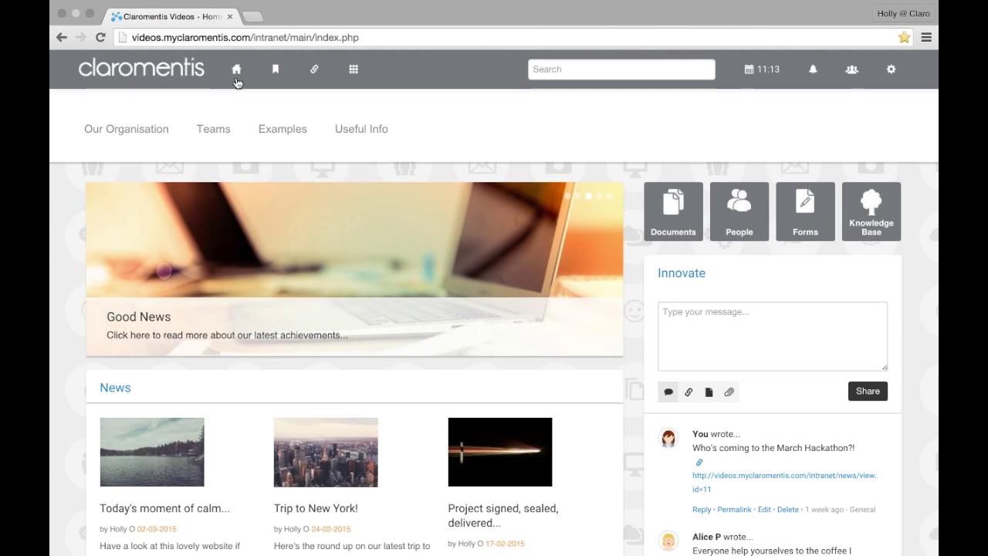
click(253, 17)
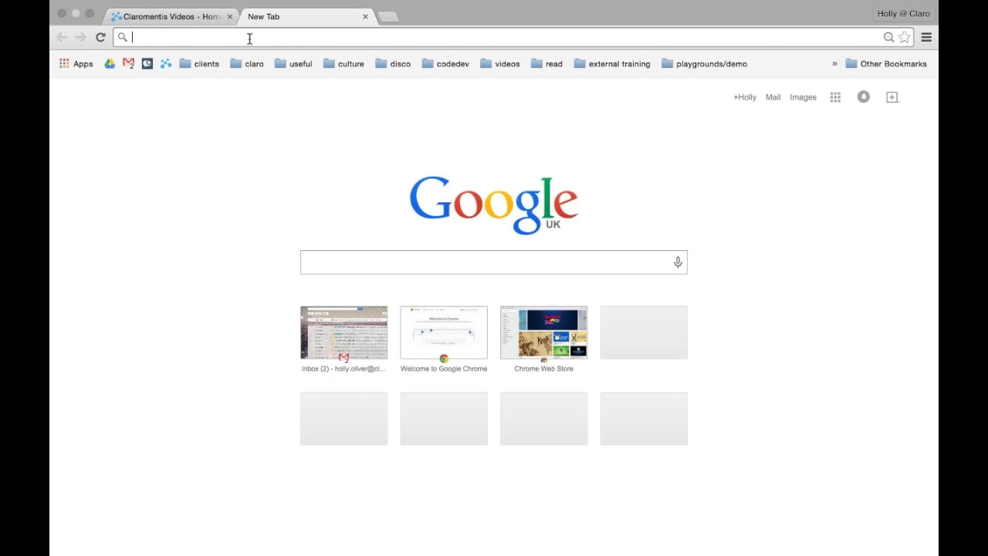
text(git)
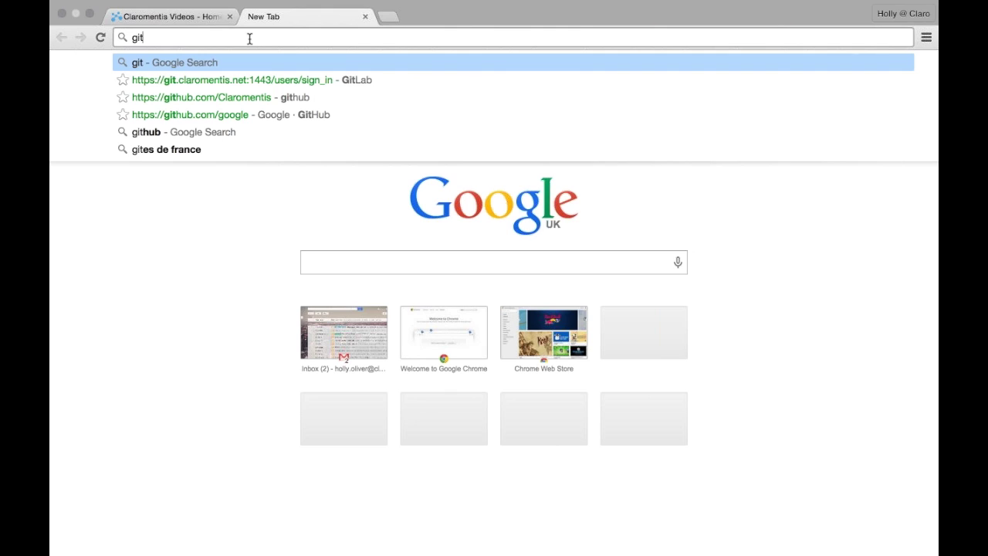
key(Down)
key(Down)
key(Return)
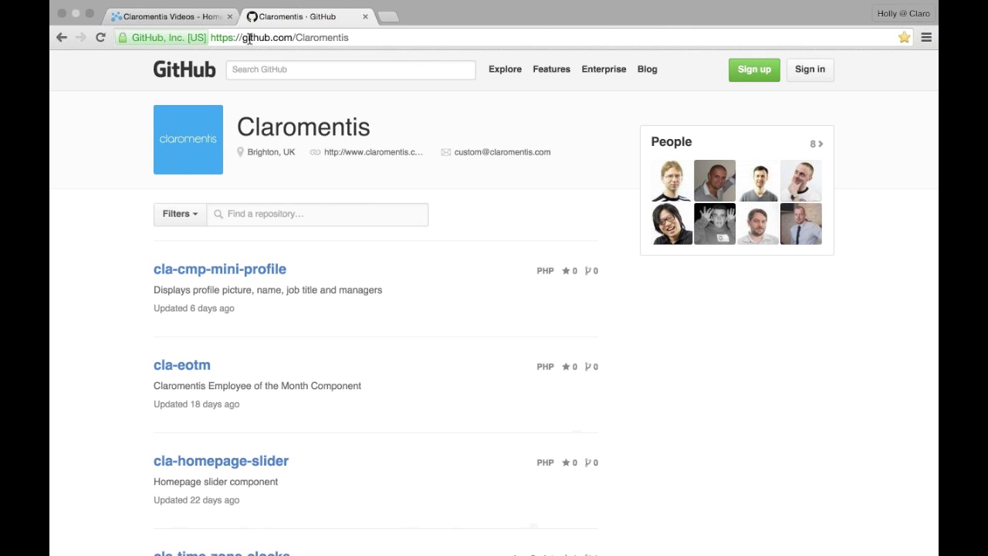
scroll(100, 251, down, 3)
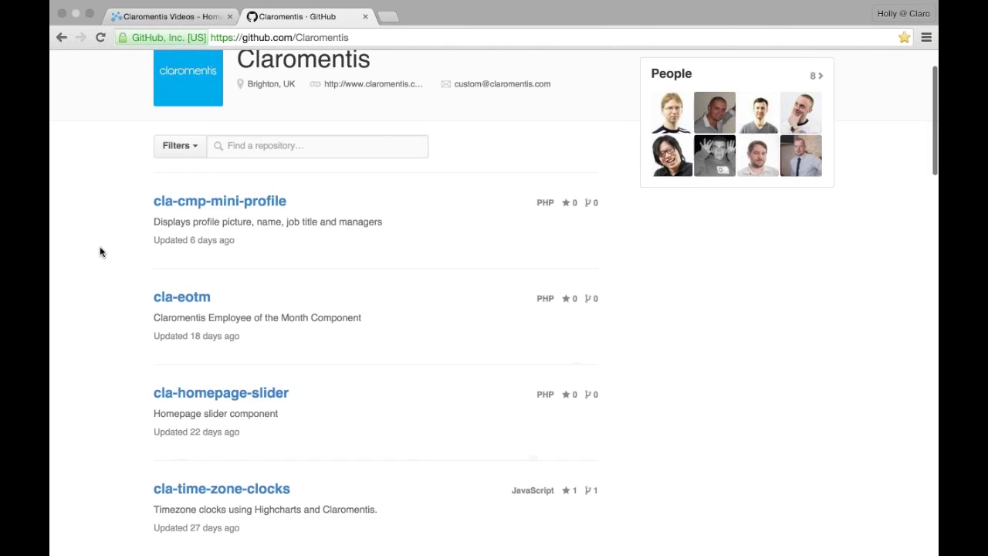
Look through the component repositories and their descriptions on the first page of the Claromentis GitHub listing
scroll(101, 251, down, 4)
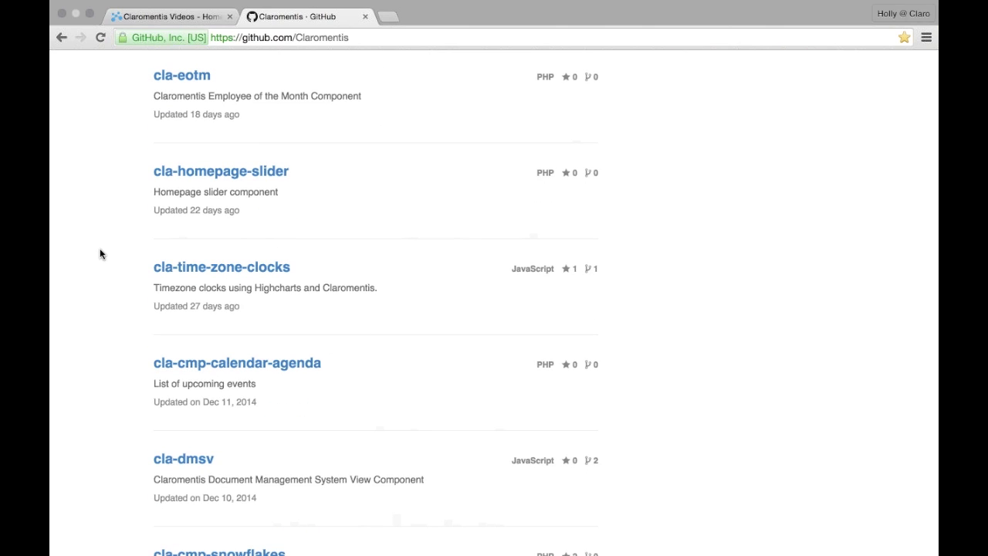
scroll(100, 253, down, 5)
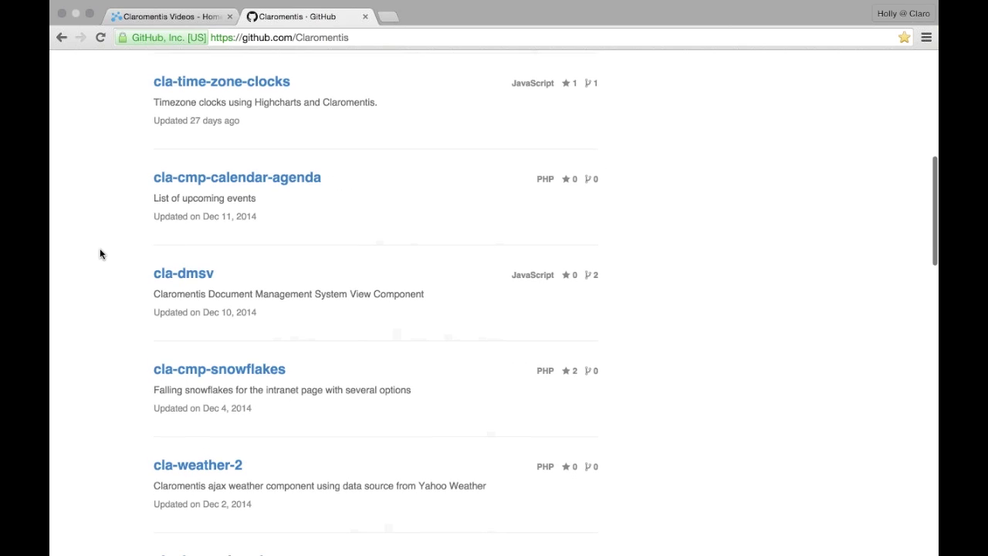
scroll(100, 253, down, 6)
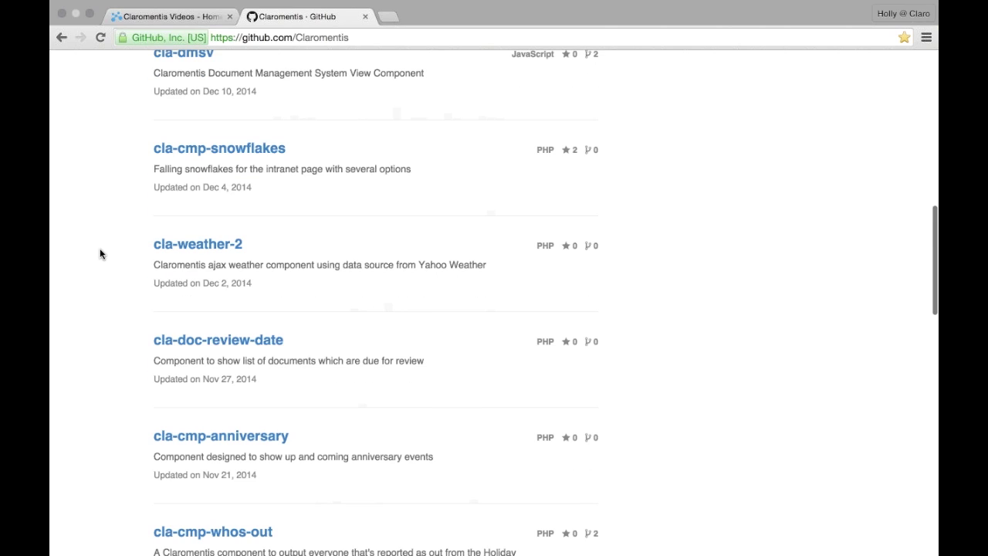
scroll(100, 253, up, 15)
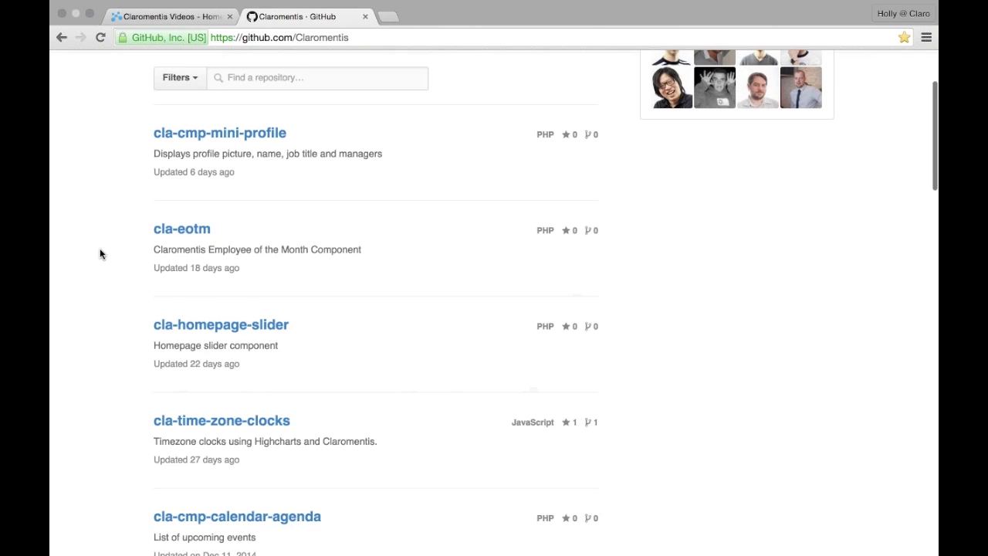
scroll(99, 253, down, 2)
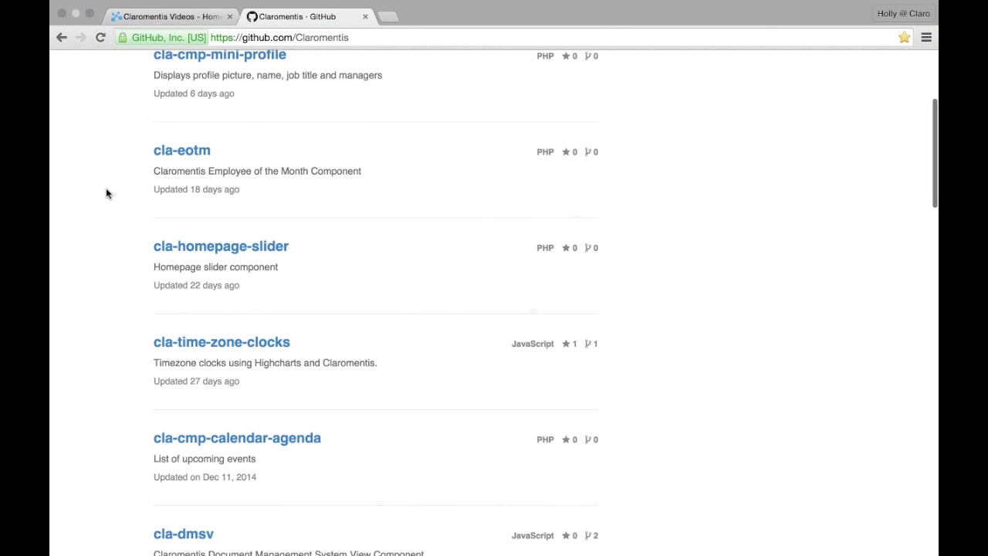
scroll(107, 192, down, 5)
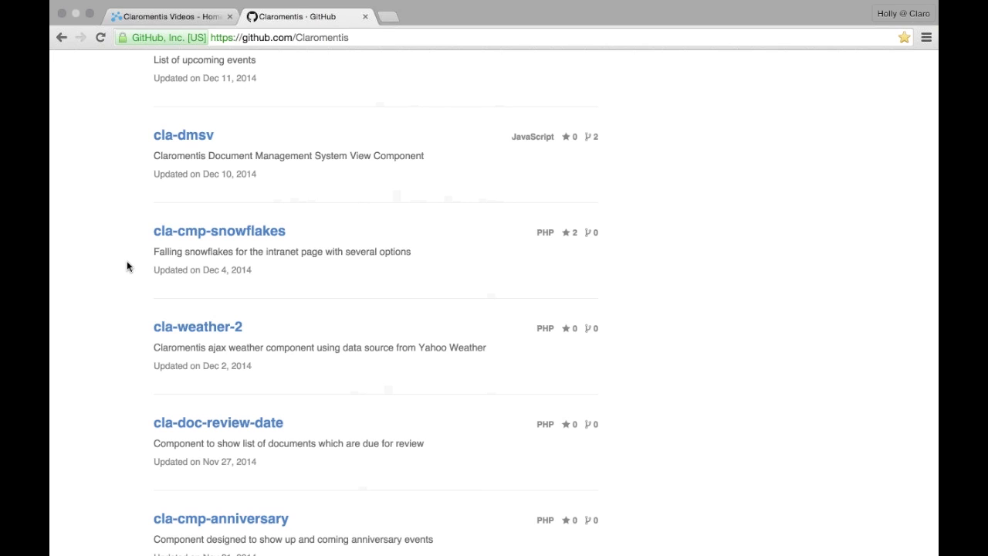
scroll(128, 266, down, 3)
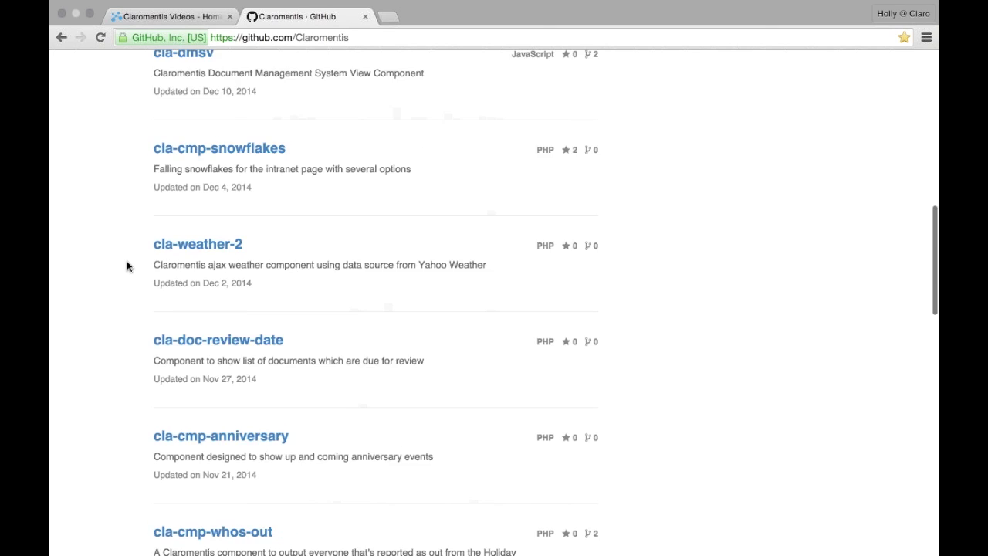
scroll(127, 266, down, 1)
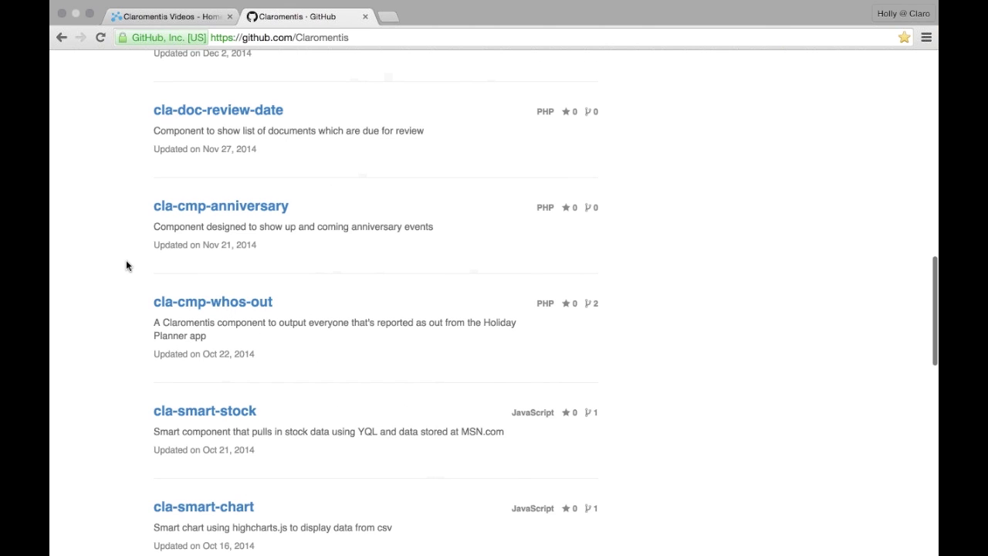
scroll(127, 261, down, 3)
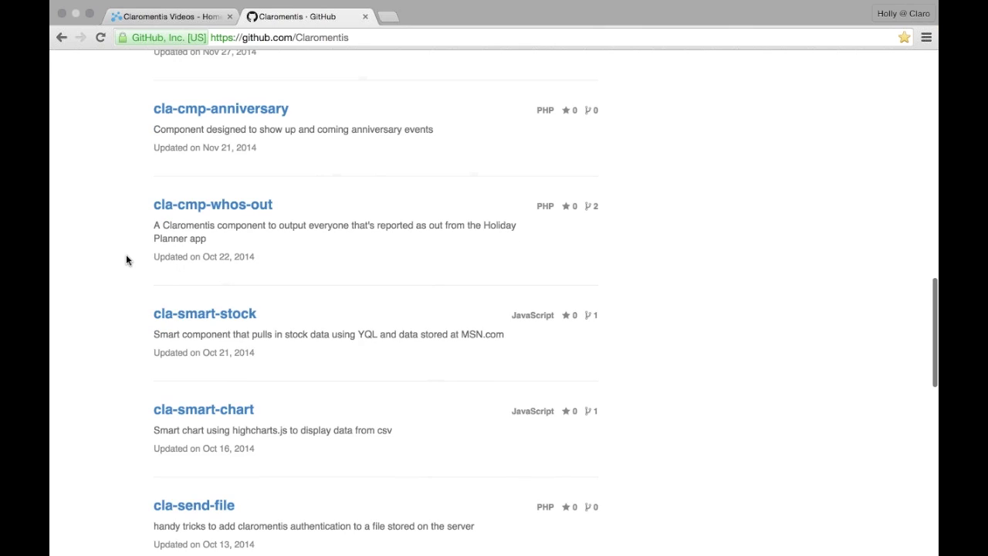
scroll(126, 260, down, 4)
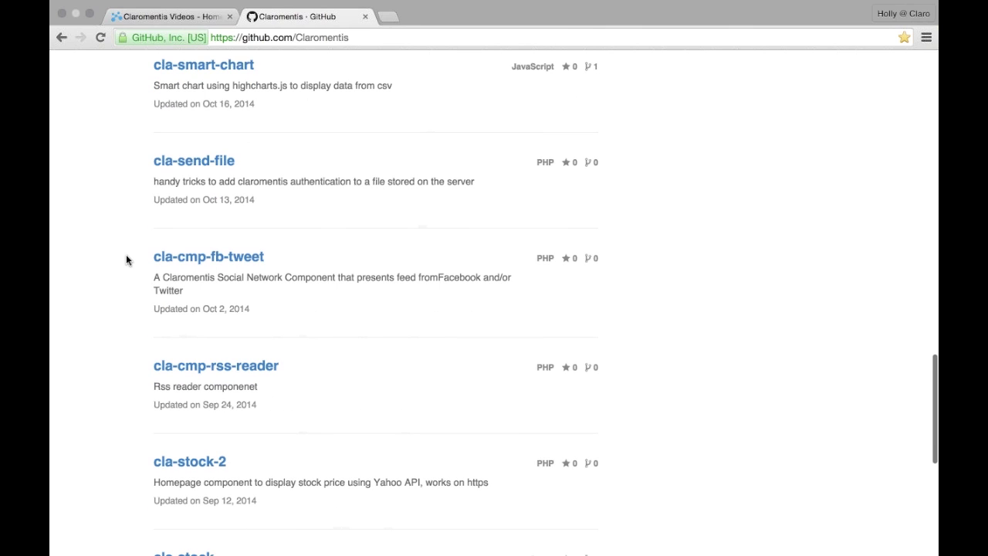
scroll(126, 260, down, 4)
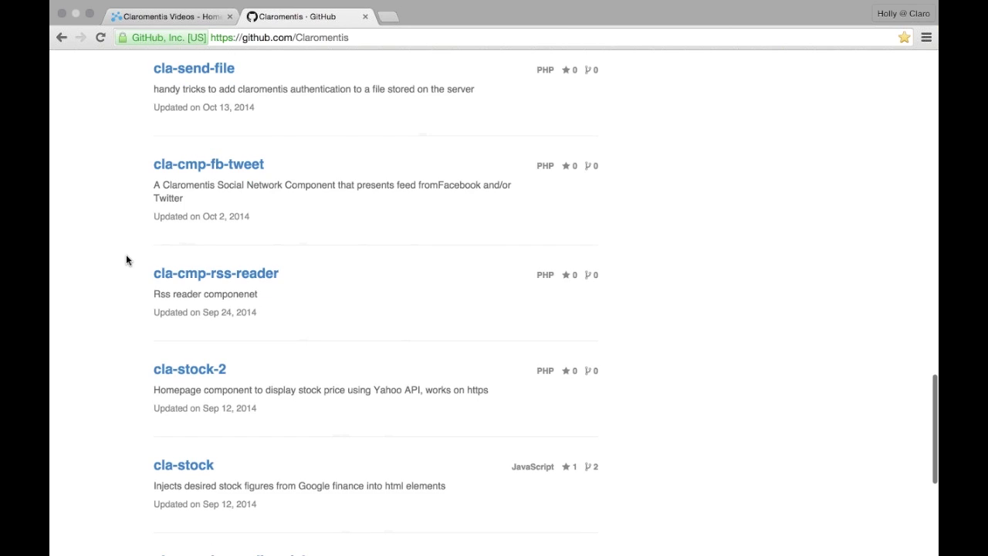
scroll(126, 260, up, 1)
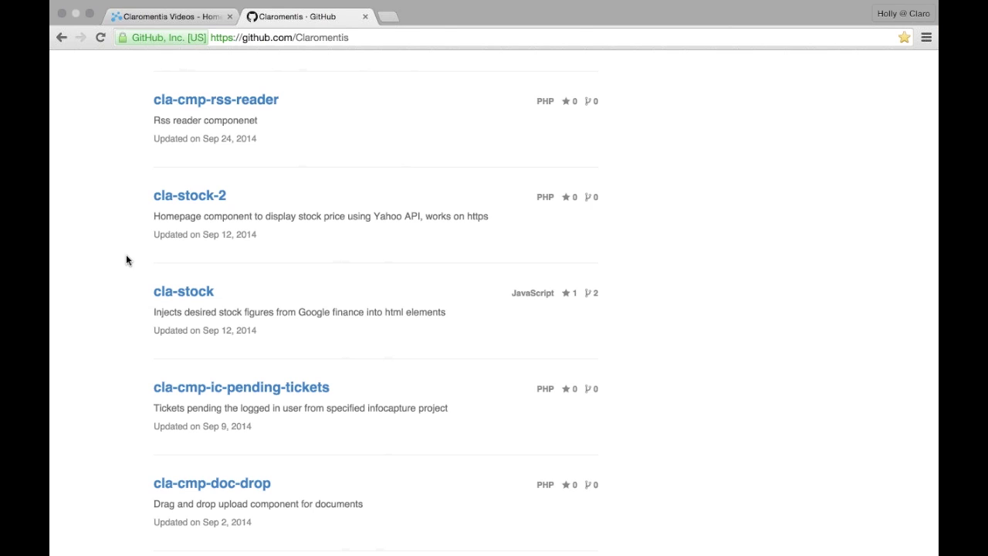
scroll(126, 260, down, 2)
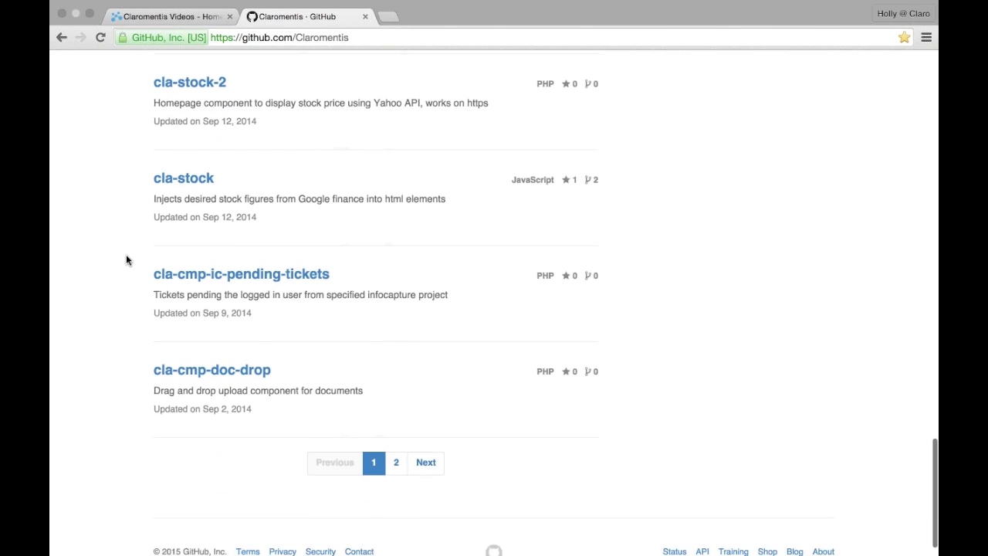
Look through page 2 of the Claromentis repositories and return to the start of the first page
click(396, 449)
scroll(397, 452, down, 5)
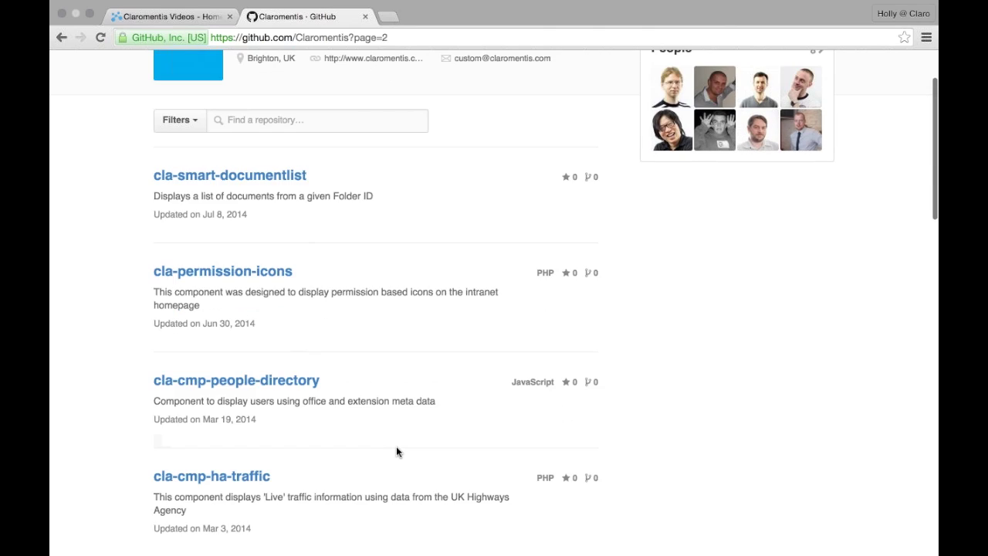
scroll(396, 451, down, 5)
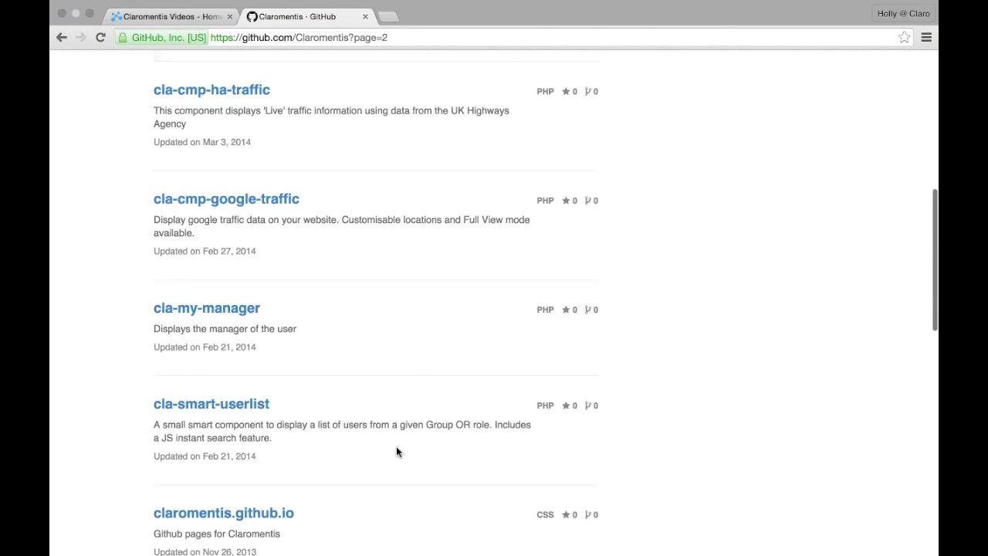
scroll(396, 452, up, 8)
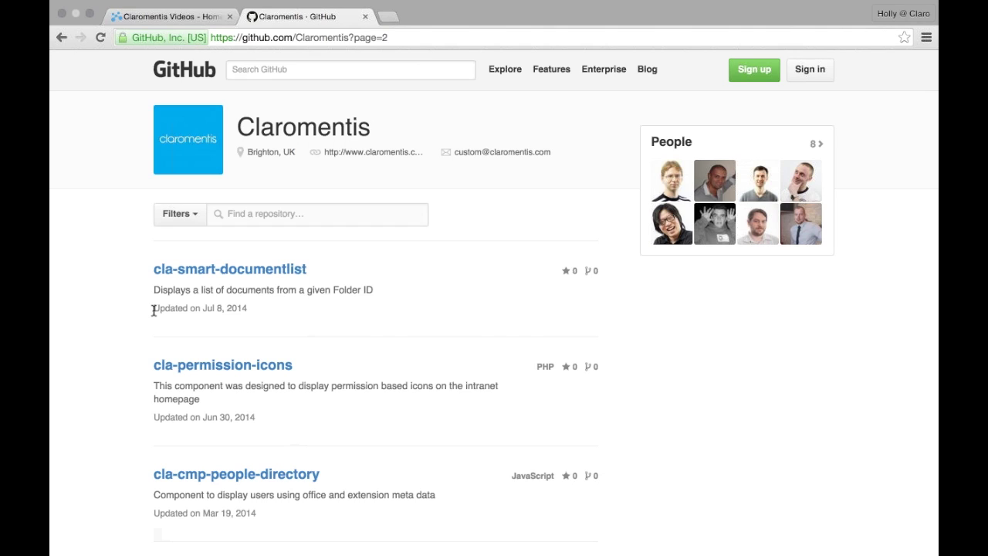
click(58, 39)
scroll(231, 316, up, 20)
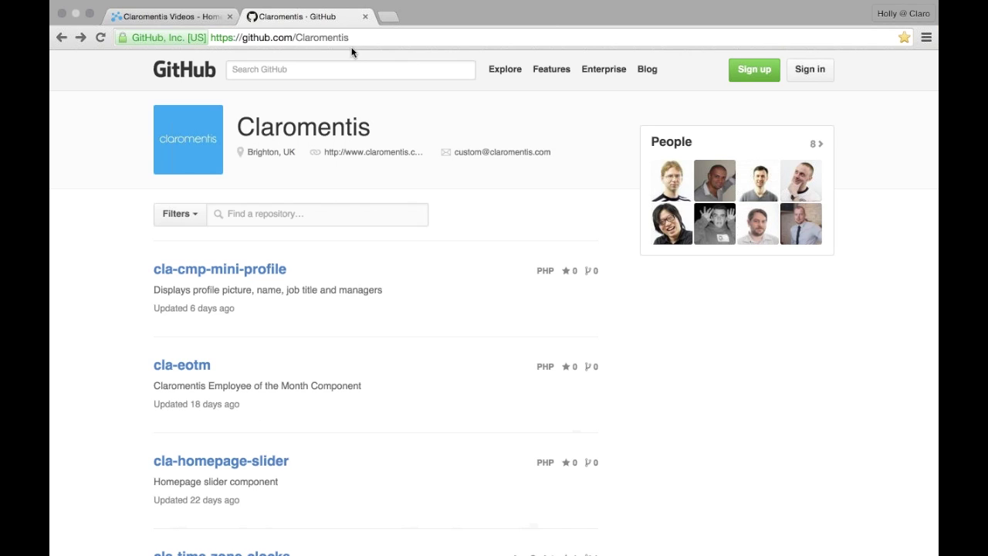
Close the GitHub tab and open the Forum administration from the intranet's Admin area
click(364, 16)
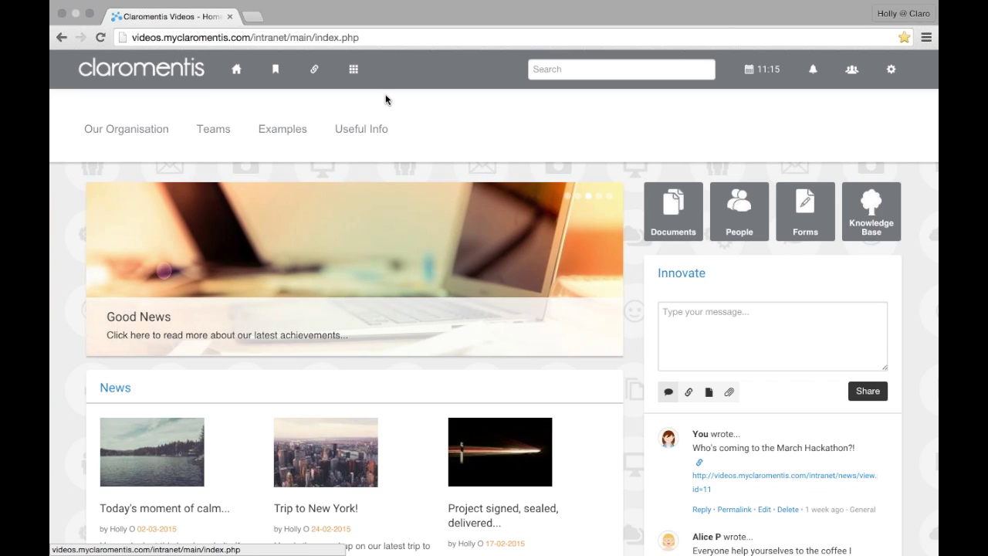
click(353, 69)
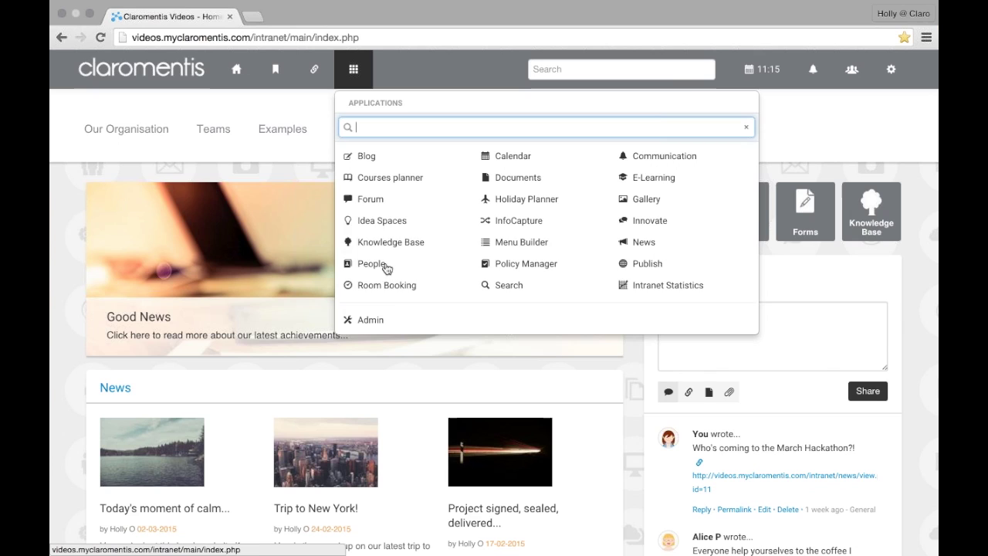
click(391, 322)
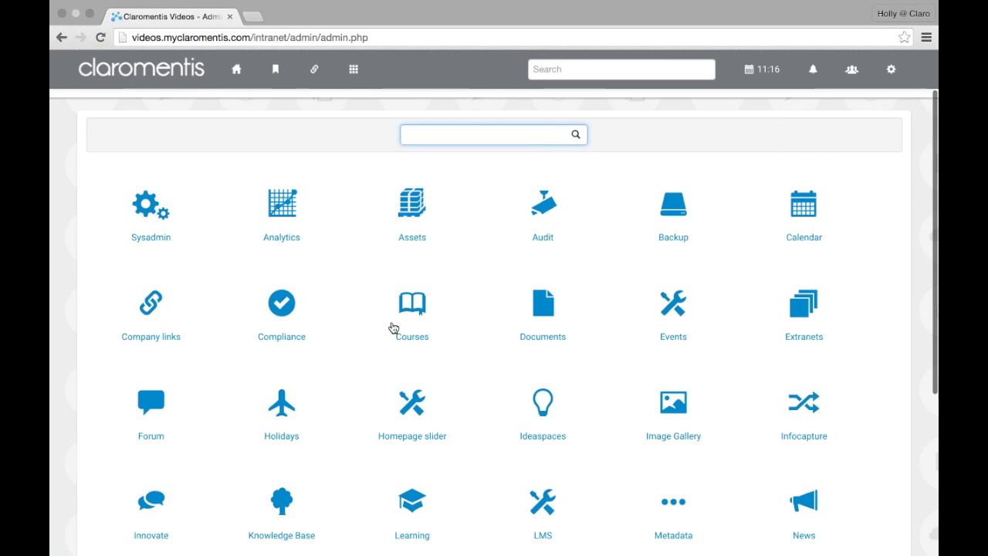
click(162, 408)
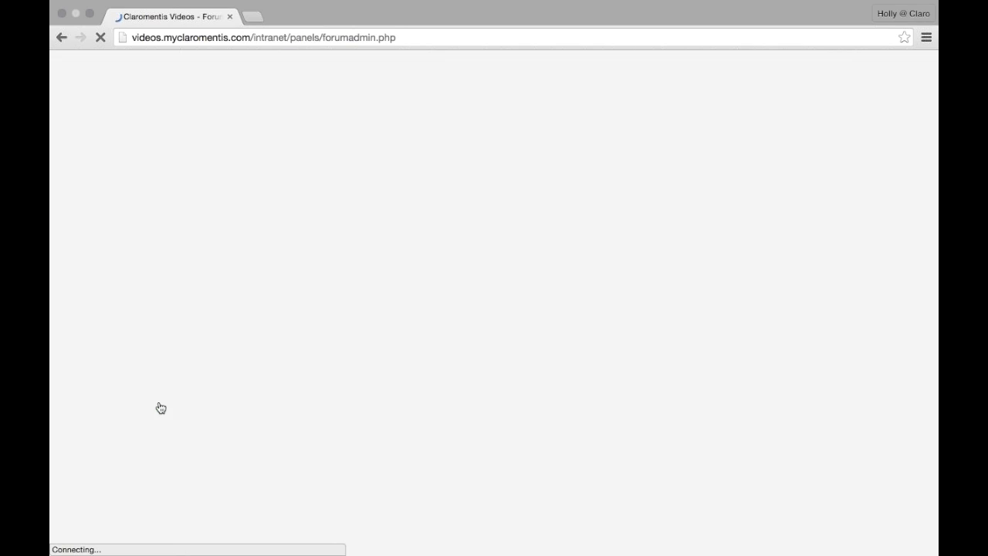
scroll(161, 408, down, 1)
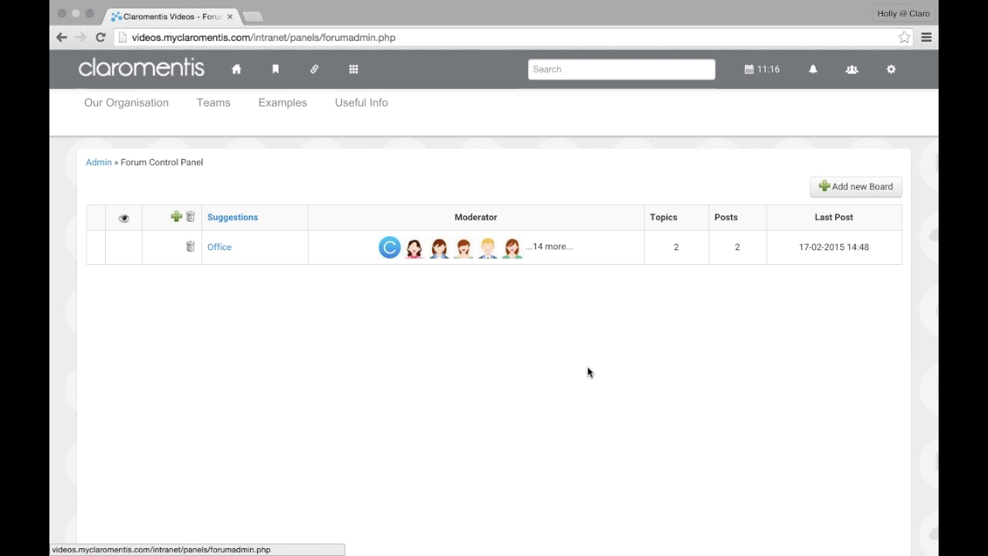
Add a new forum board titled "Technical" with the description "Ask all your tech questions here..."
click(847, 198)
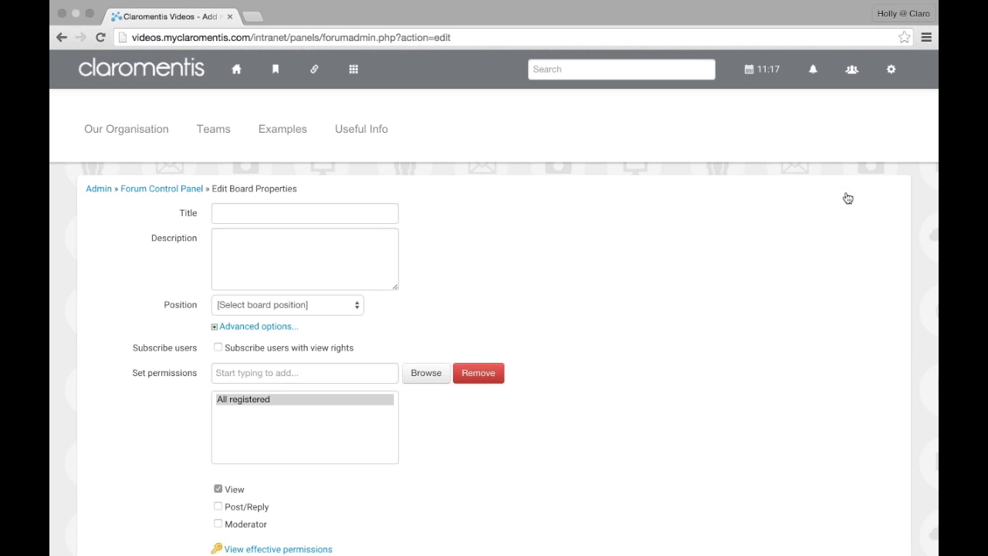
scroll(361, 294, down, 1)
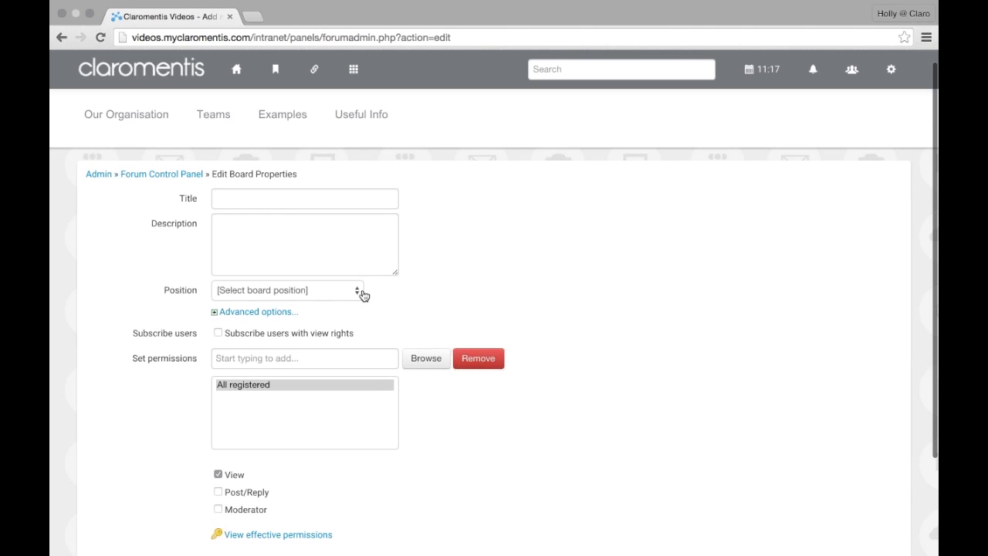
click(297, 198)
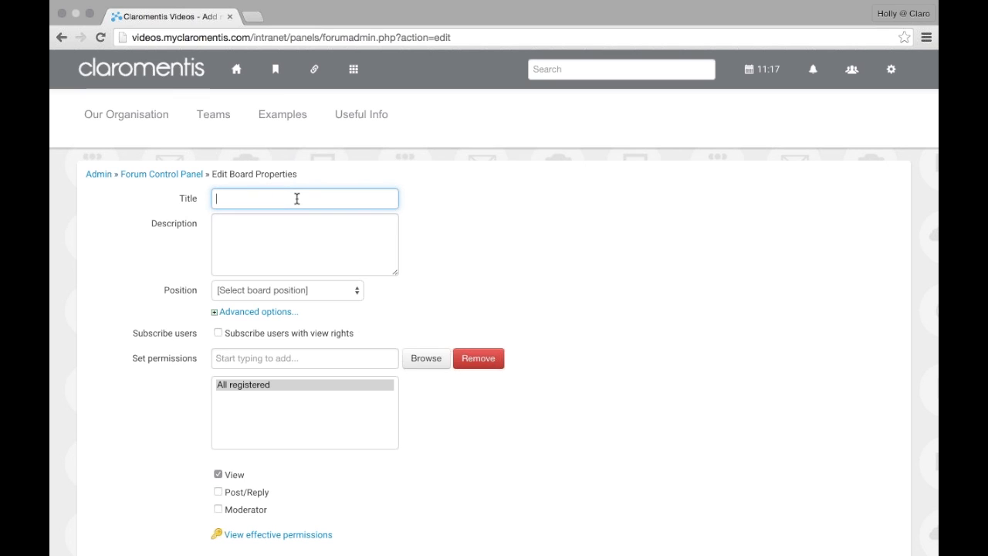
text(Technical)
click(307, 238)
text(Ask )
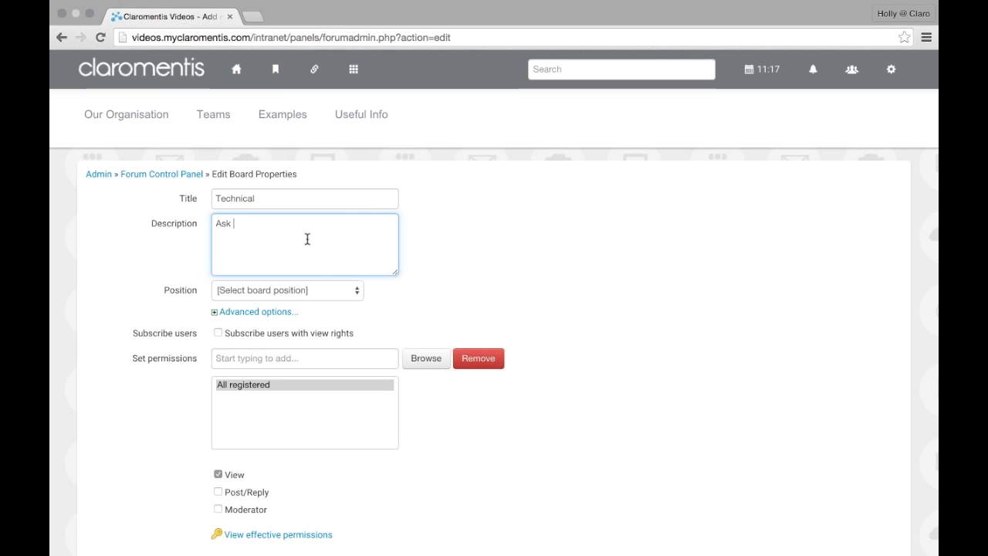
text(all your tech )
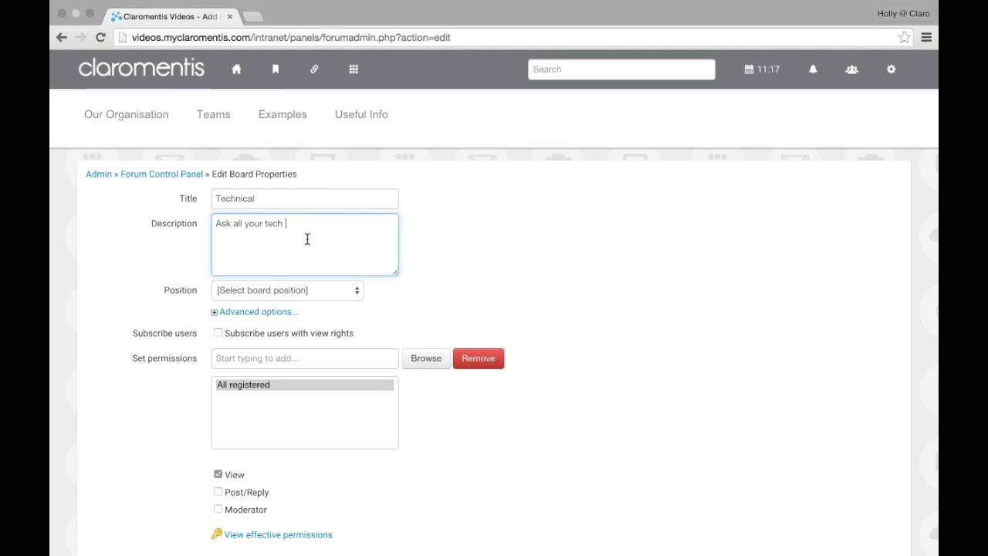
text(questions here...)
Set the Technical board's position to First
scroll(306, 257, down, 1)
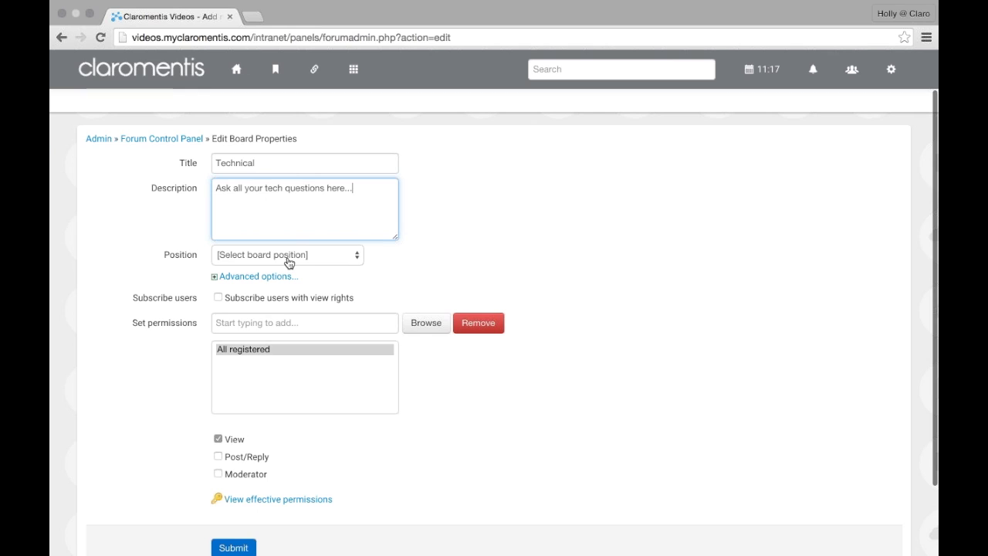
click(287, 257)
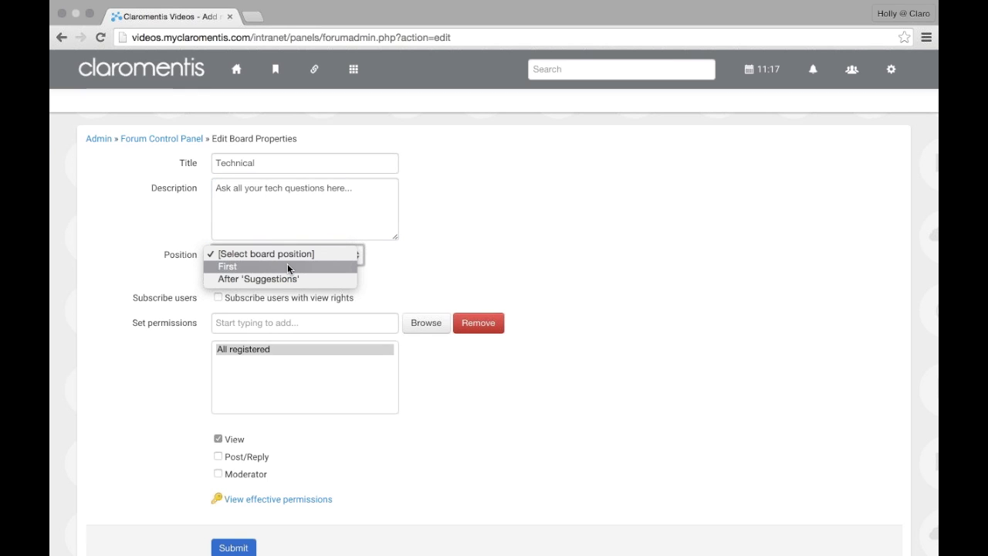
click(288, 266)
Expand the advanced options of the Technical board
scroll(287, 267, down, 1)
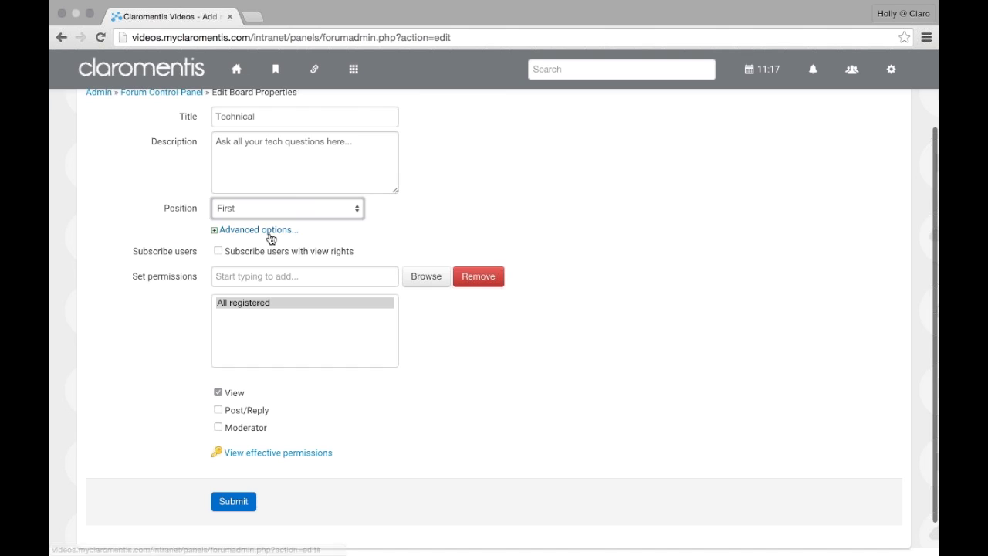
click(269, 235)
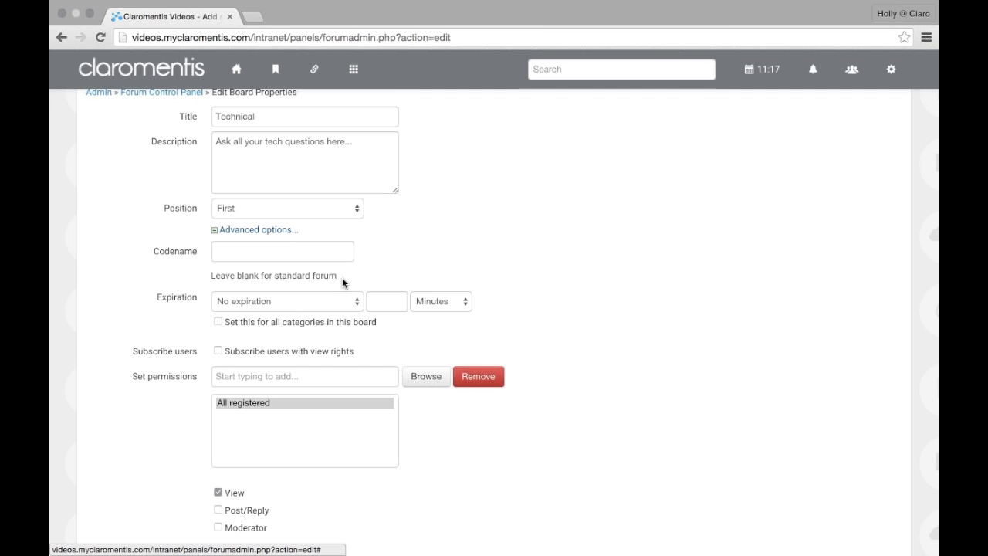
scroll(342, 284, down, 1)
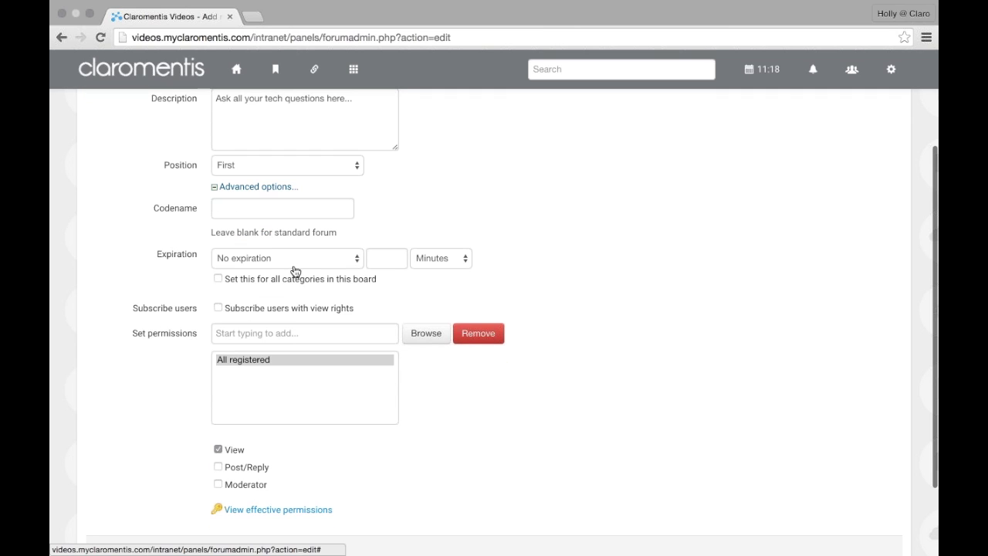
Try the "Expires after ..." and "Changeable, with default ..." expiration modes for the board and return it to "No expiration"
click(293, 261)
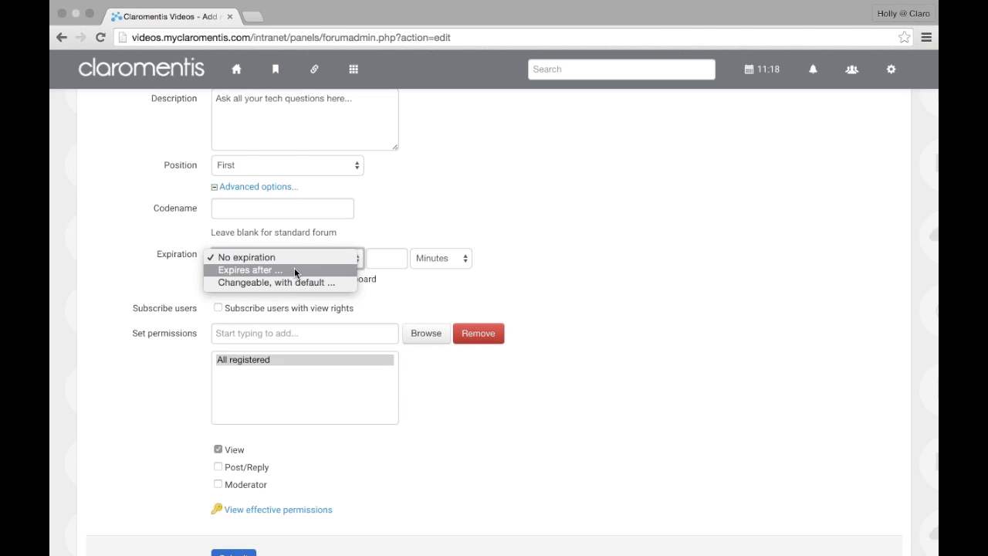
click(294, 269)
click(377, 260)
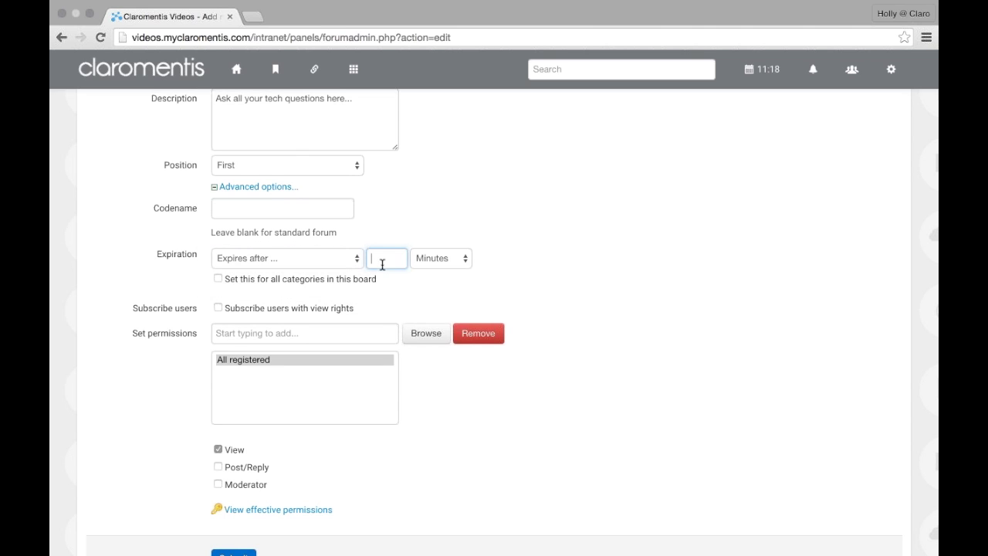
click(435, 263)
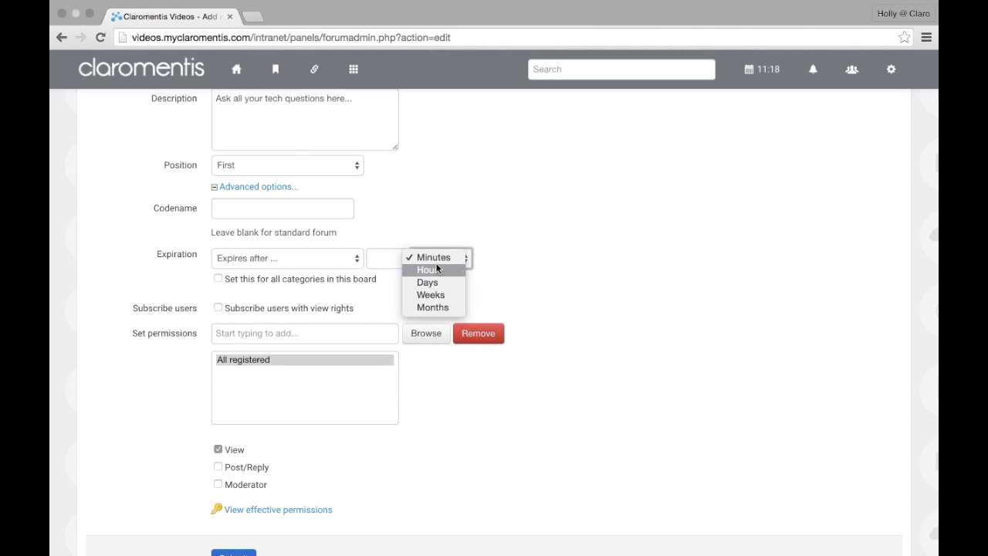
click(361, 287)
click(343, 264)
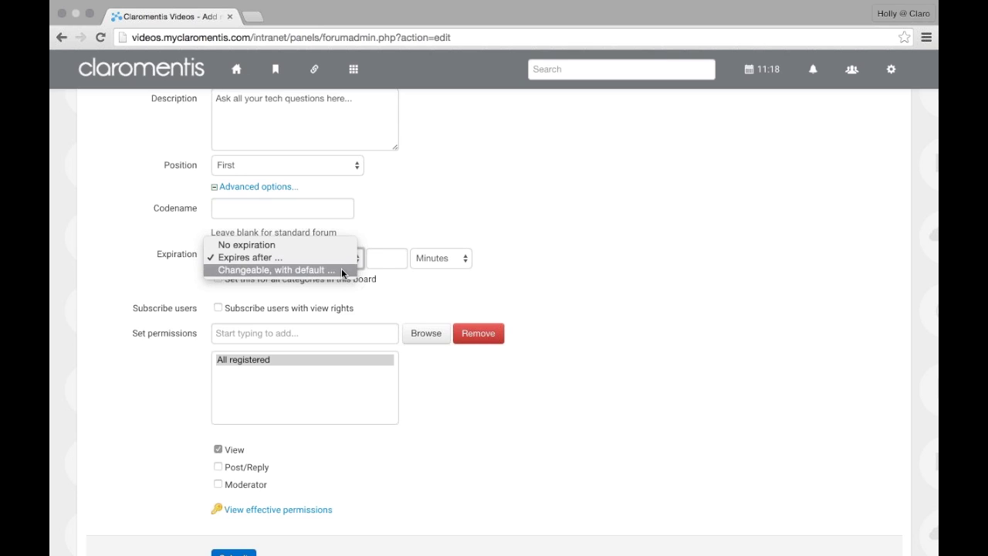
click(341, 267)
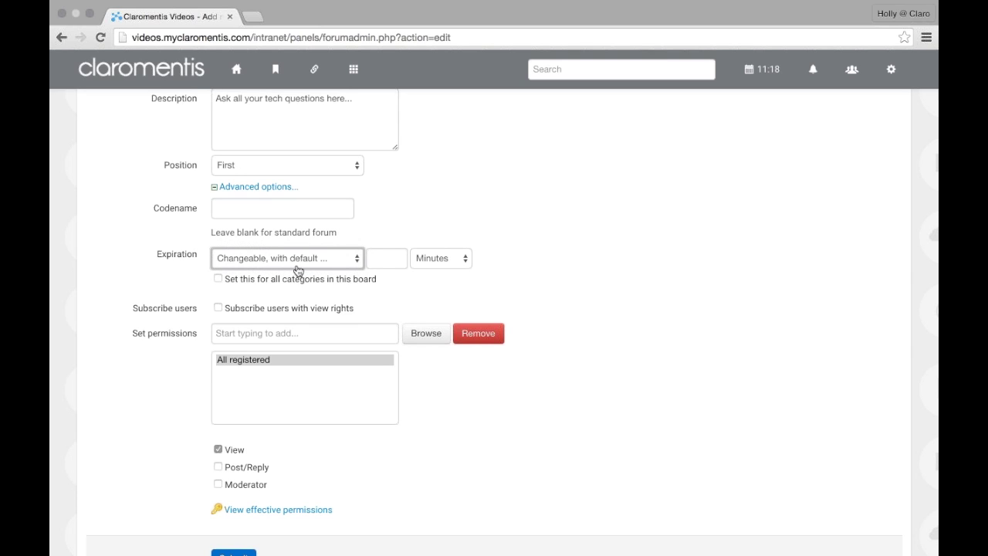
click(311, 267)
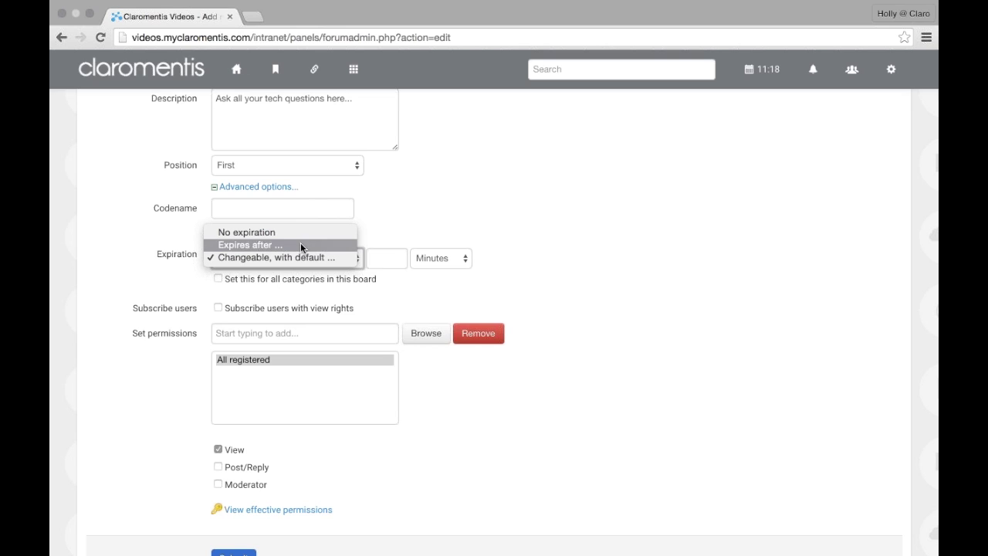
click(300, 245)
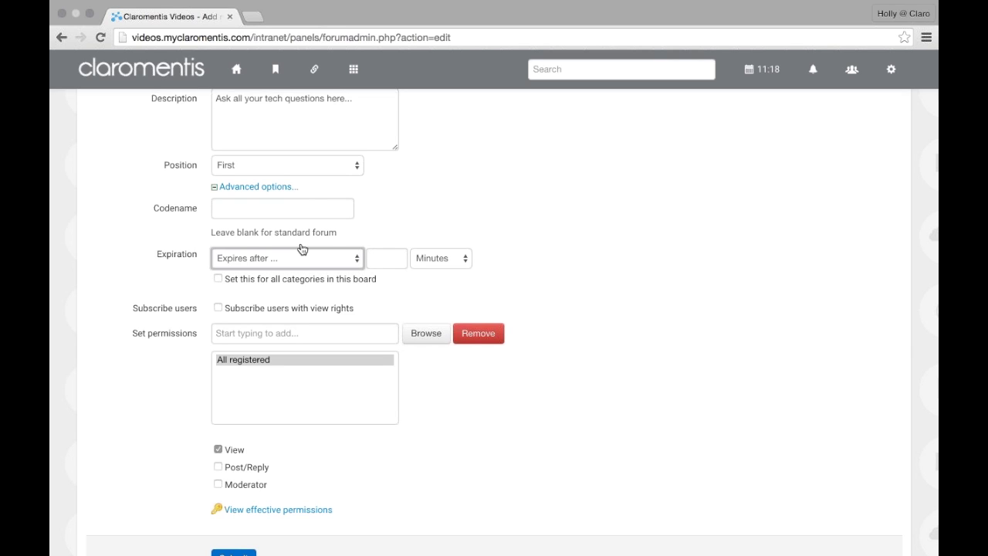
click(310, 262)
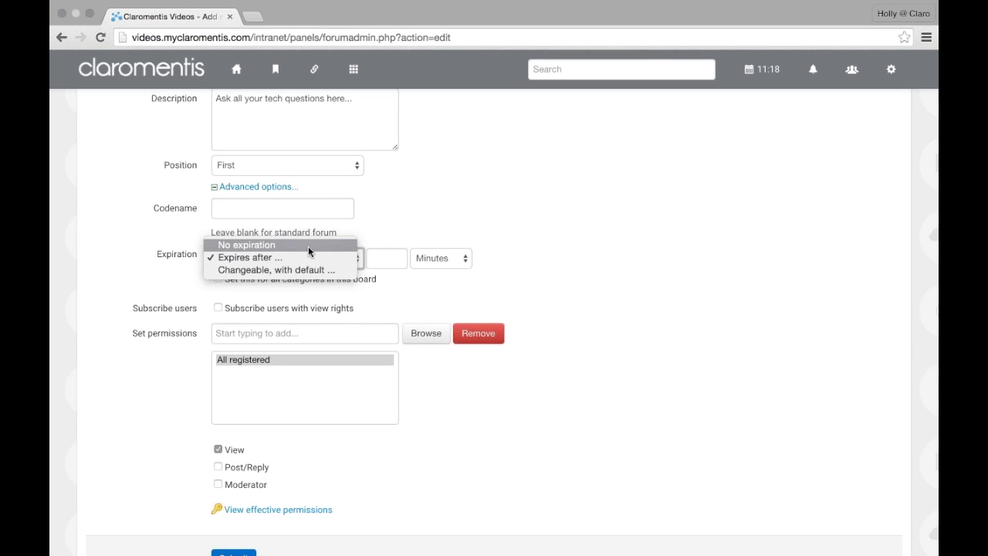
click(307, 246)
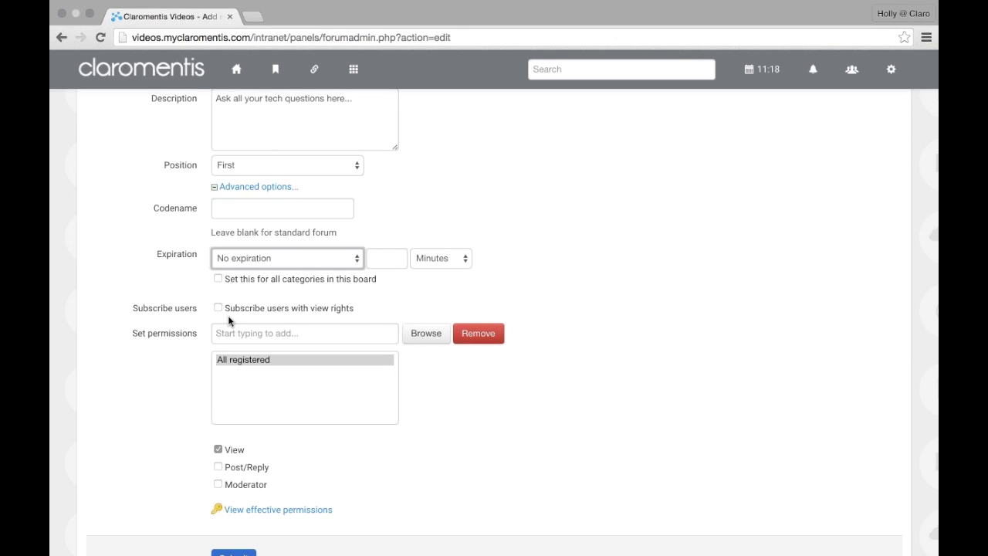
Add the Intranet Administrators role to the board's permissions and grant it Post/Reply and Moderator rights
scroll(227, 315, down, 1)
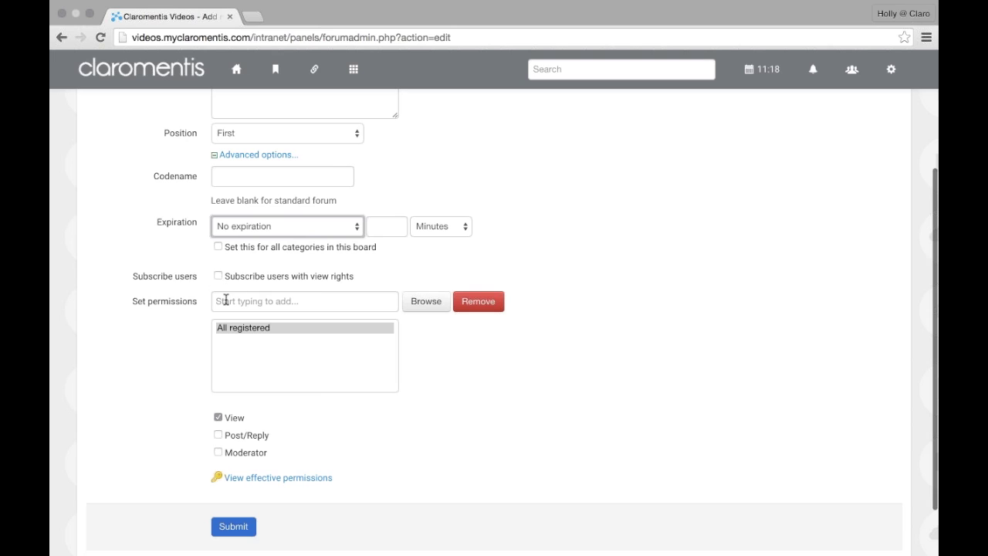
click(245, 330)
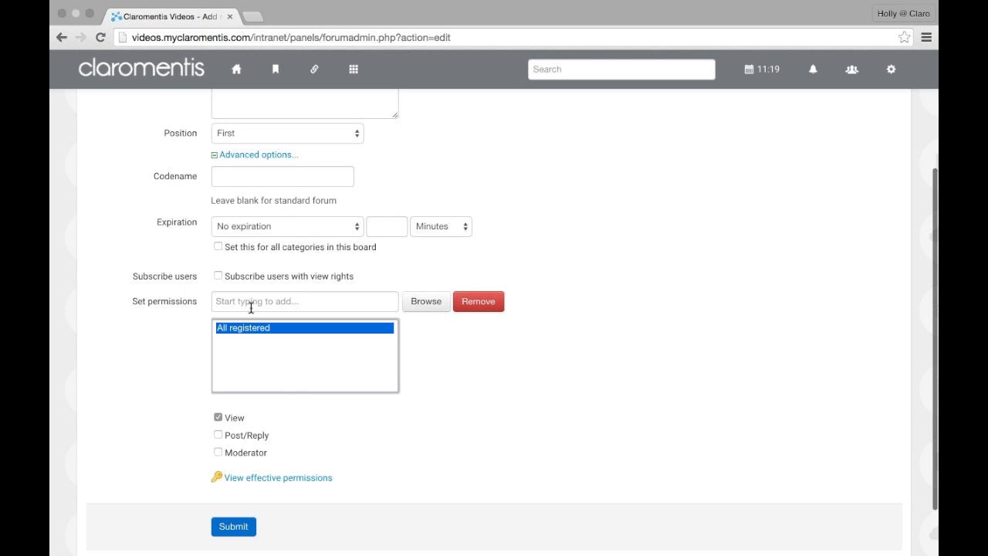
click(251, 304)
text(intranet)
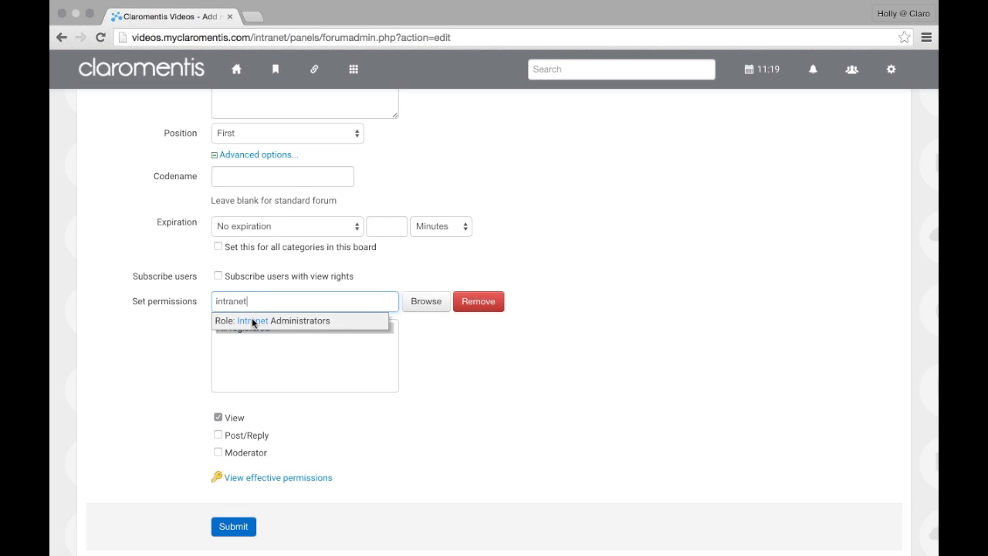
click(252, 317)
click(255, 340)
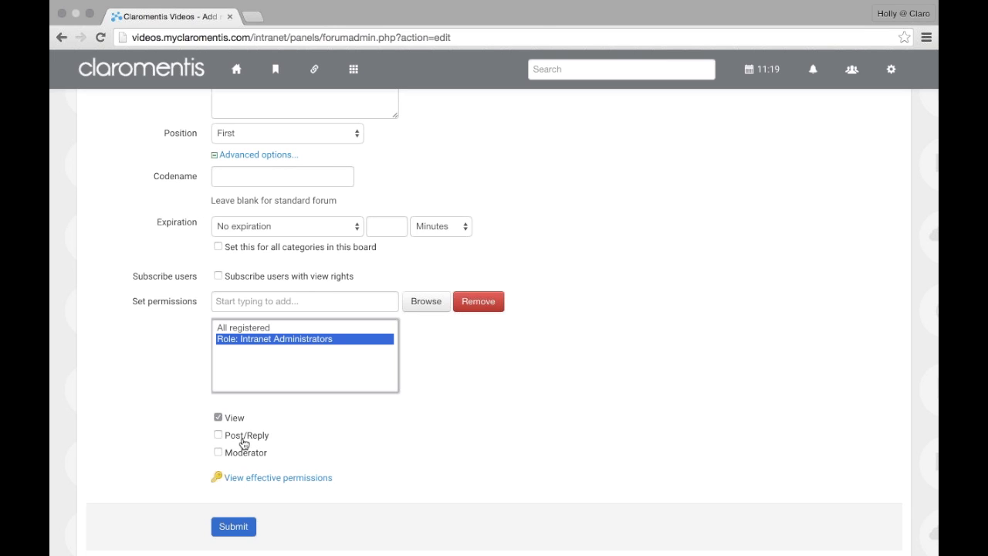
click(246, 438)
click(243, 454)
Grant All registered the Post/Reply right and submit the Technical board
click(265, 328)
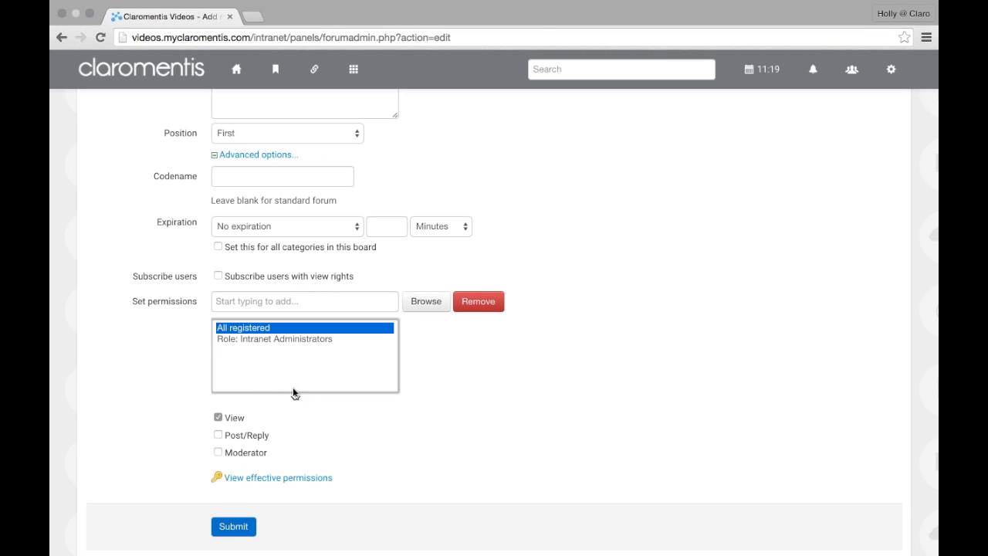
click(240, 435)
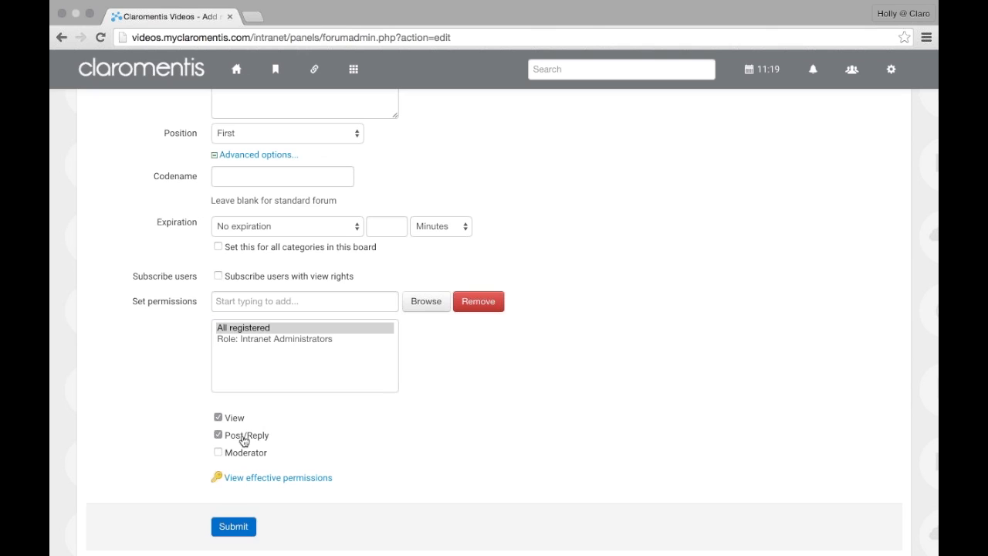
scroll(263, 423, up, 1)
scroll(263, 427, down, 2)
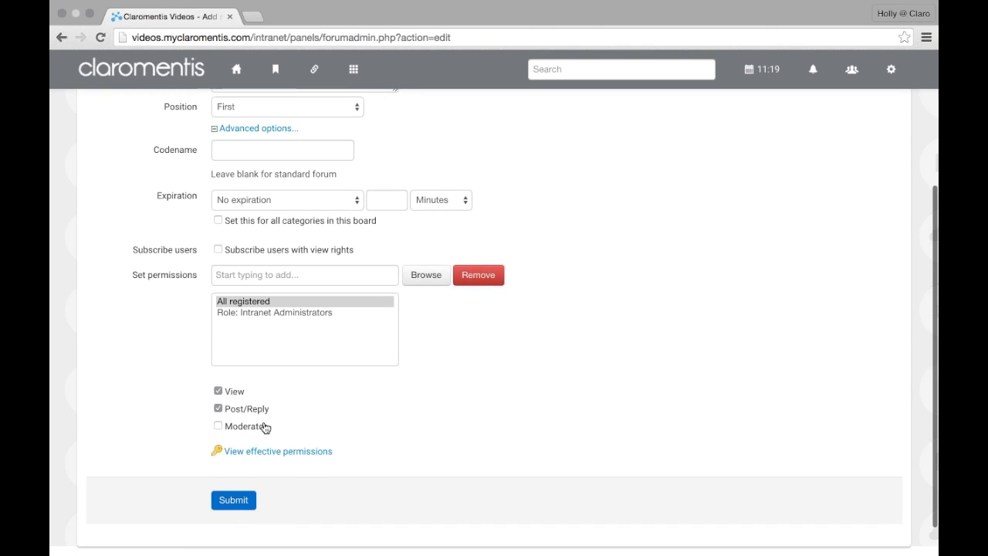
click(234, 493)
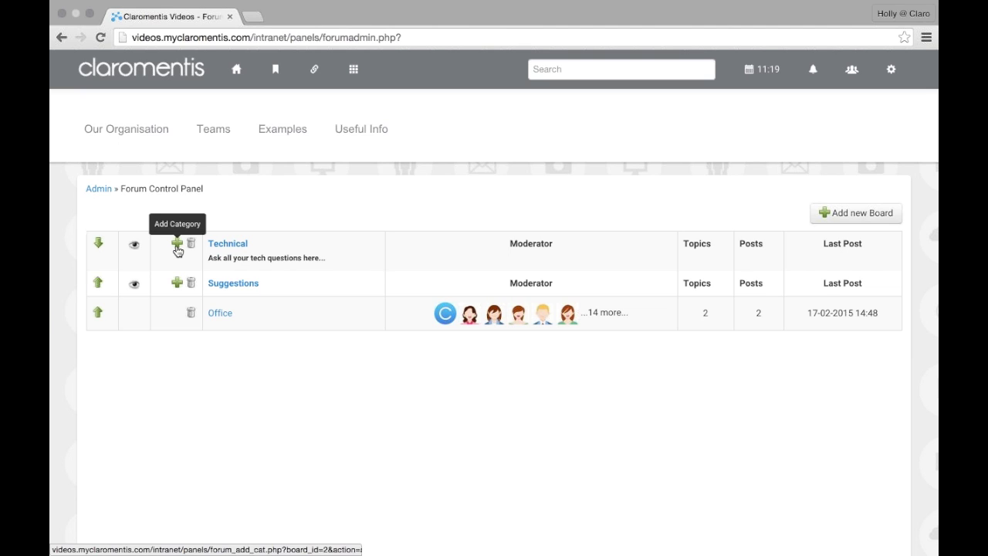
Start a new category under the Technical board with the title "Networking" and no description
click(177, 244)
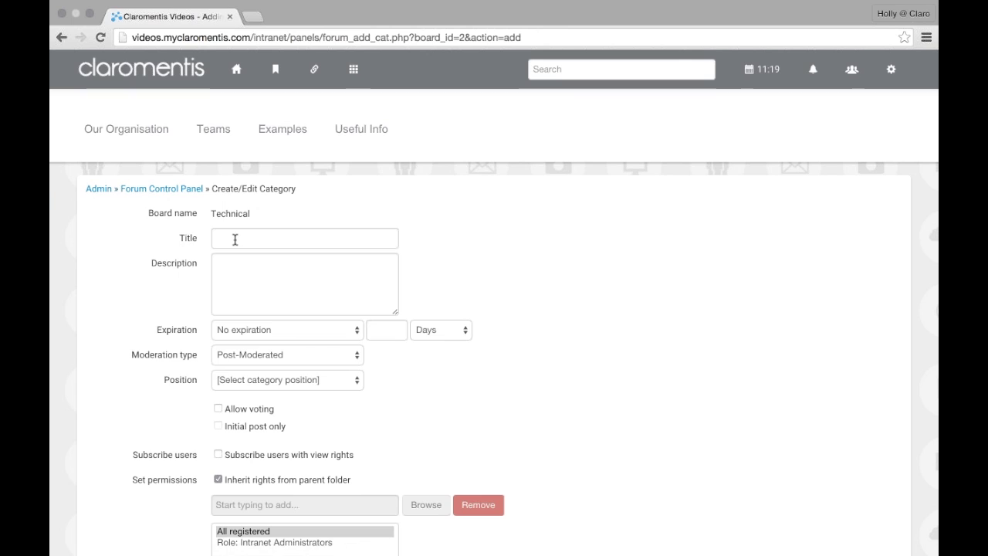
click(238, 240)
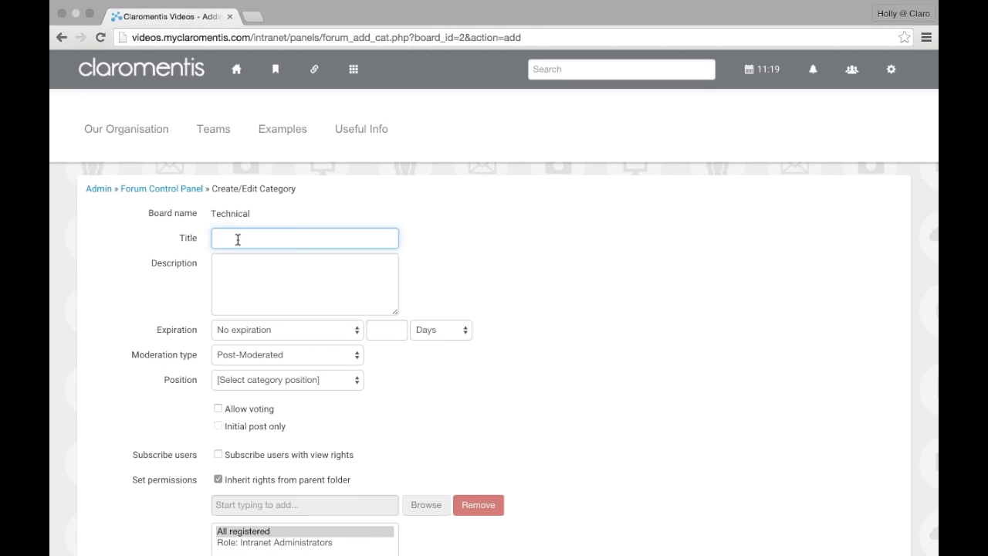
text(Networking)
click(321, 294)
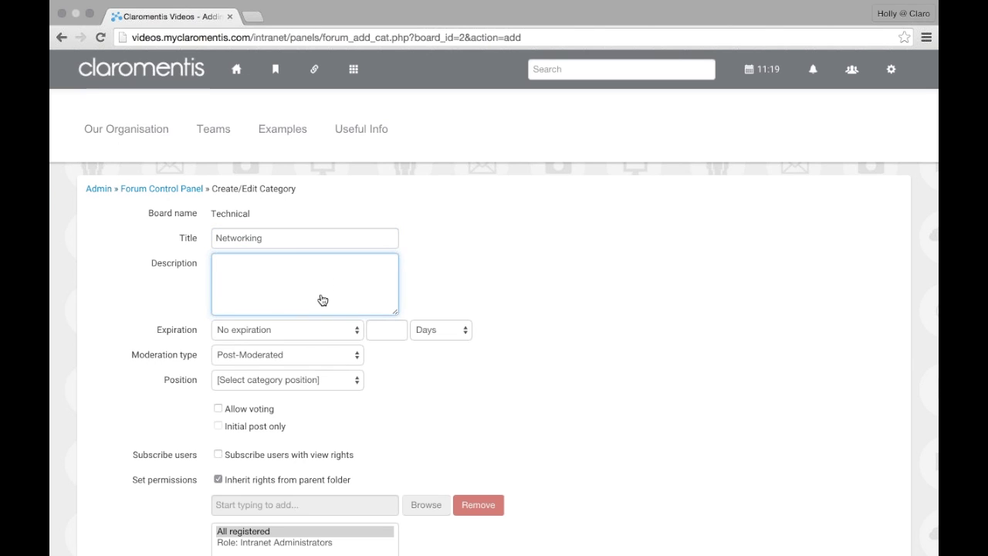
Set the Networking category to expire after 2 weeks
scroll(320, 298, down, 1)
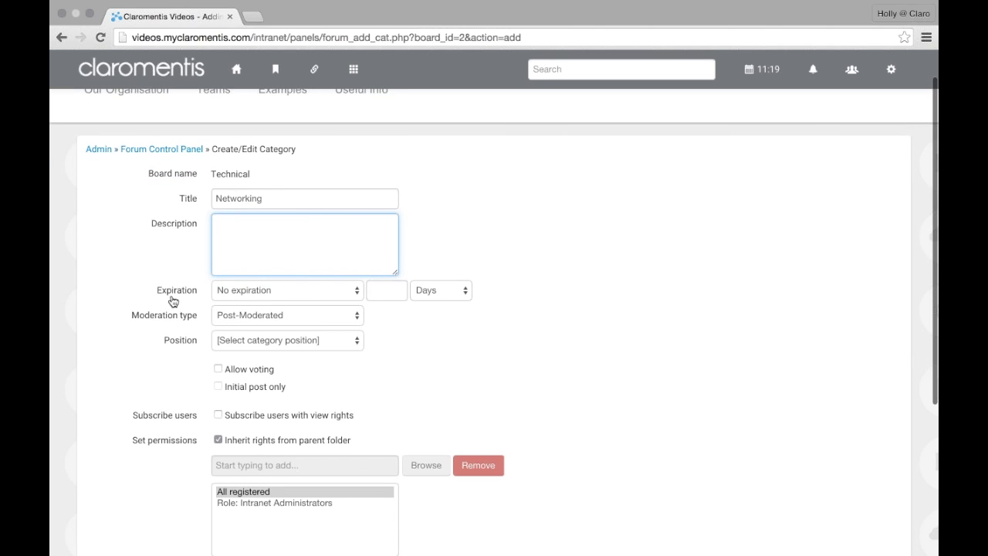
click(230, 292)
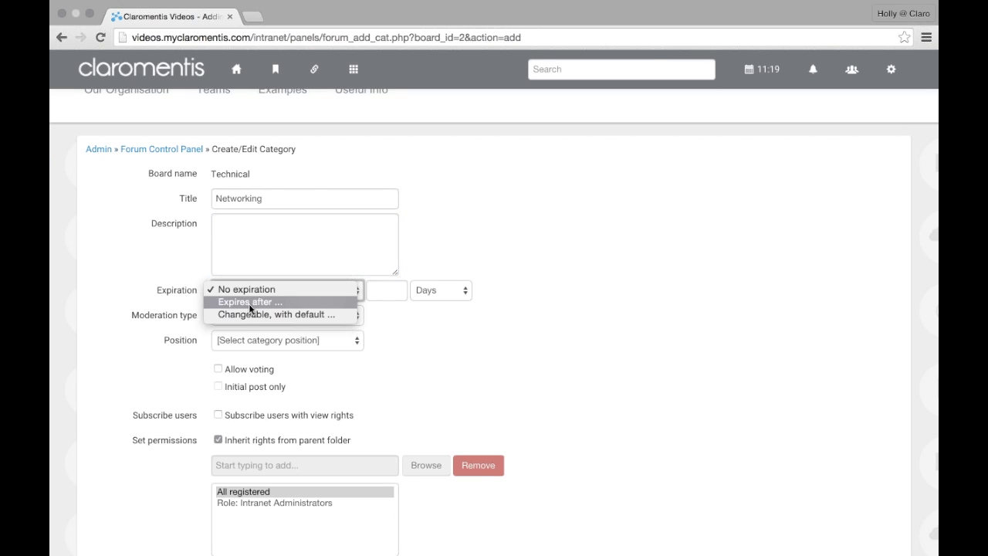
click(267, 303)
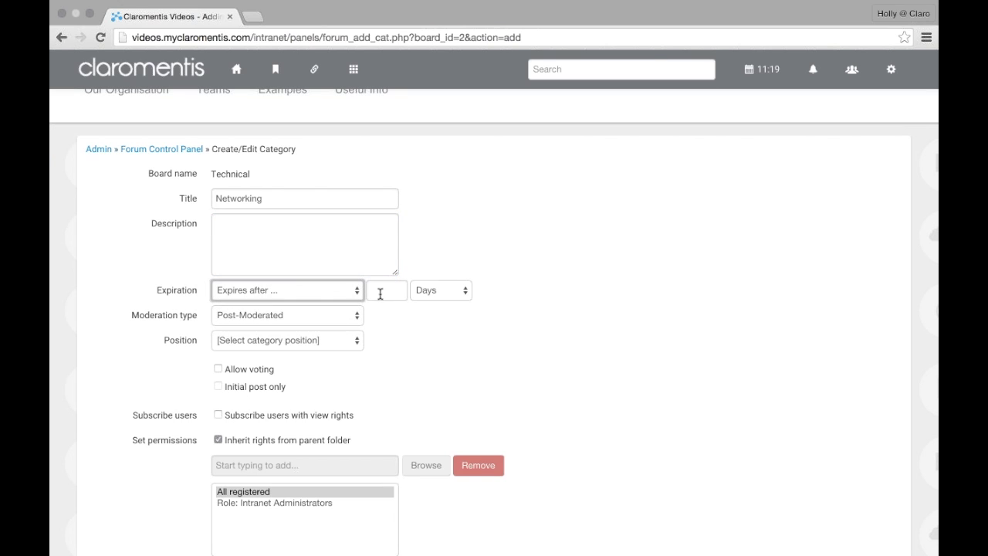
click(432, 291)
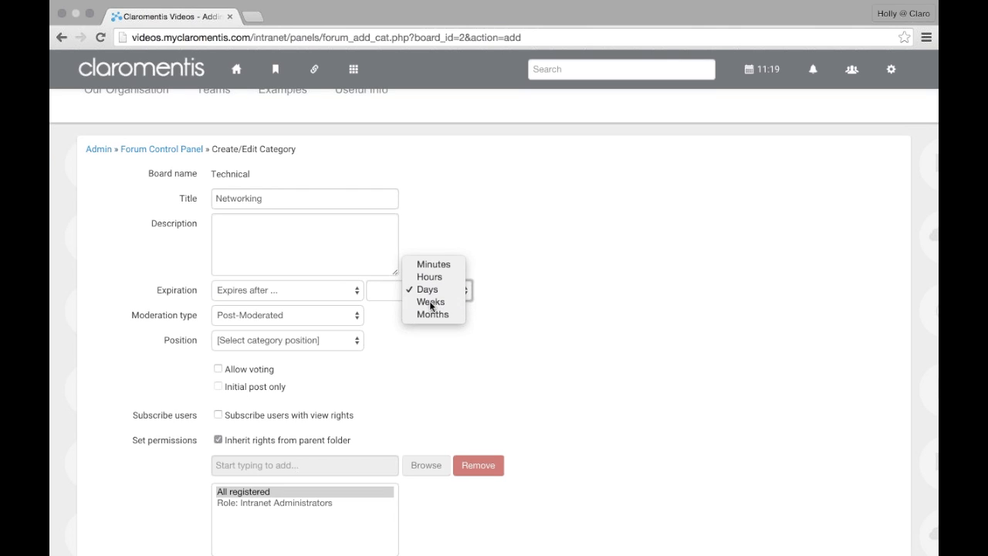
click(433, 301)
click(392, 291)
text(2)
Set the category's position to First, keep the rights inherited from the parent folder, and create the category
scroll(403, 339, down, 5)
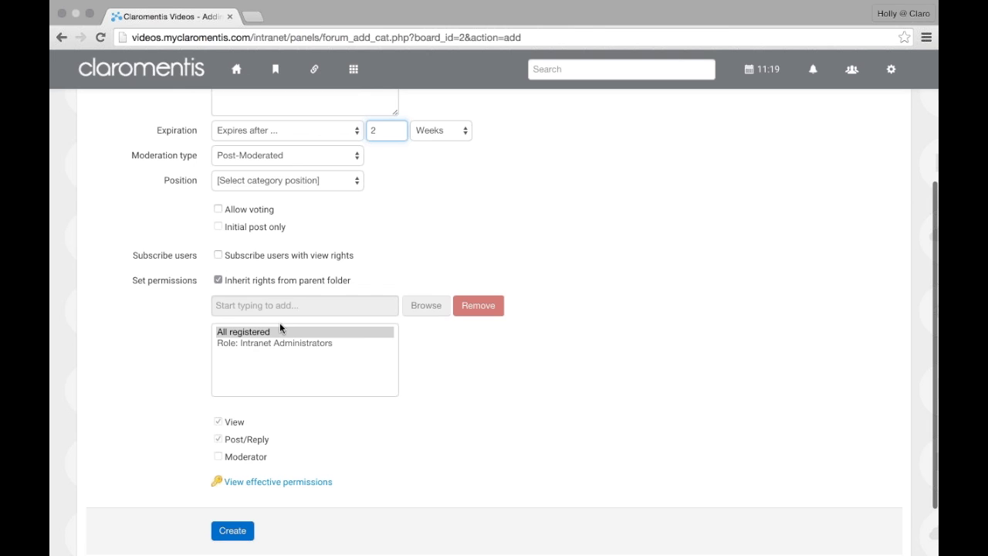
scroll(279, 322, down, 2)
click(229, 461)
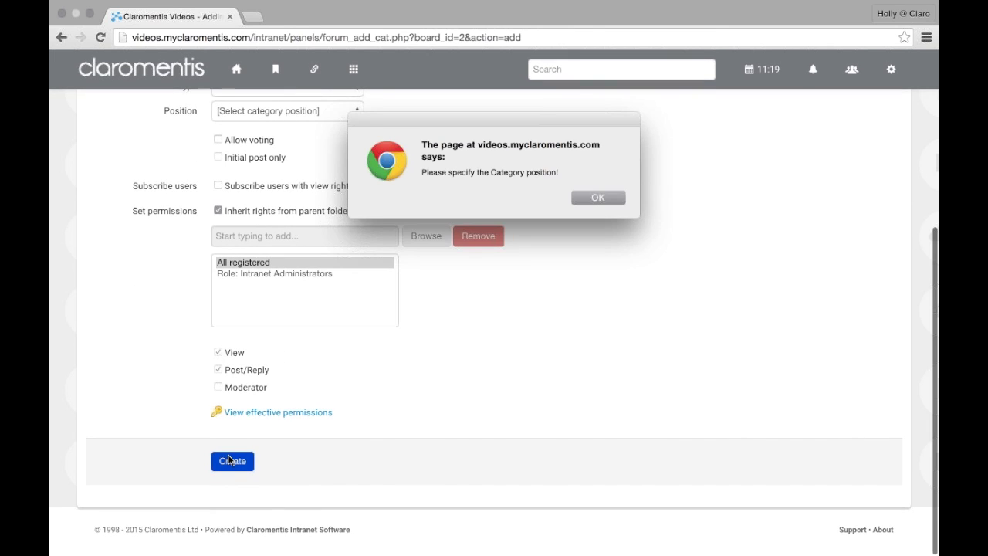
click(622, 197)
scroll(380, 197, up, 2)
click(312, 156)
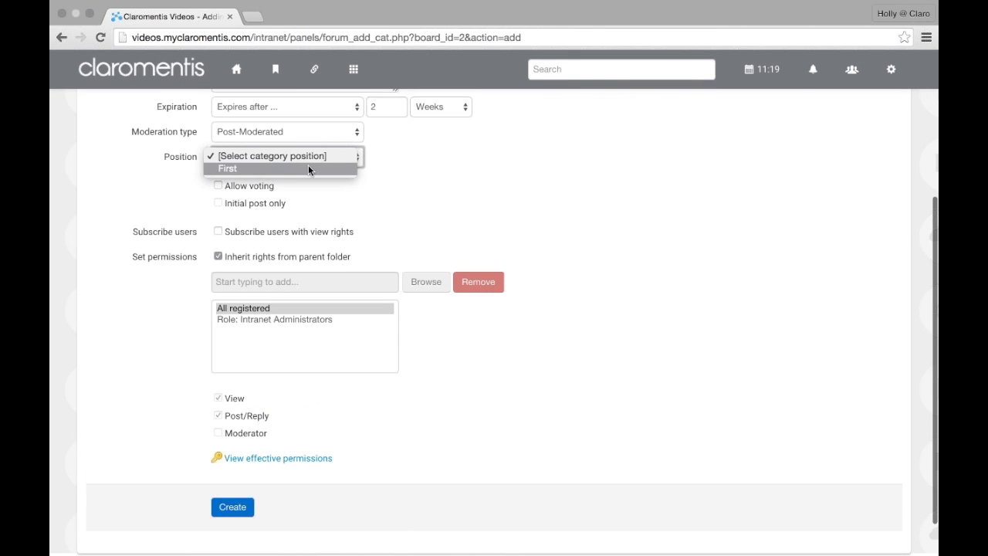
click(308, 165)
click(235, 509)
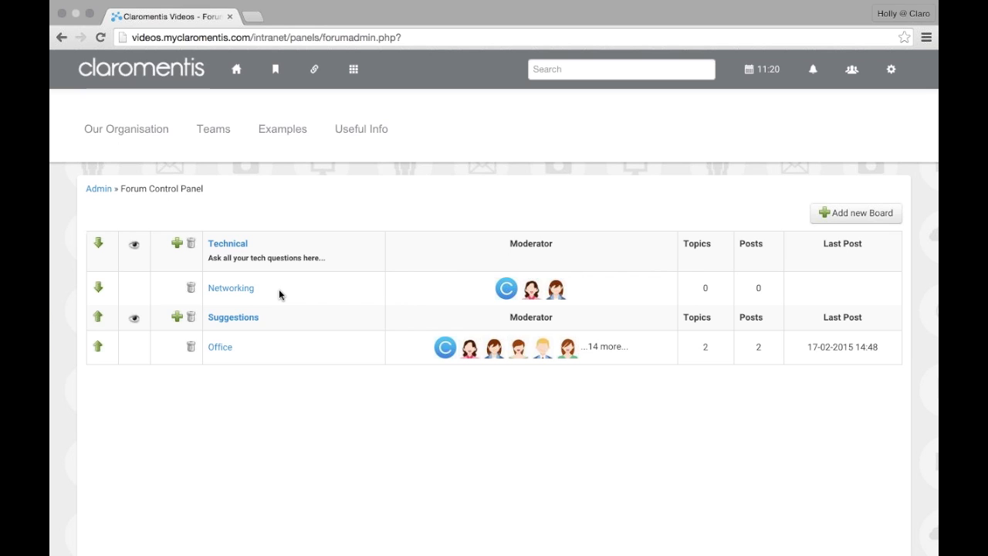
Open the Forum application and go to the Networking category's topics list
scroll(358, 402, down, 1)
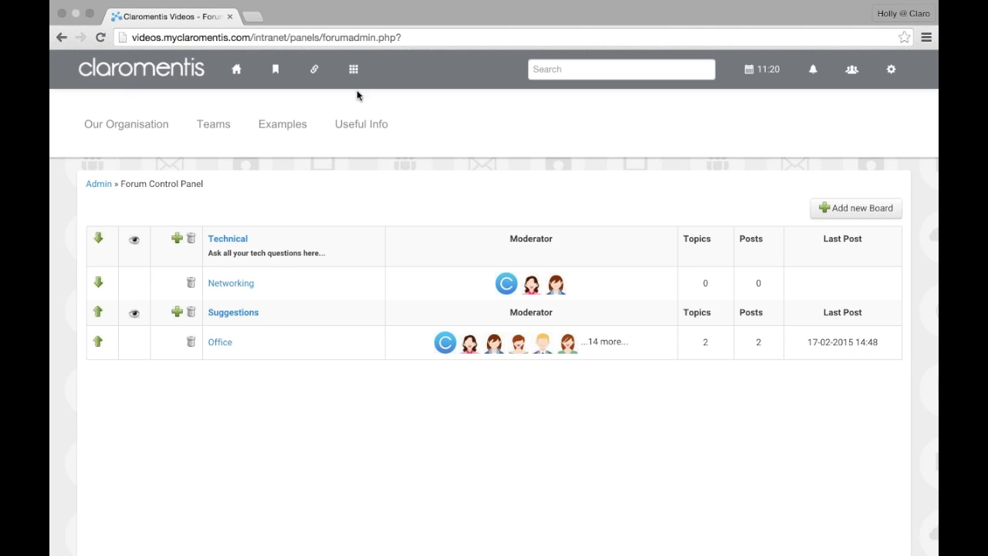
click(367, 72)
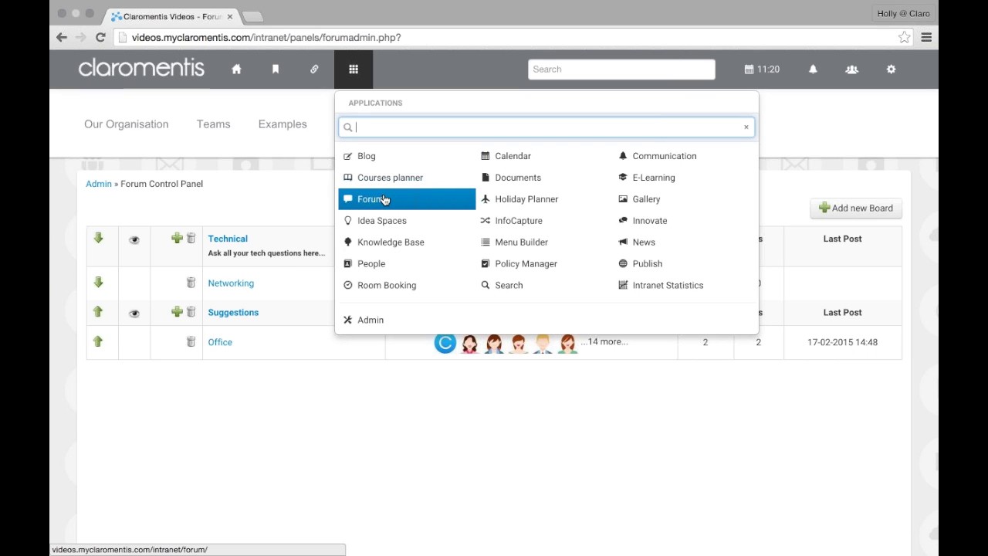
click(384, 199)
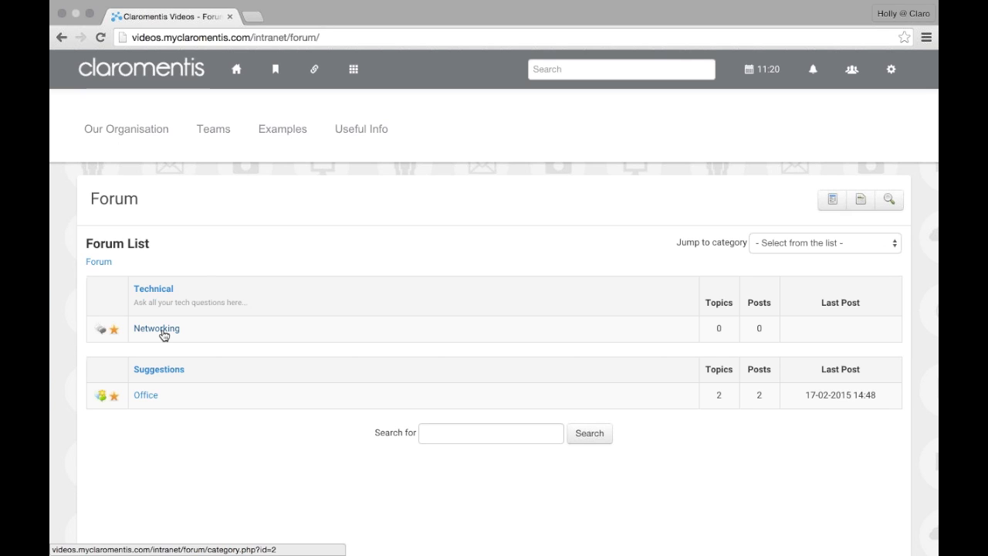
click(156, 329)
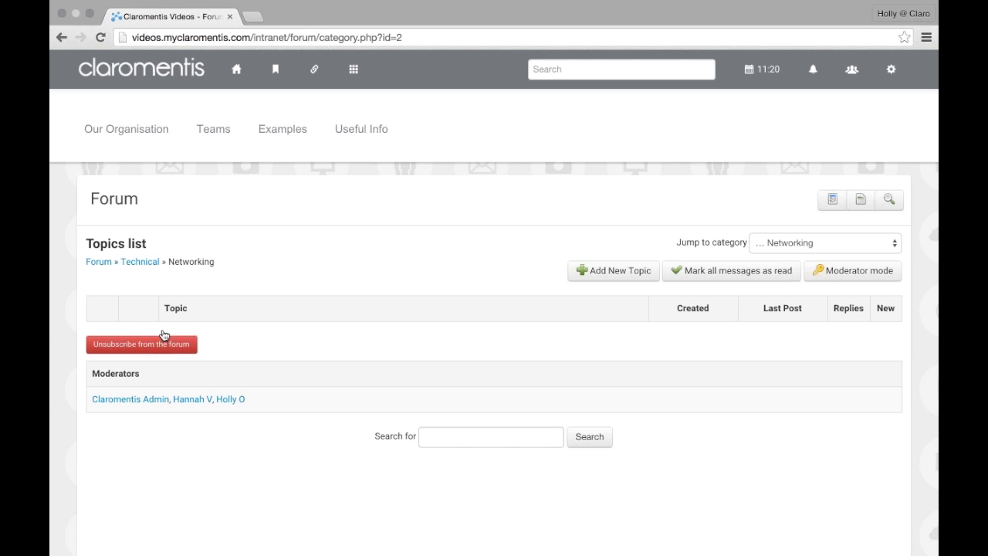
Open a blank new topic form in the Networking category and examine its expiration date, message, attachment and notification options
click(614, 279)
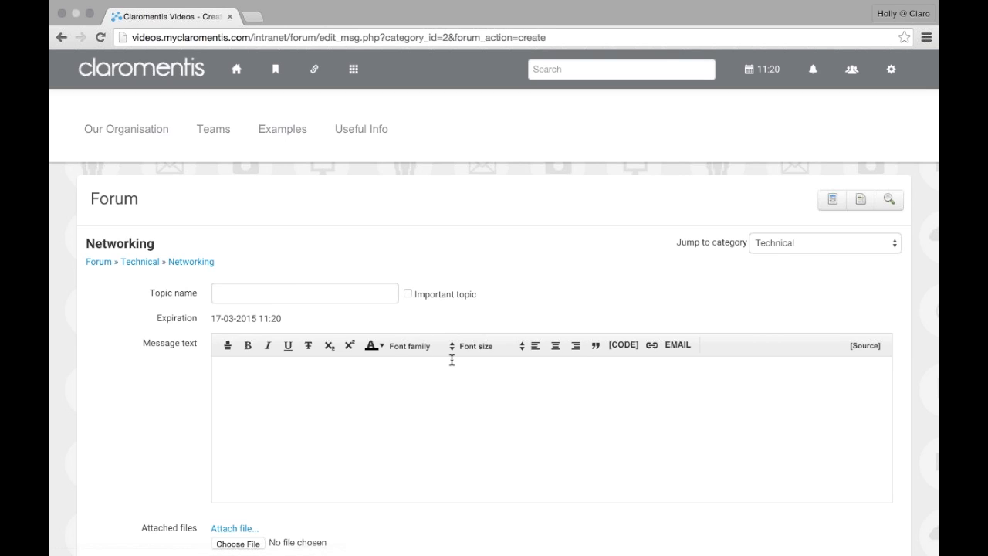
scroll(396, 394, down, 1)
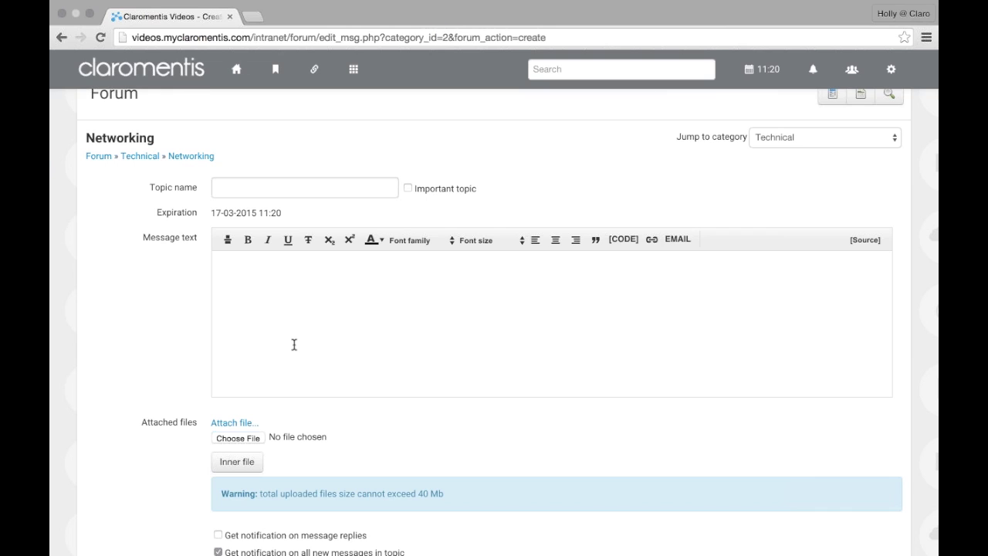
drag(210, 214, 312, 218)
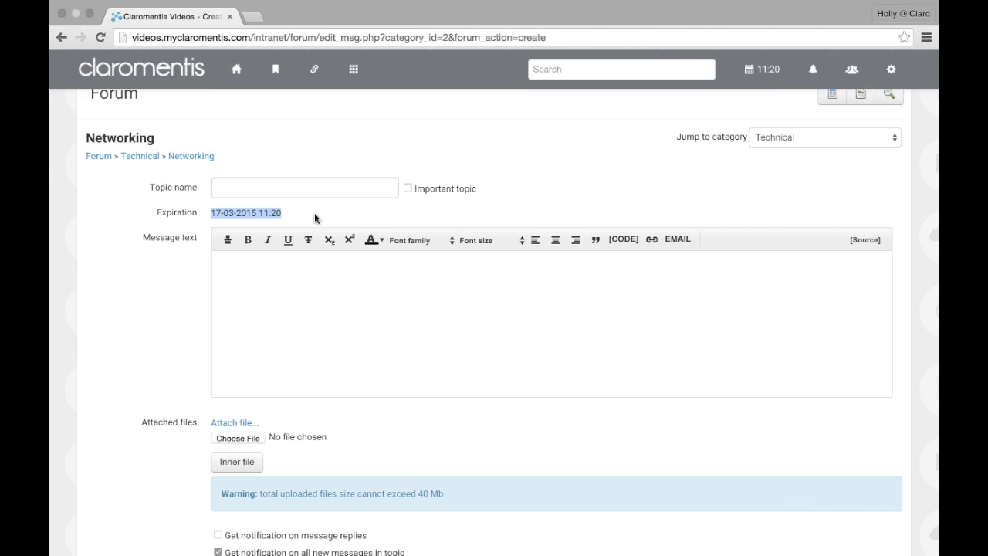
scroll(350, 184, down, 1)
scroll(387, 302, down, 2)
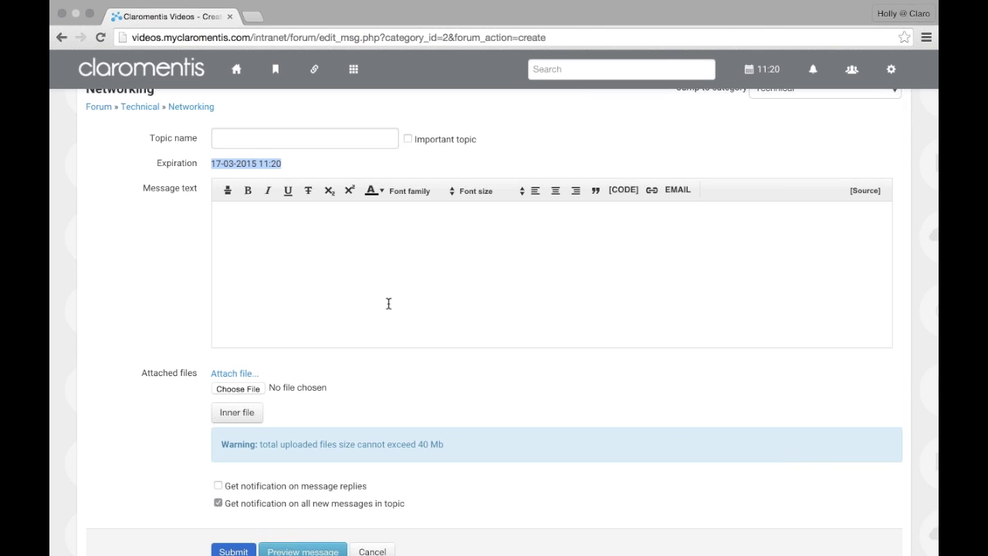
Leave the forum topic form and open the People Control Panel from the Admin area
click(237, 71)
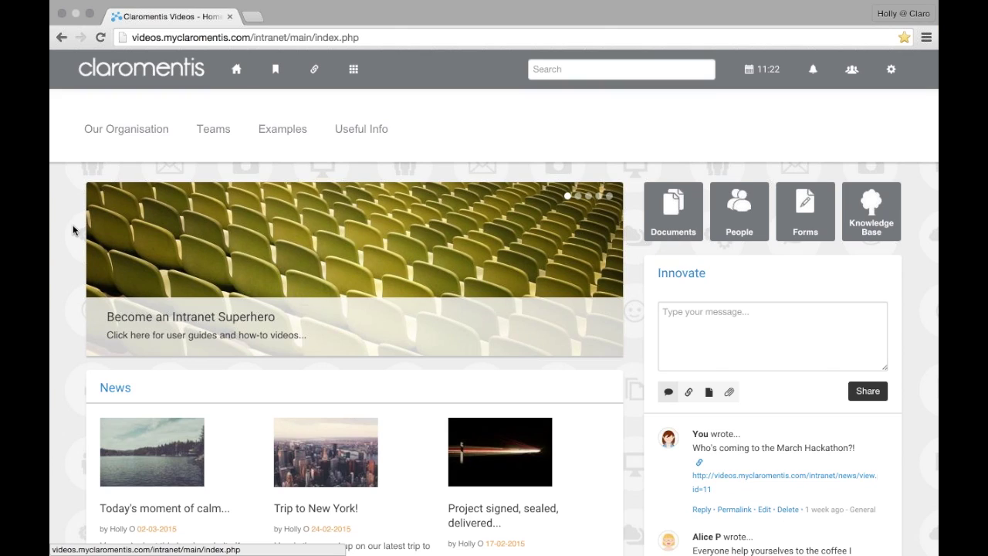
click(366, 88)
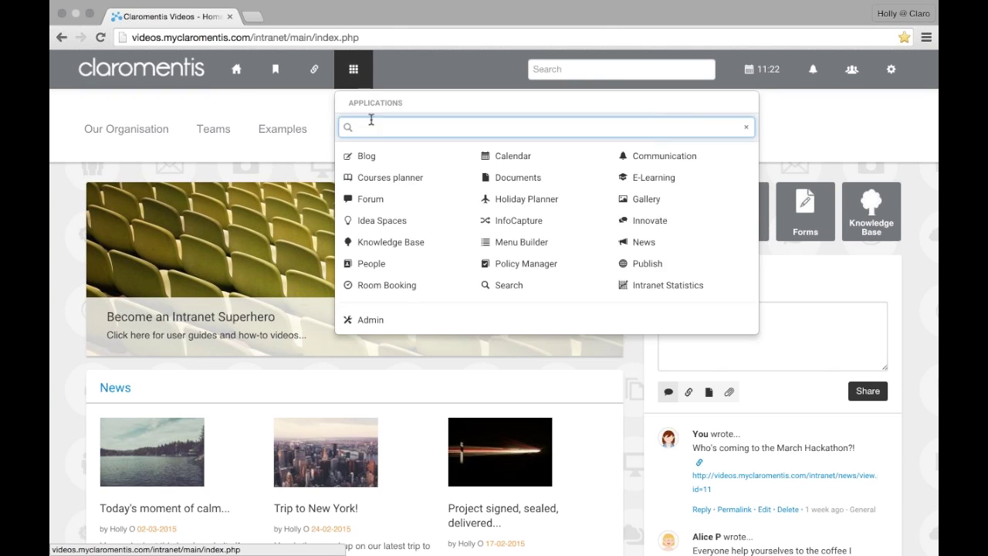
click(407, 324)
scroll(403, 326, down, 6)
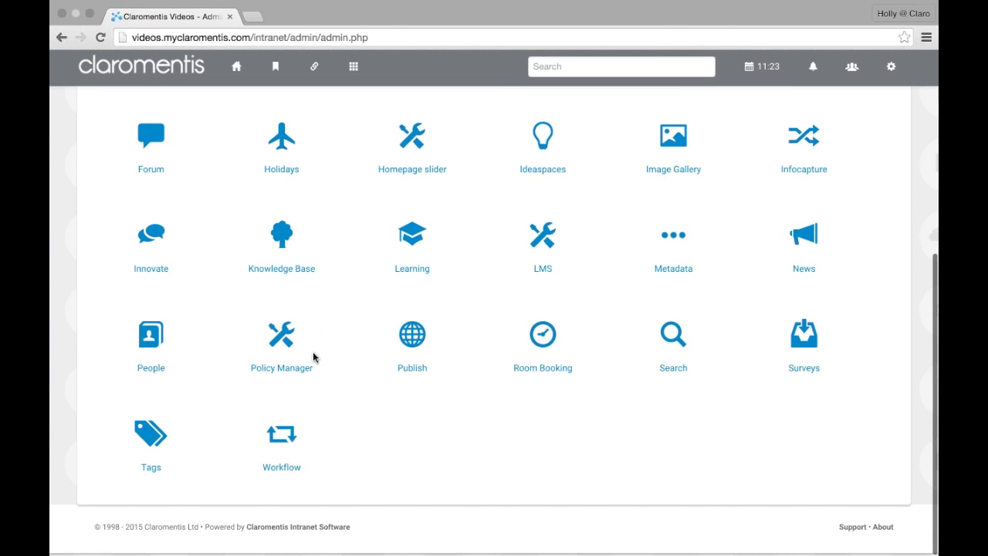
click(153, 344)
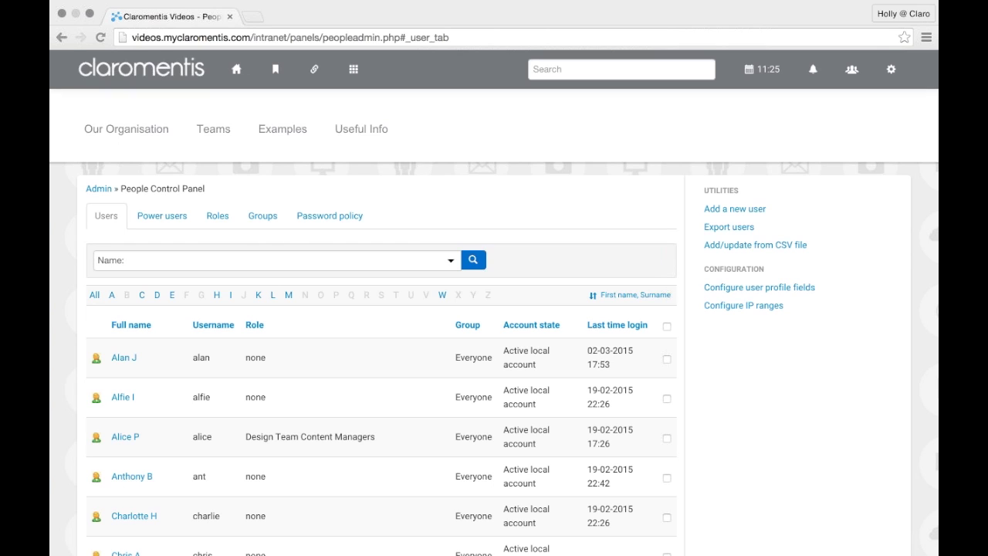
Show the list of roles in the People Control Panel and postpone the iCloud connection alert
click(214, 218)
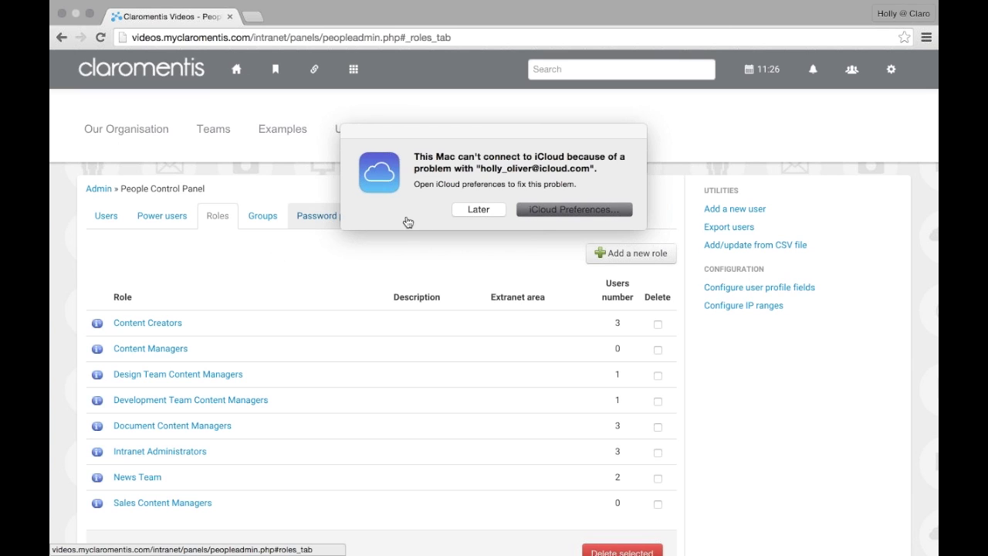
click(459, 209)
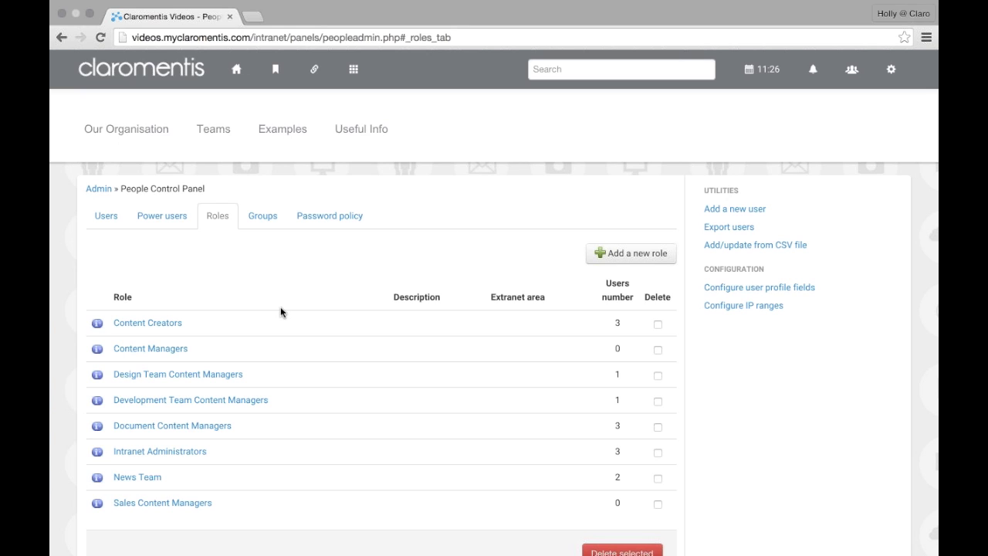
scroll(280, 311, down, 1)
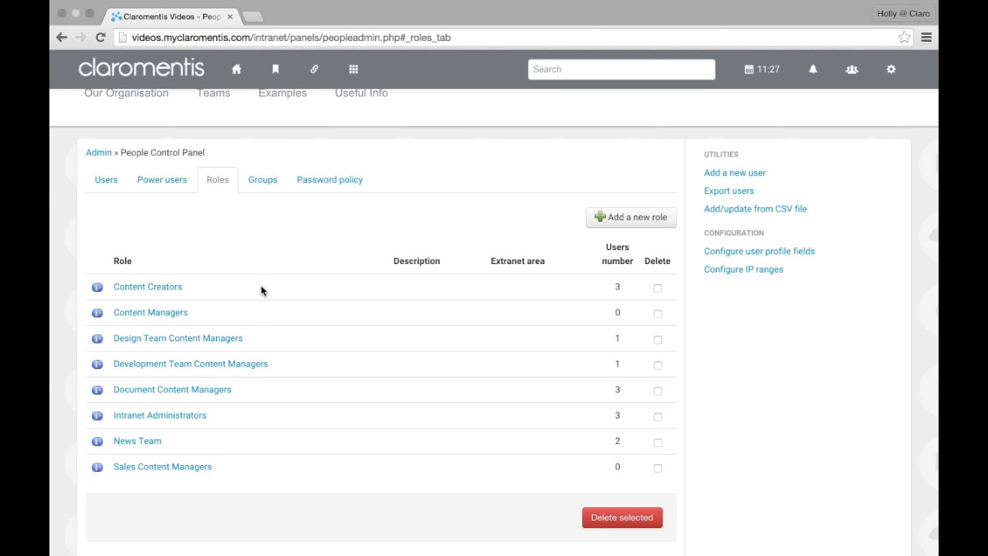
scroll(292, 388, down, 1)
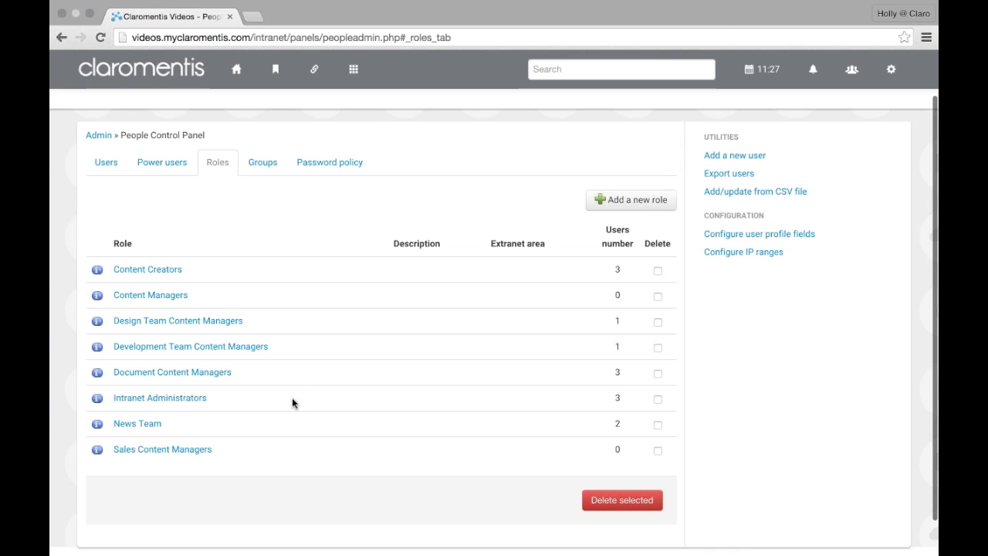
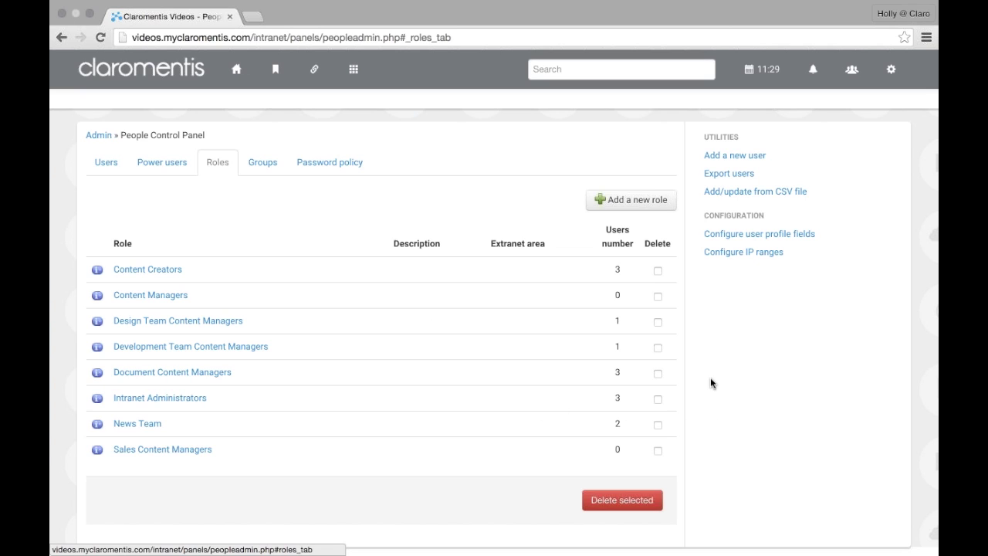
Start a new role with the title "Marketing Team Content Managers"
click(646, 209)
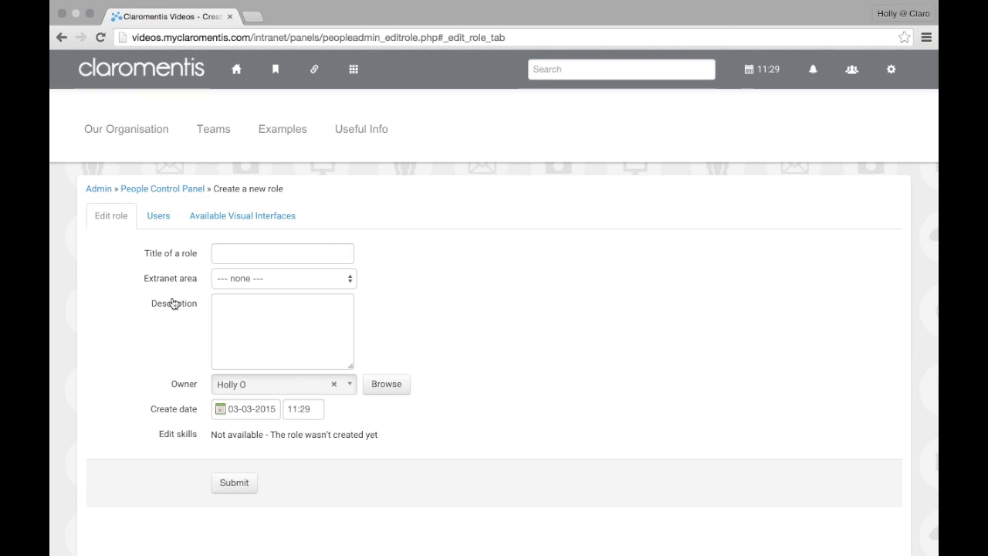
click(320, 251)
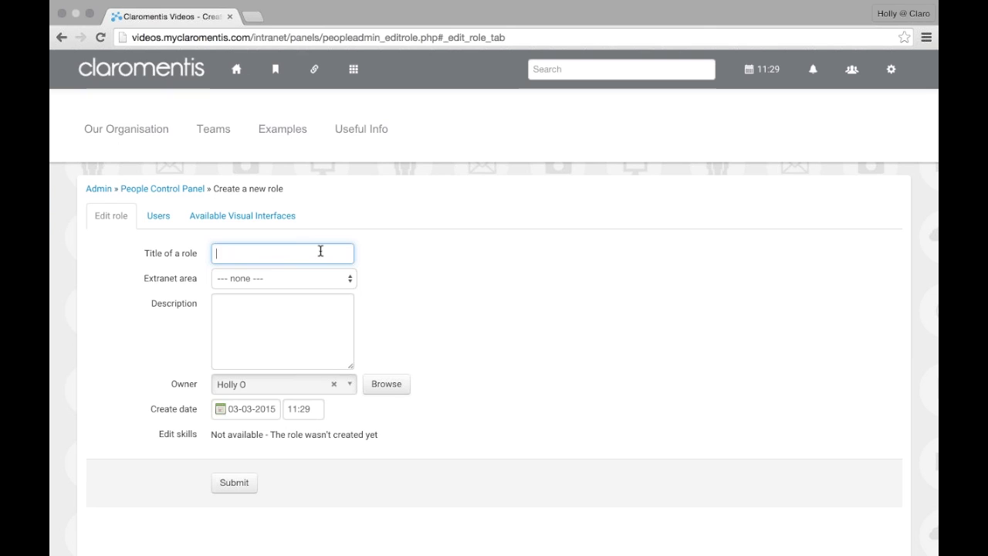
text(Marketing Team Content Managers)
drag(324, 250, 219, 252)
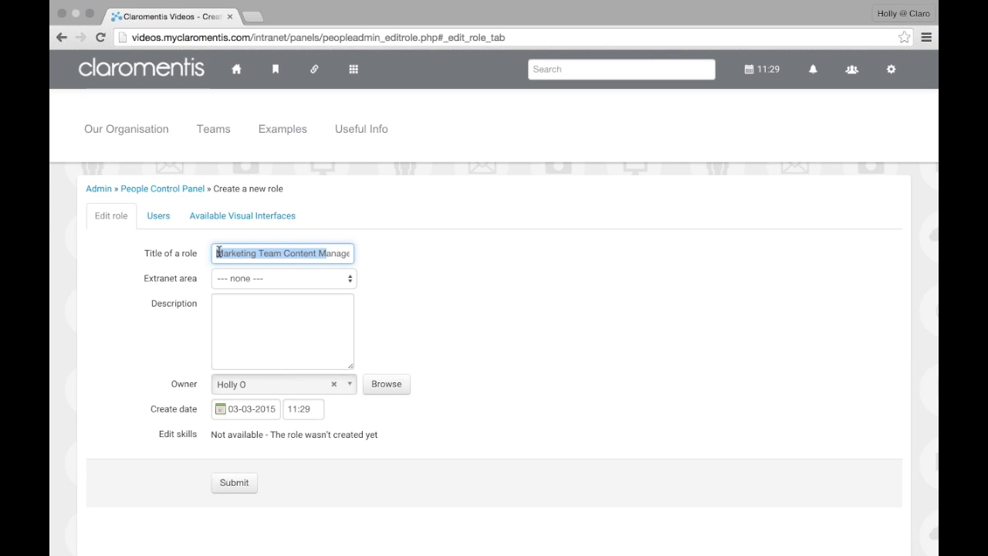
click(219, 253)
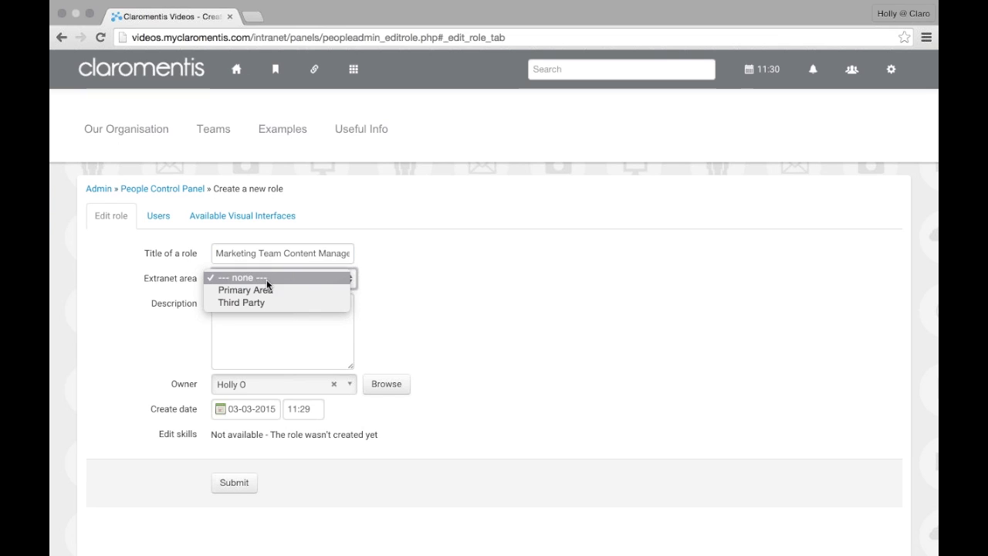
Set the new role's extranet area to Primary Area
click(267, 284)
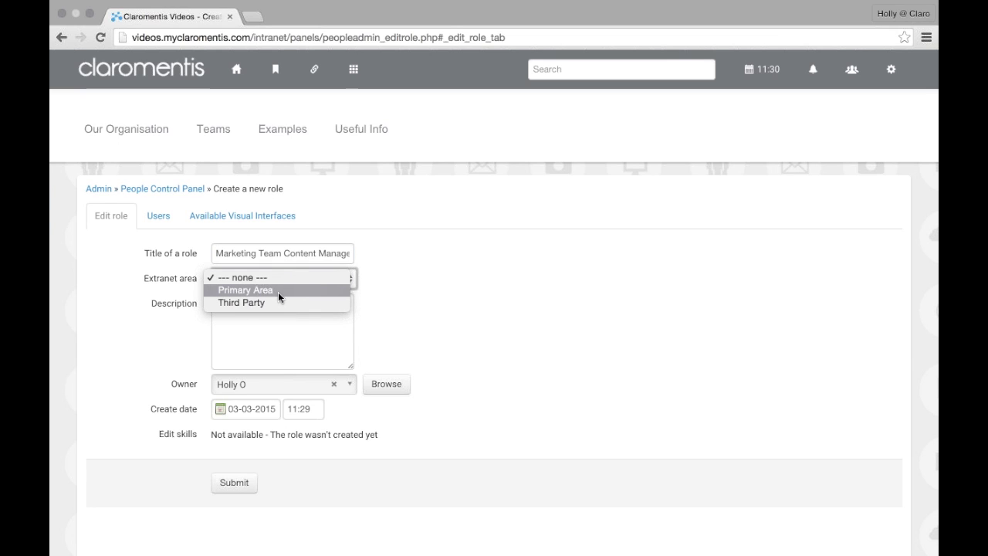
click(277, 291)
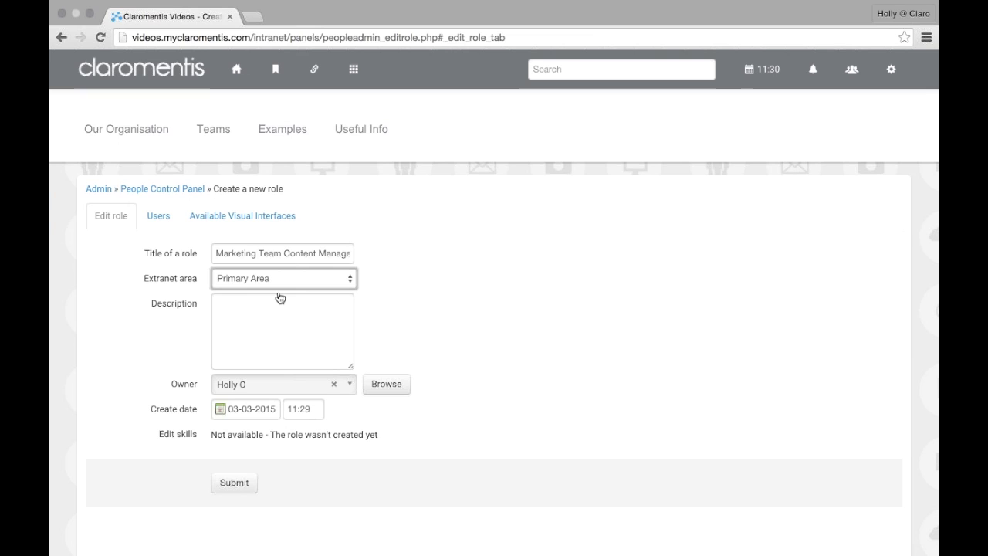
click(291, 285)
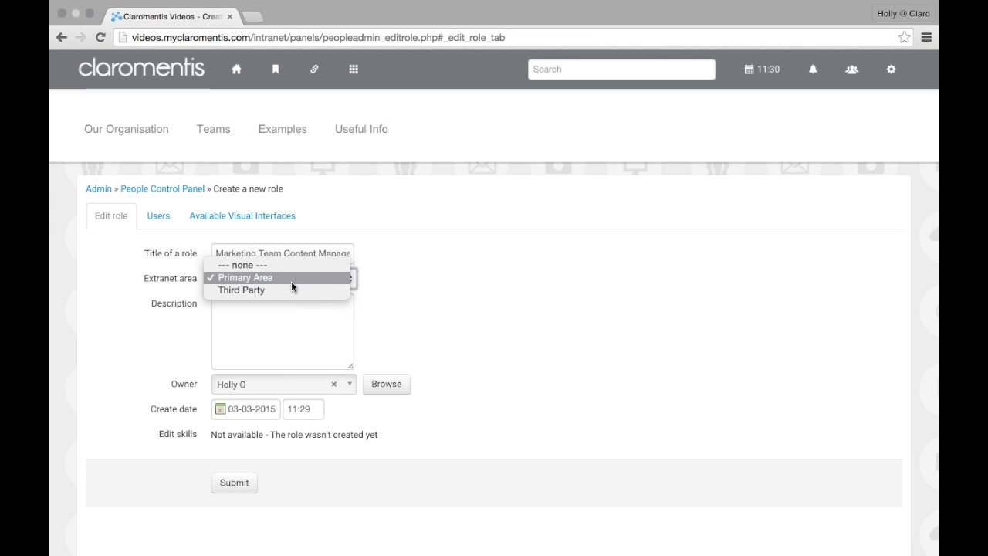
click(419, 285)
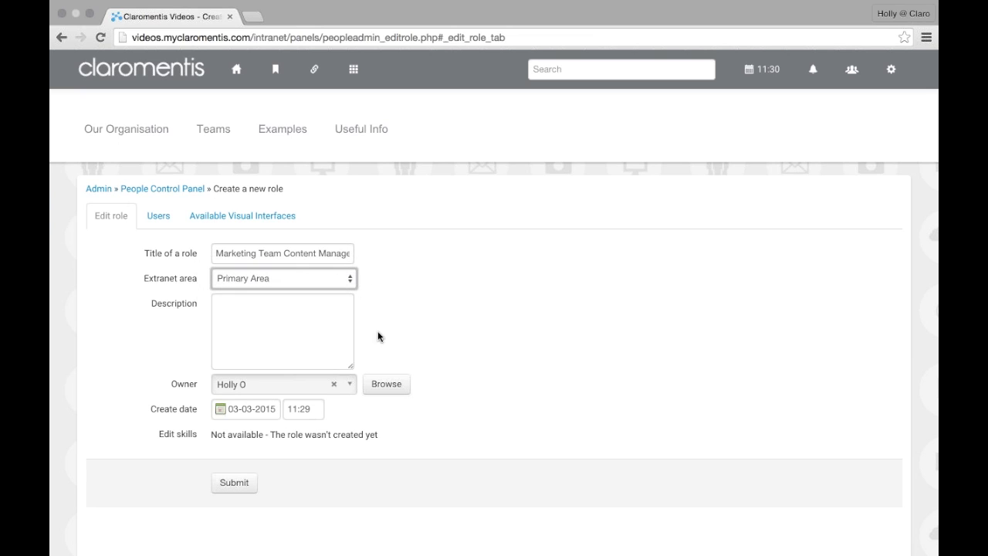
Enter the role description "Responsible for Marketing Documents and Publish pages"
click(324, 341)
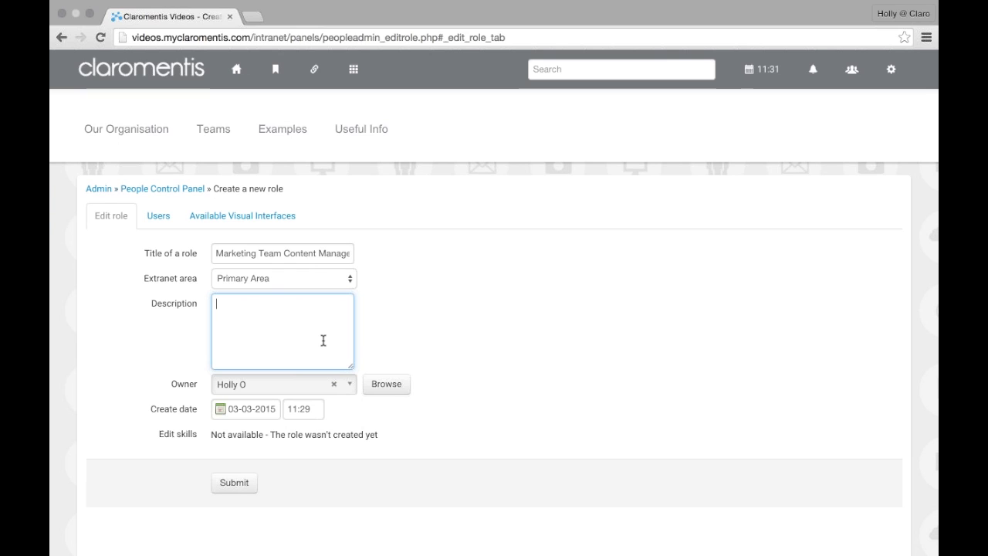
text(Res)
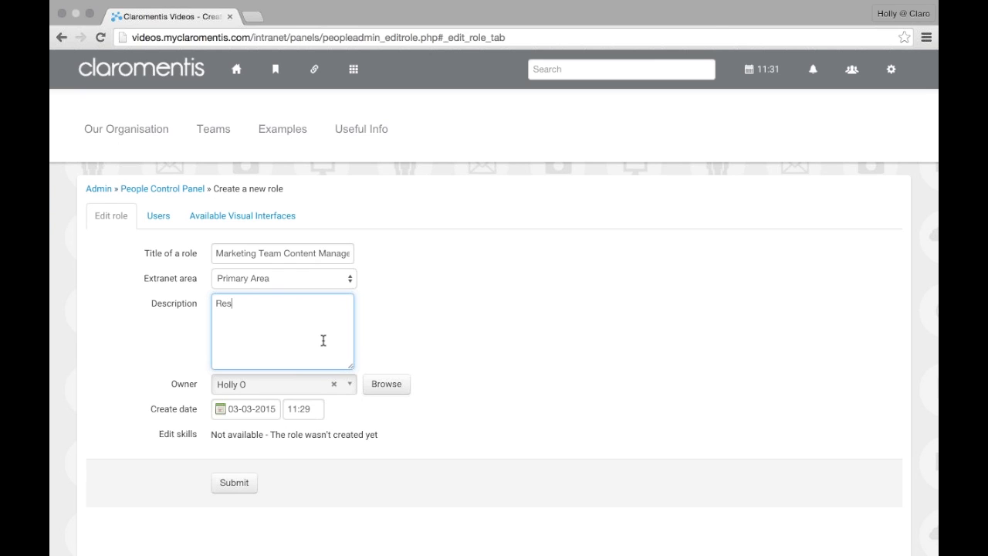
text(ponsible for Marketing Documents and P)
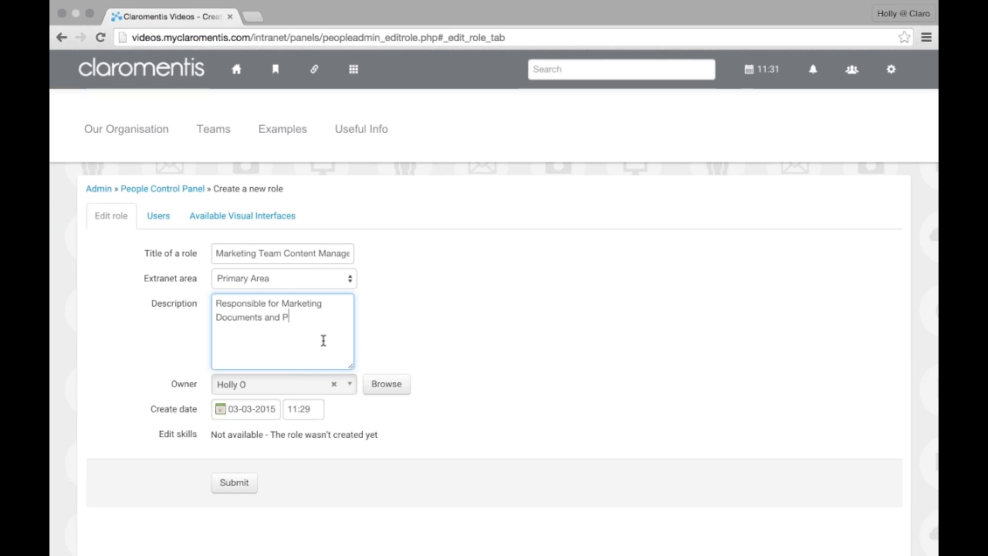
text(ublish pahe)
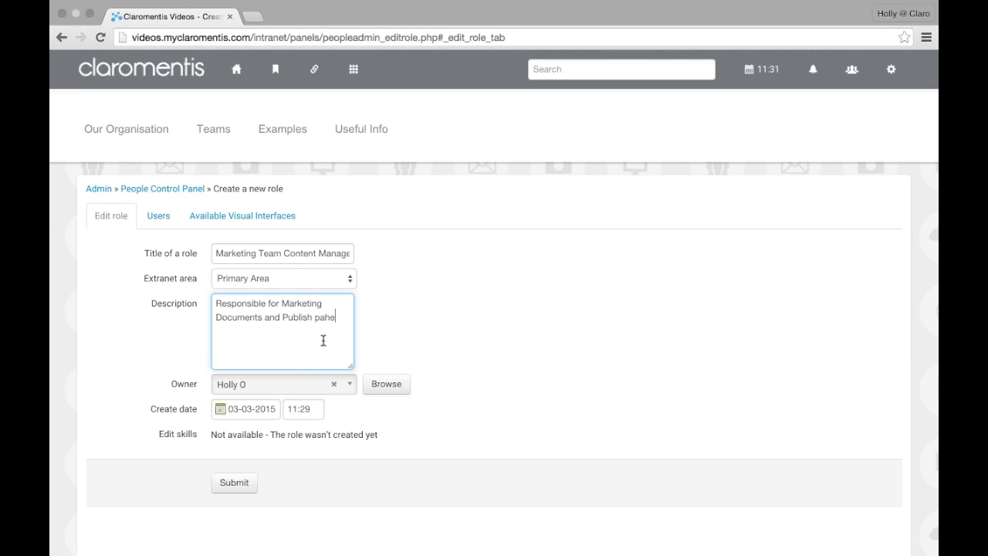
key(BackSpace)
key(BackSpace)
text(ges)
Assign three users to the new role, finding each one by first name
scroll(360, 365, down, 1)
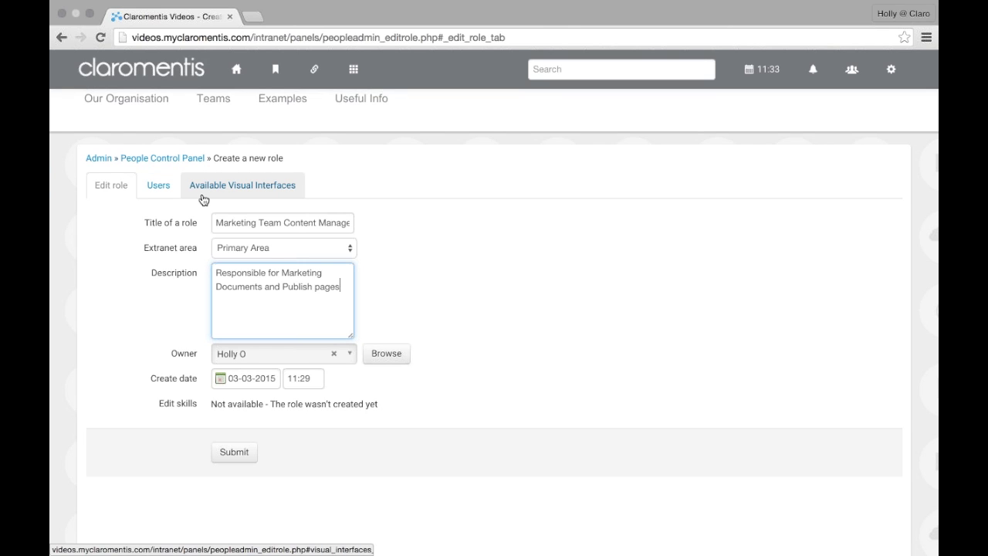
click(152, 193)
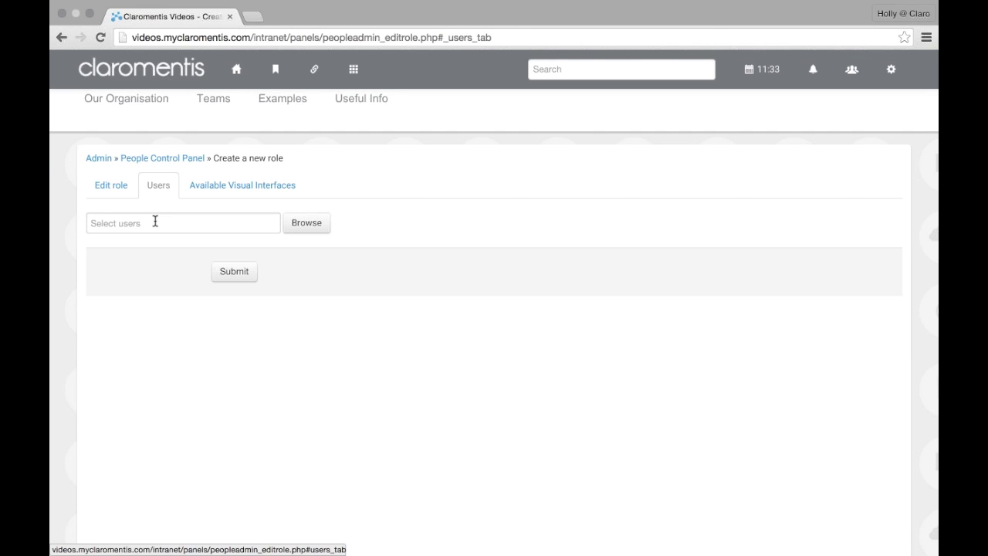
click(155, 222)
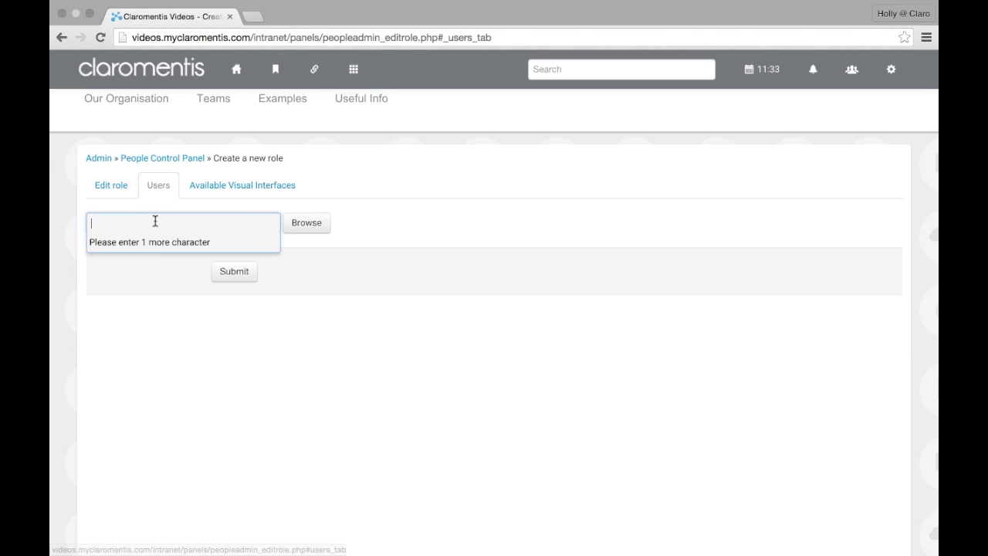
text(holly)
click(135, 244)
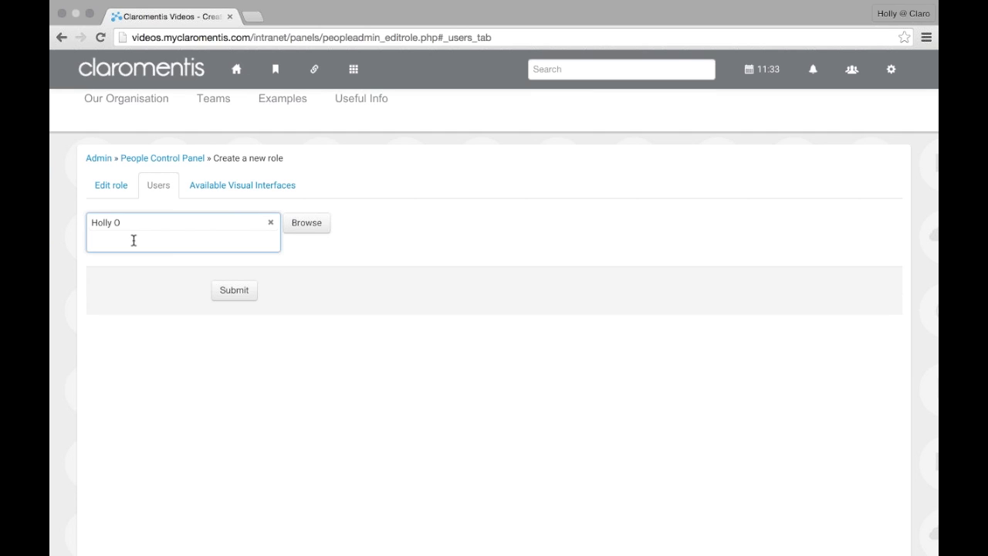
click(131, 240)
text(hannah)
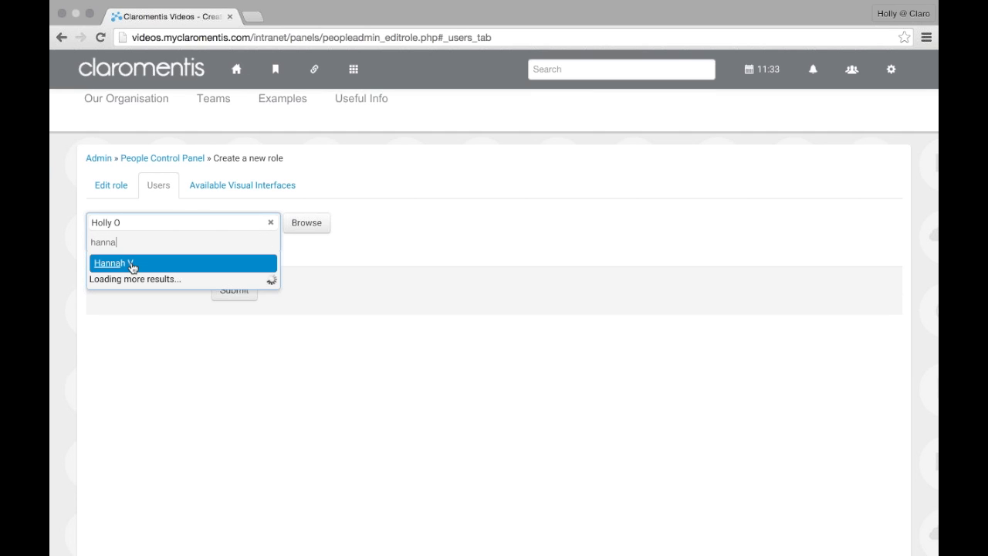
click(130, 263)
text(will)
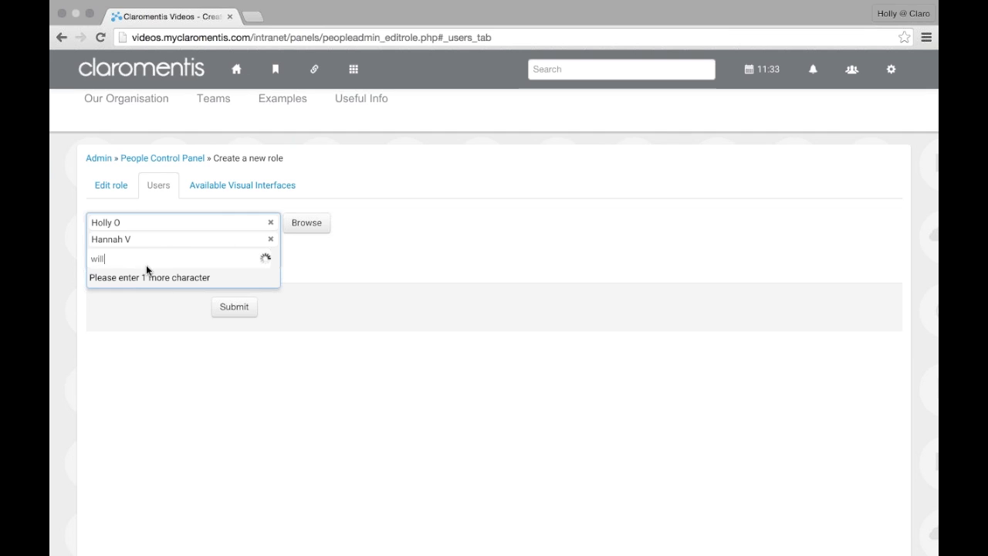
click(145, 277)
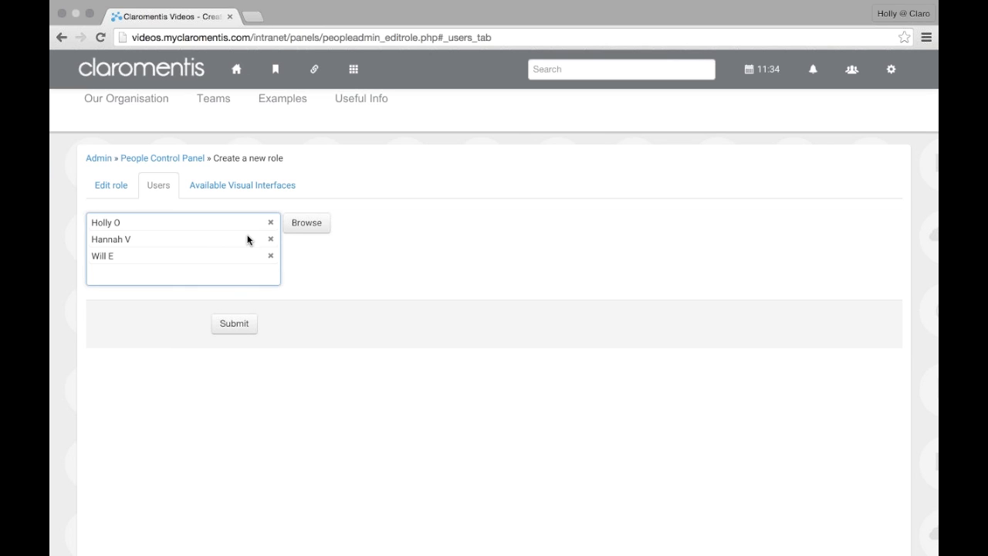
Review the new role's available visual interfaces, assigned users and general details
click(235, 193)
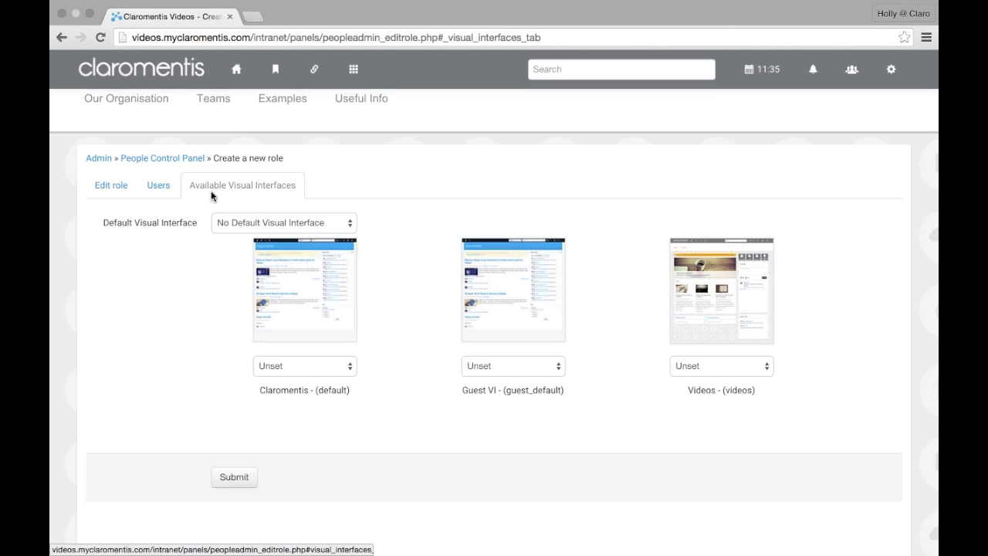
click(164, 197)
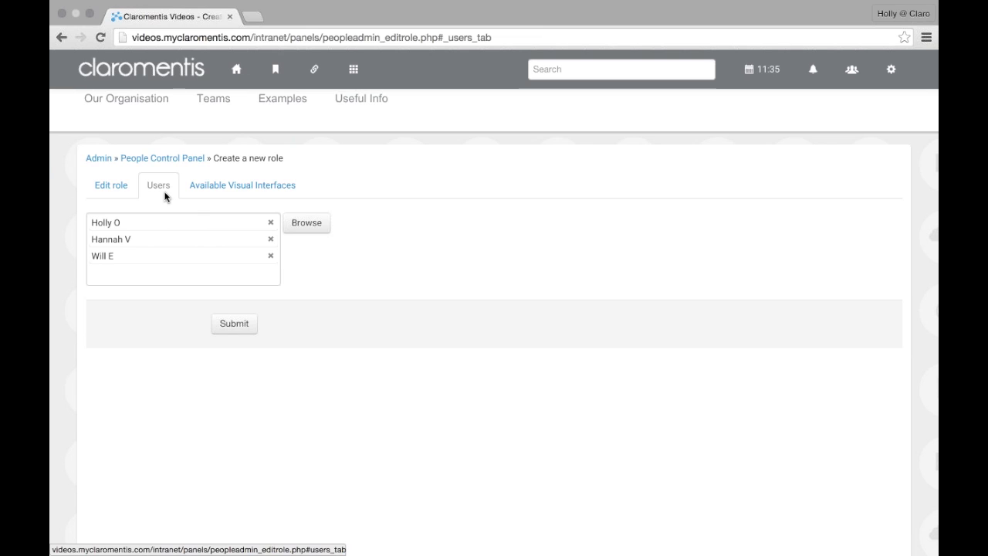
click(121, 192)
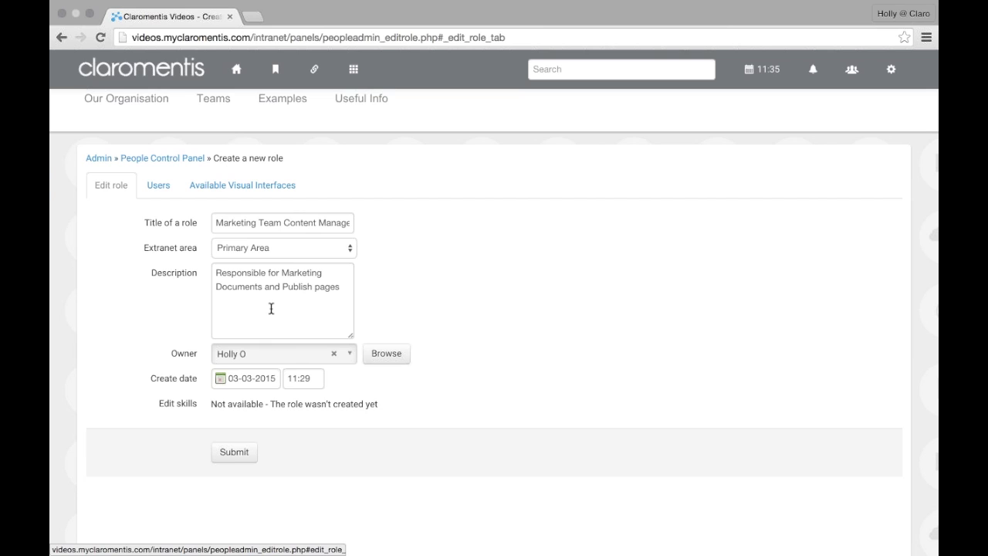
Submit the new Marketing Team Content Managers role and locate it in the roles list
click(229, 457)
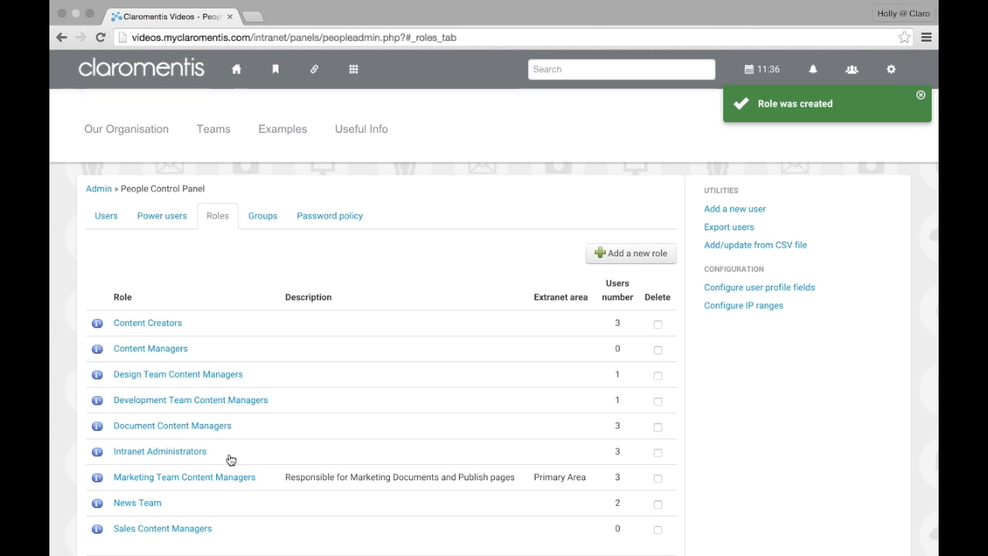
scroll(229, 458, down, 2)
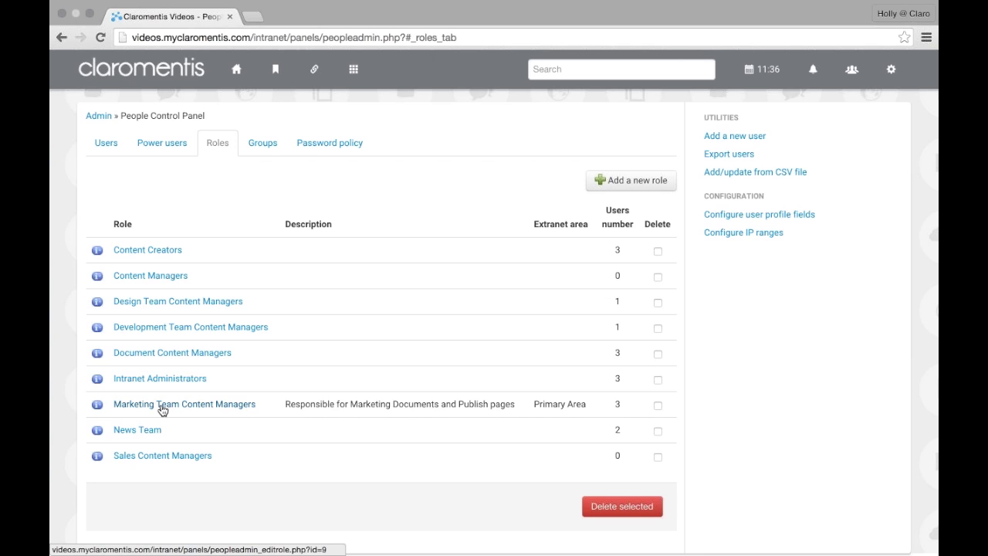
Review the Marketing Team Content Managers role's available actions, details and assigned users, and return to the list of roles
click(97, 406)
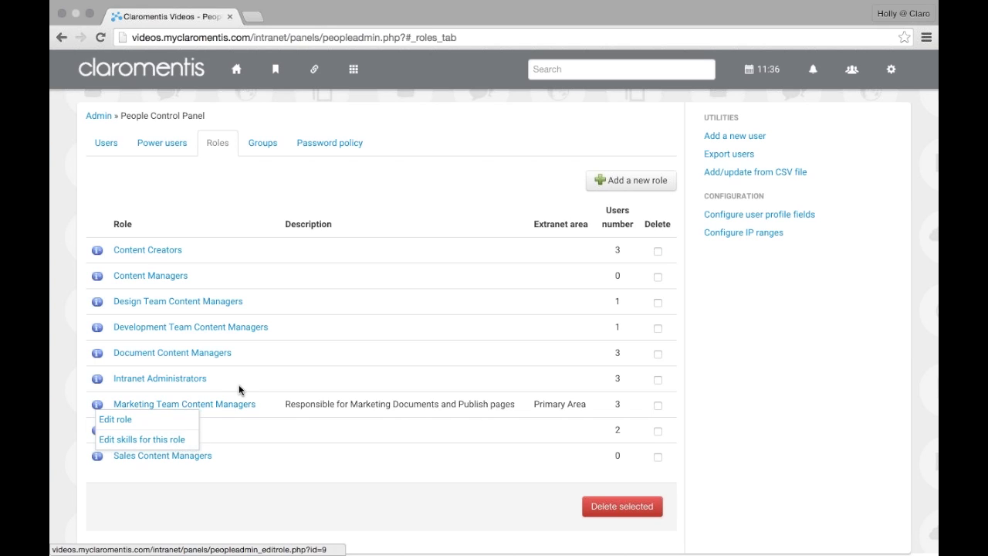
click(226, 408)
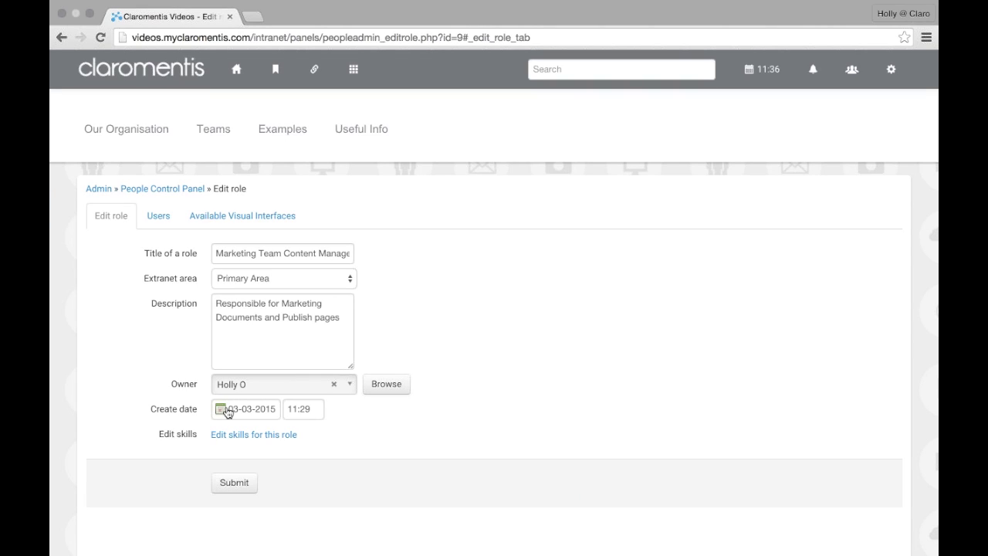
click(167, 216)
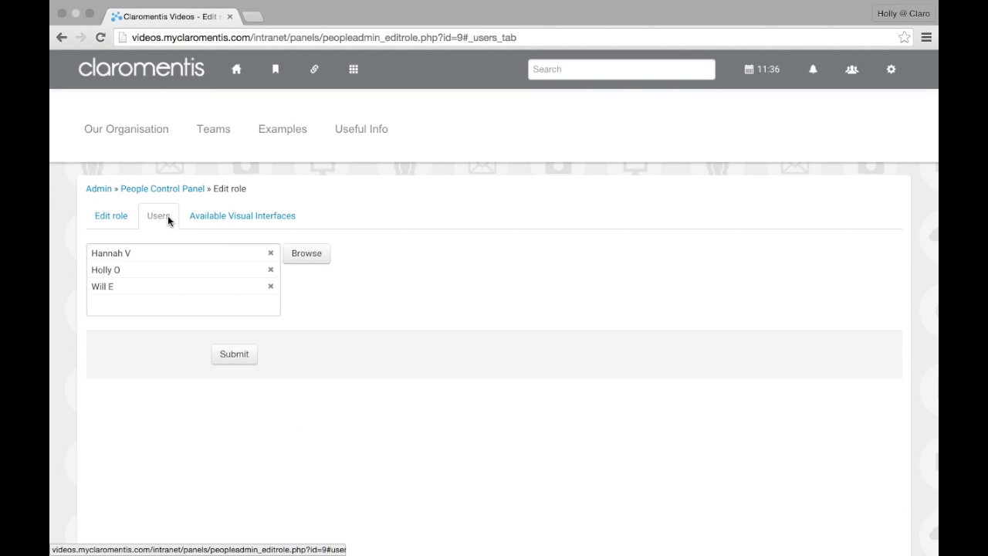
click(125, 214)
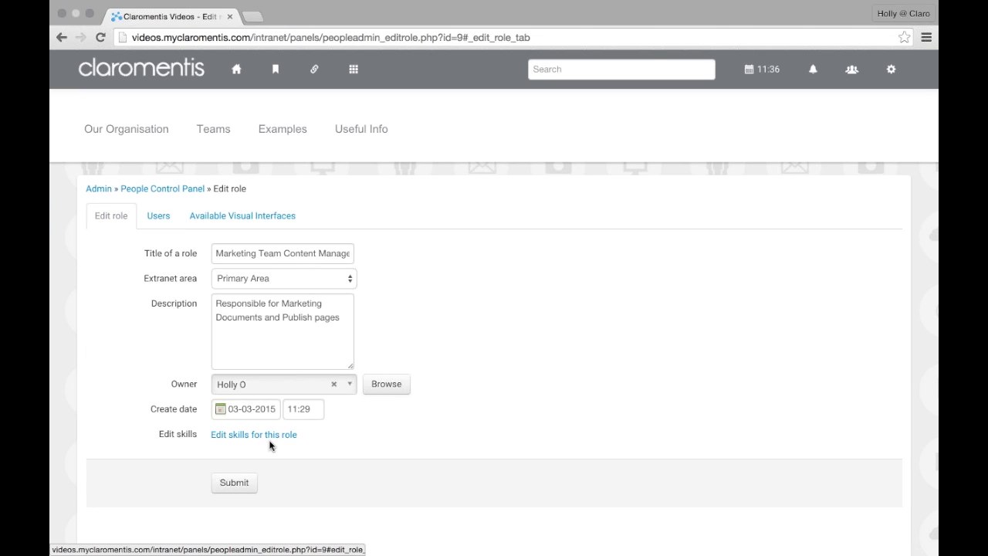
click(186, 197)
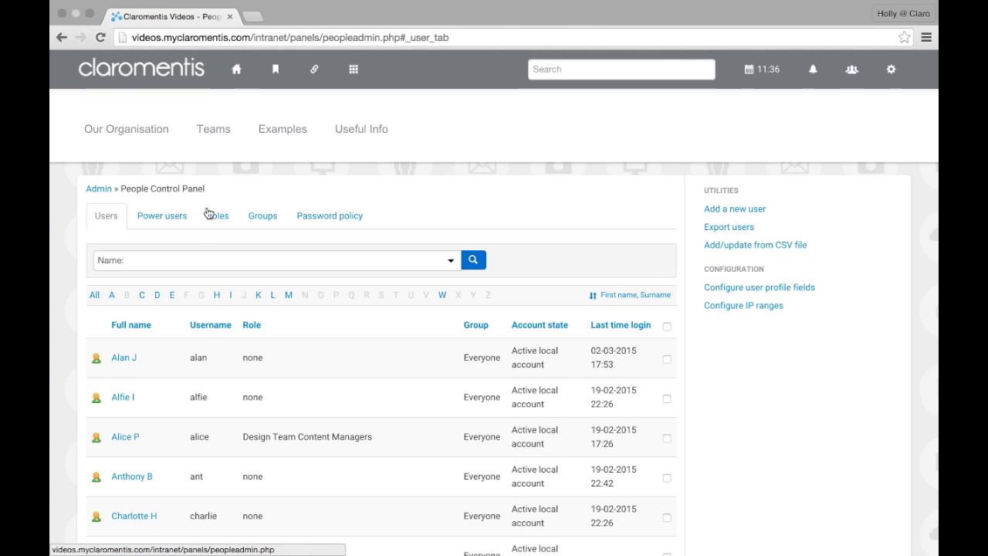
click(217, 217)
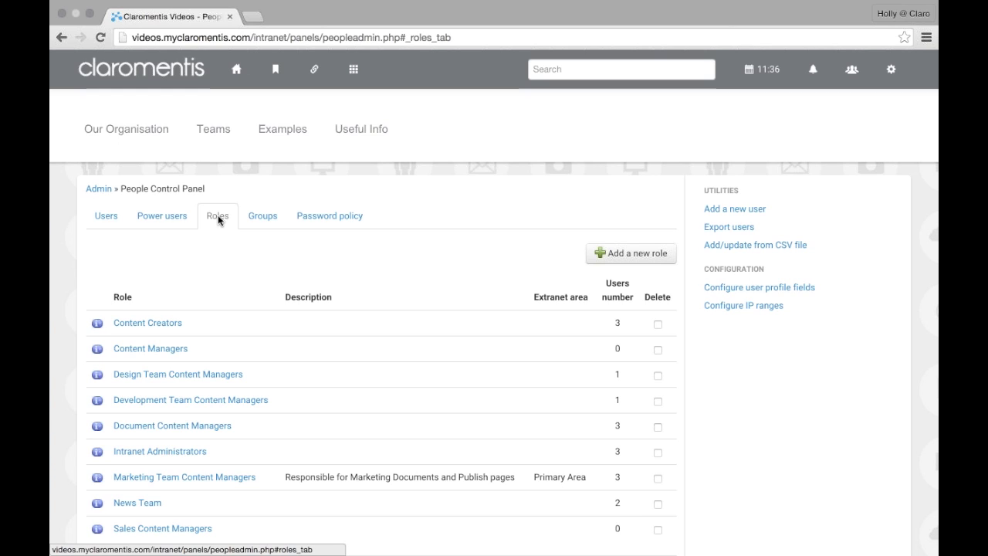
scroll(177, 222, down, 2)
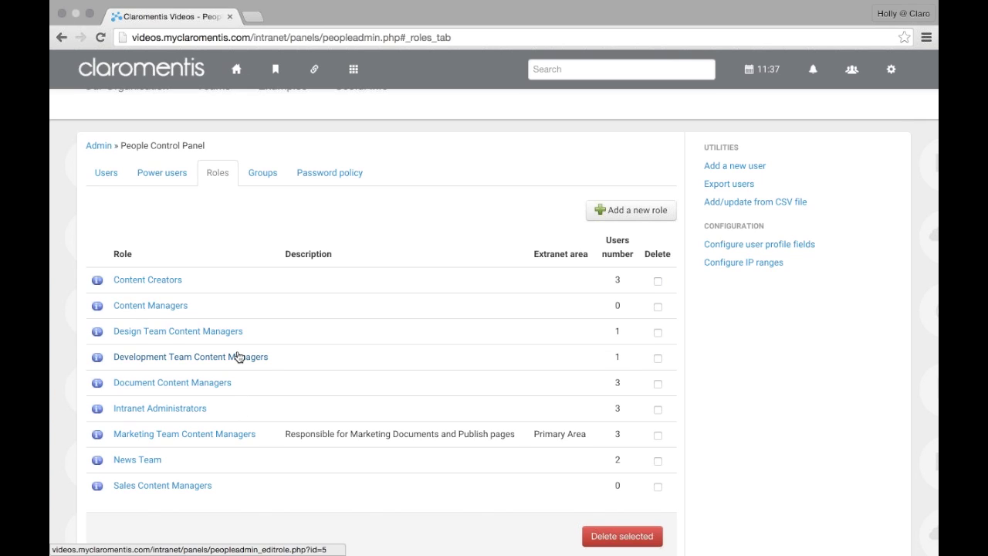
Examine the hierarchy of existing groups and subgroups in the People Control Panel
click(257, 173)
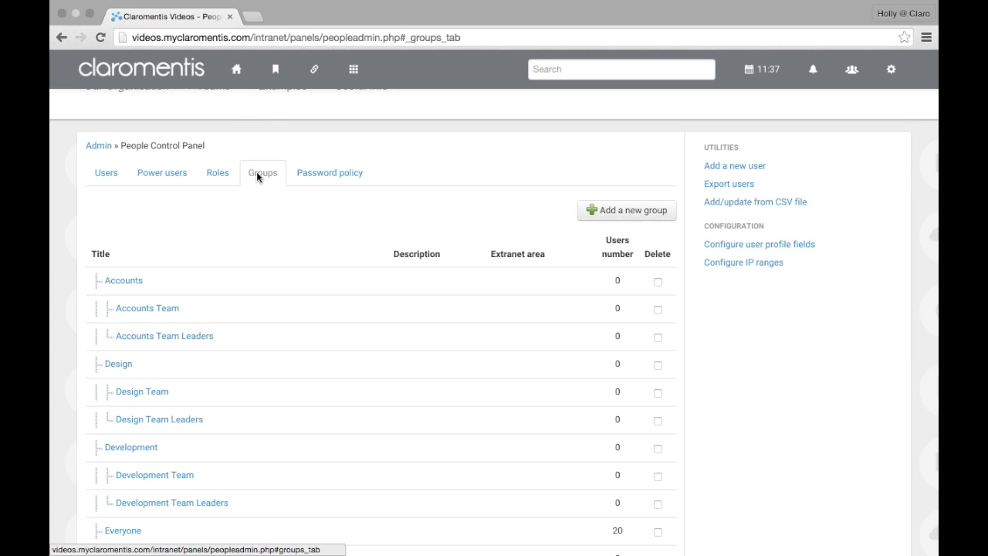
scroll(89, 306, down, 2)
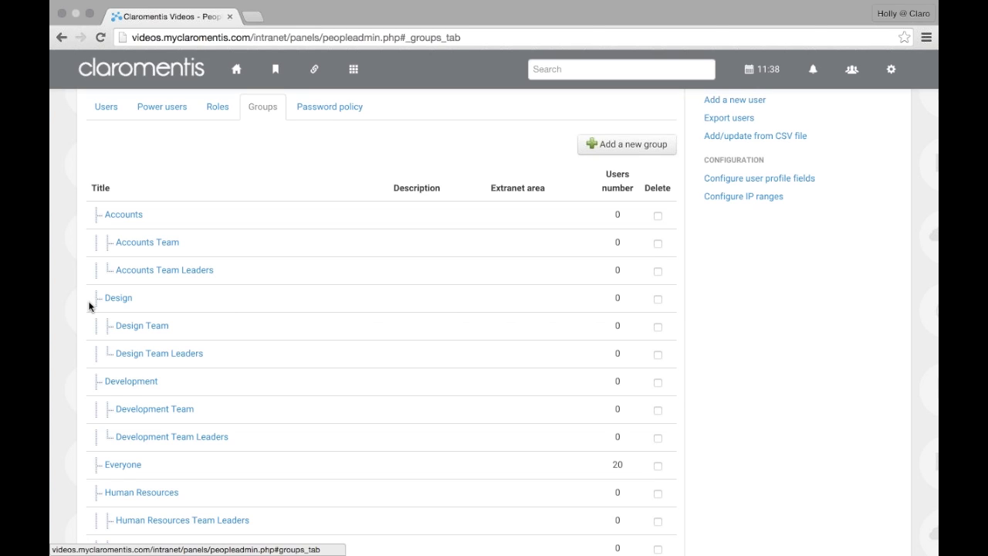
scroll(152, 239, down, 1)
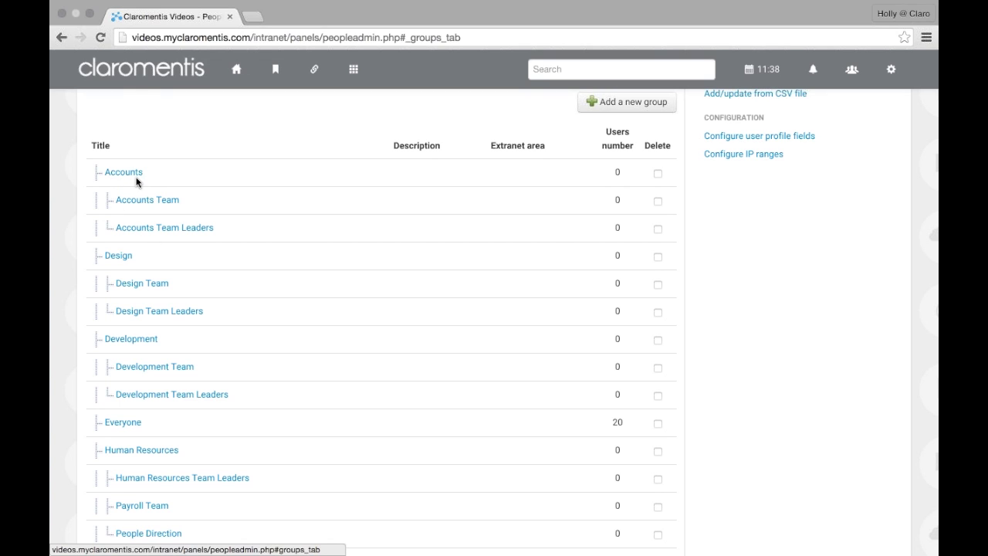
scroll(138, 183, down, 1)
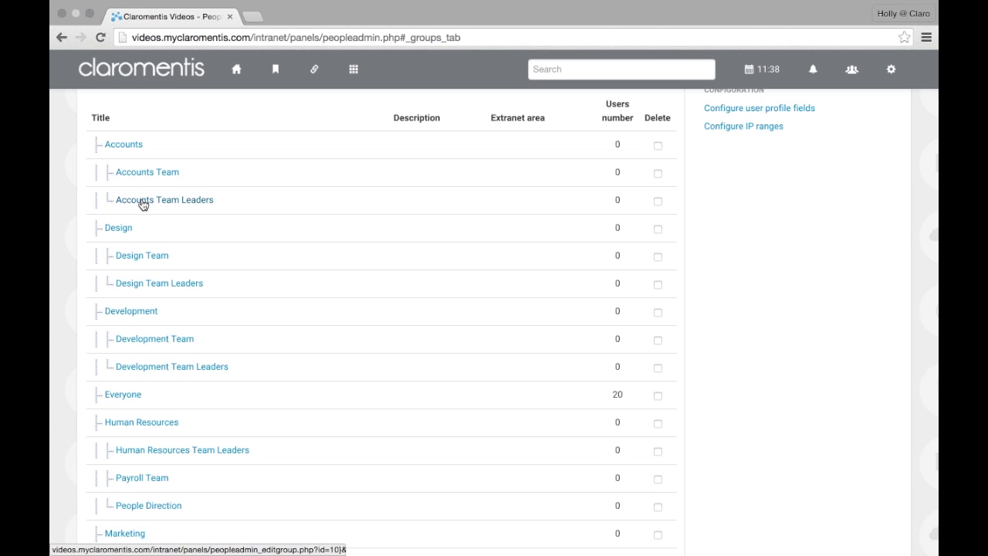
scroll(141, 203, down, 5)
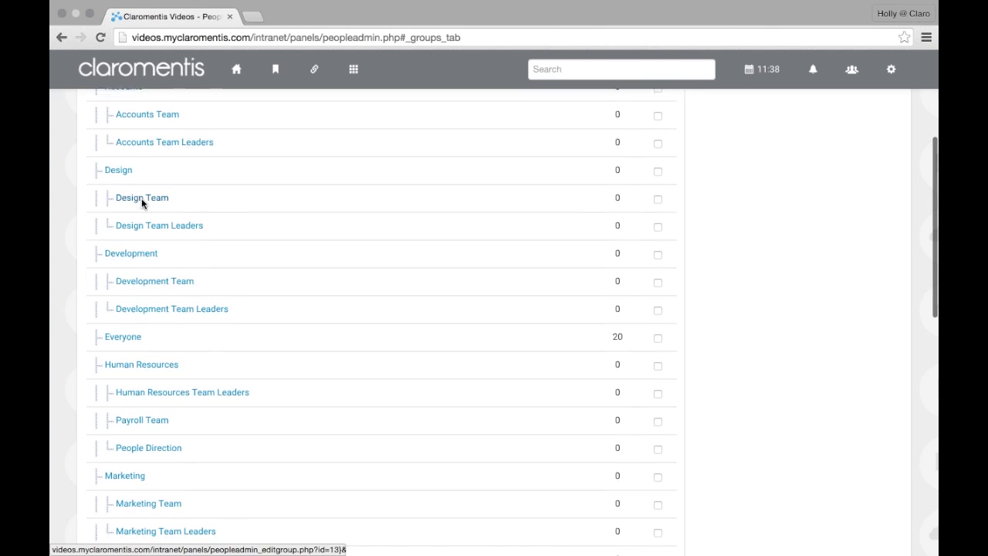
scroll(142, 202, down, 7)
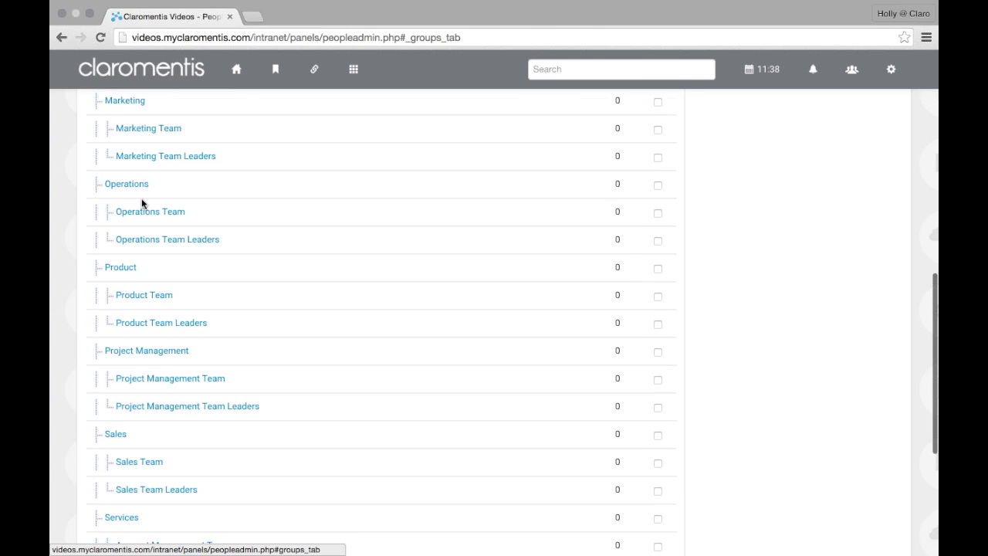
scroll(142, 203, up, 4)
scroll(142, 202, up, 12)
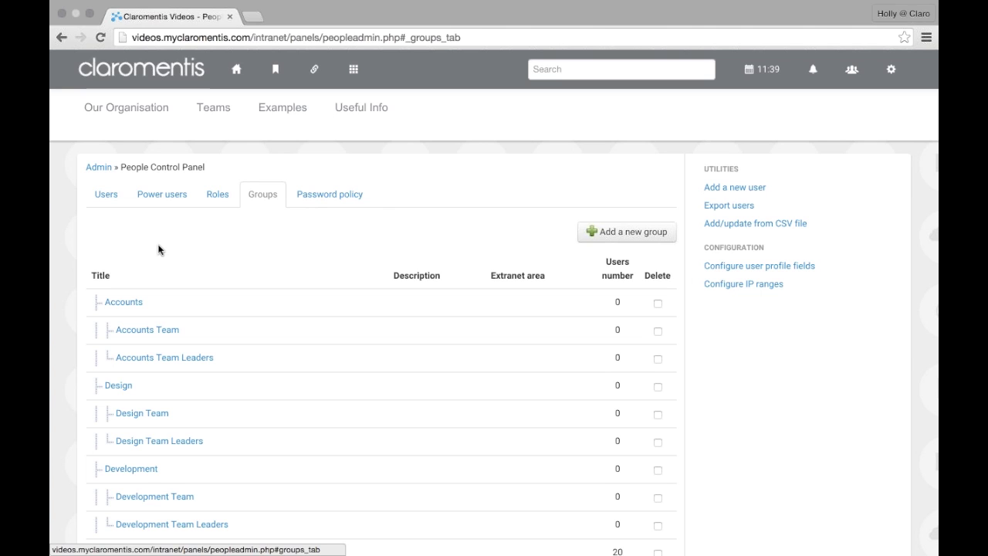
scroll(158, 248, down, 3)
scroll(158, 248, up, 2)
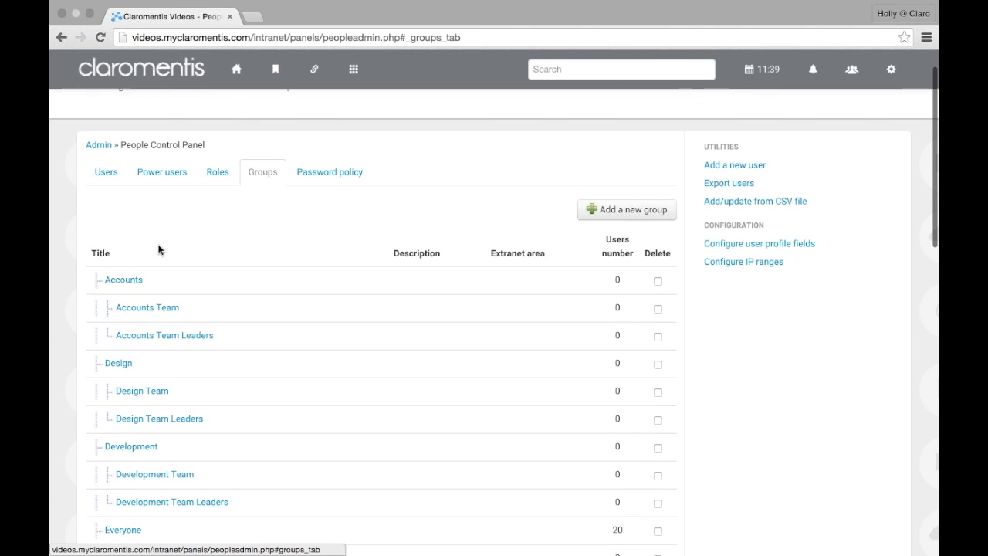
scroll(158, 249, up, 1)
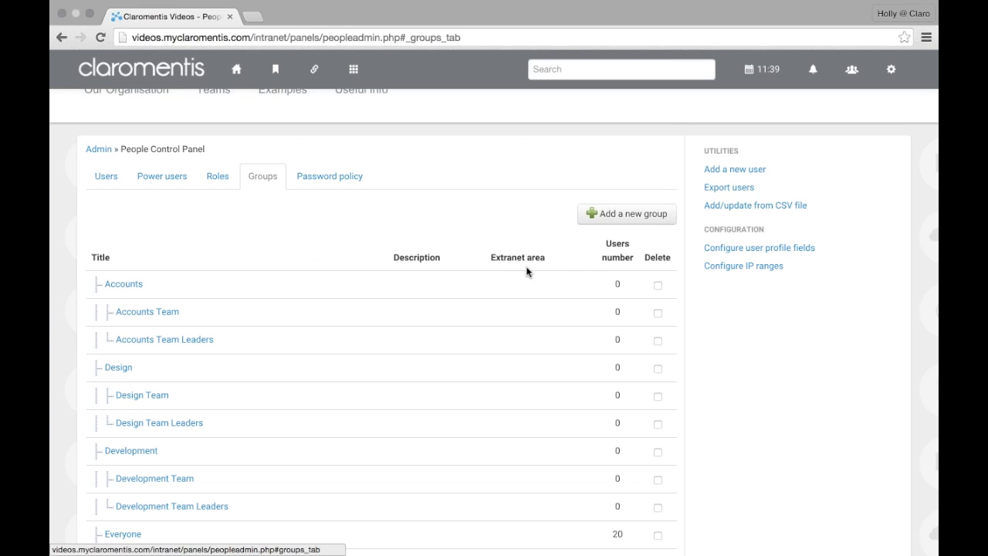
Start a new group named "Technical" and set its extranet area to Primary Area
click(646, 224)
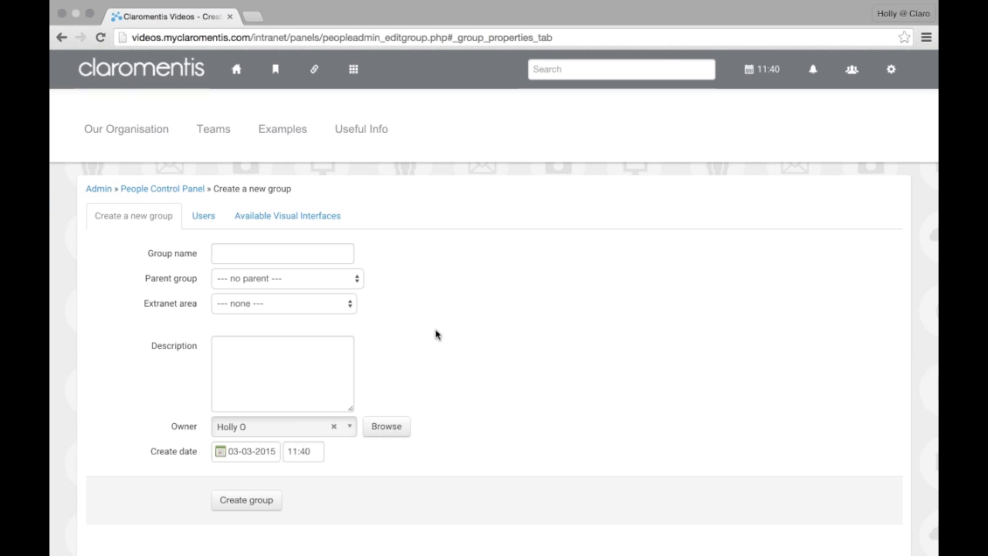
click(326, 260)
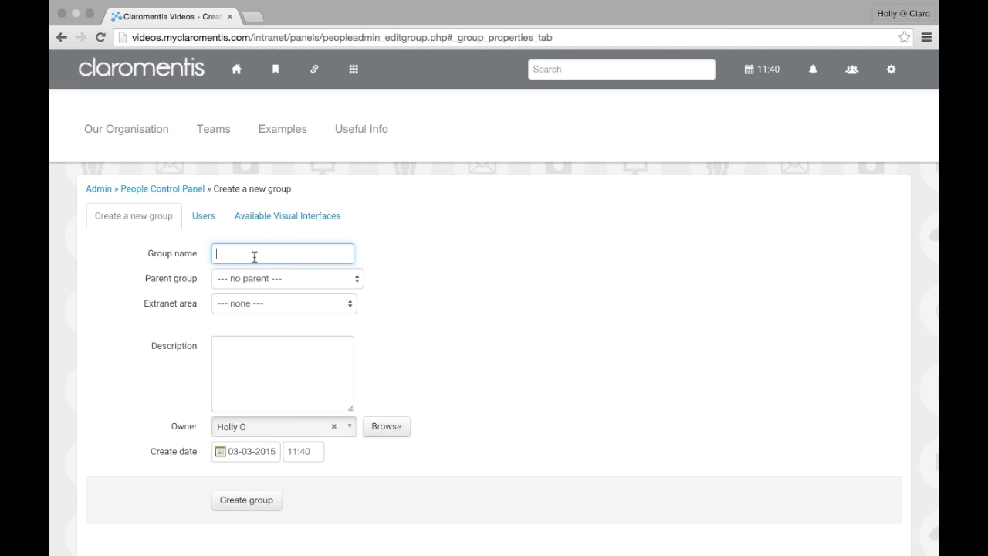
text(Technical)
scroll(293, 285, down, 1)
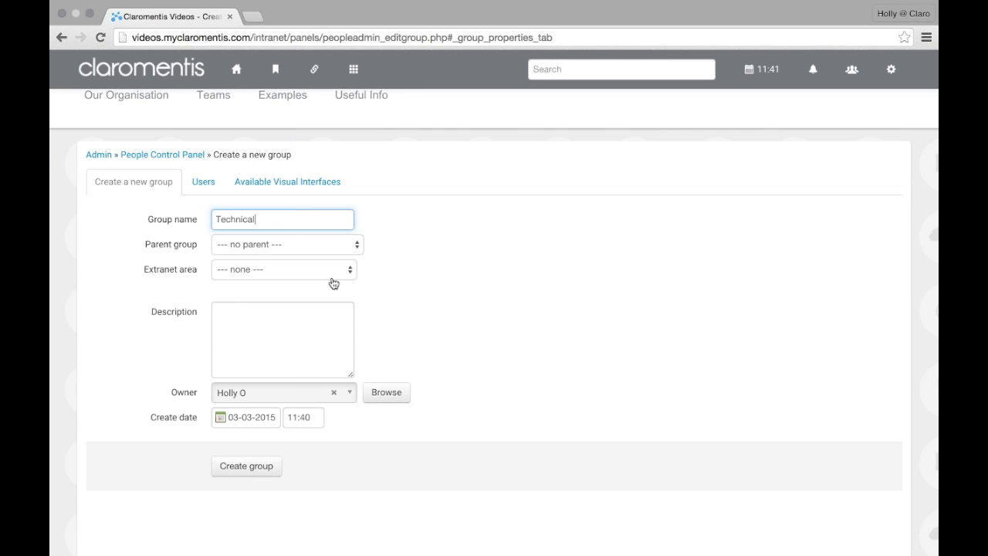
click(332, 278)
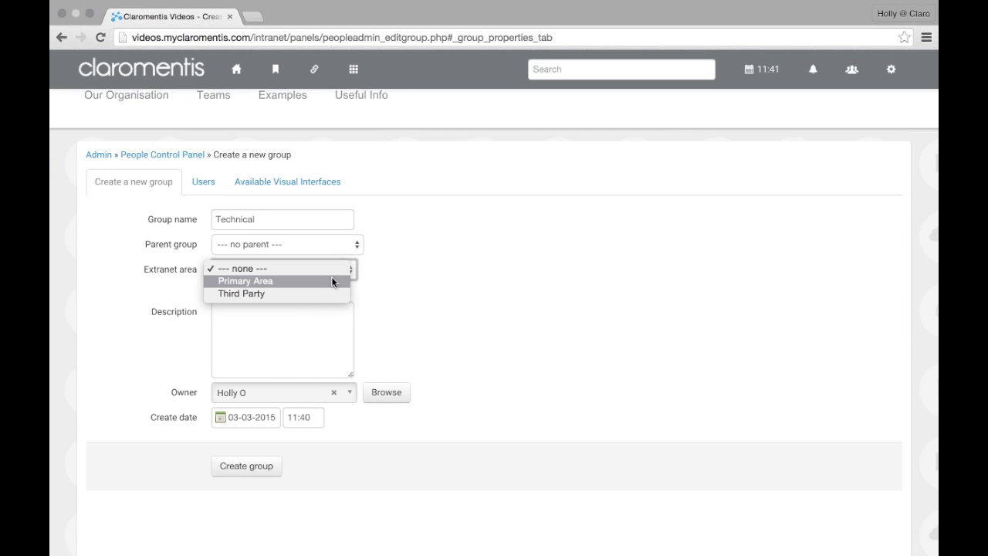
click(269, 281)
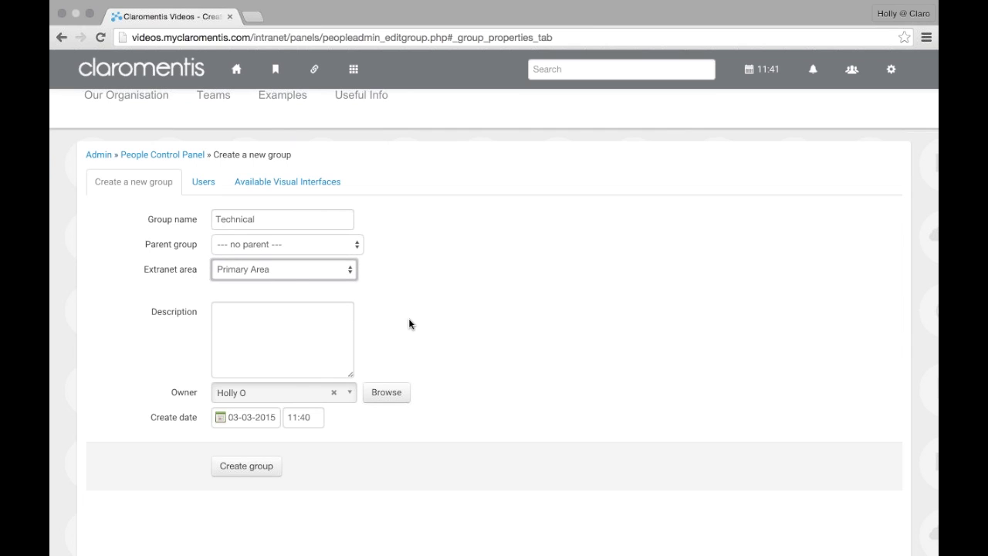
Enter the group description "All Technical Team"
scroll(408, 324, down, 1)
click(312, 320)
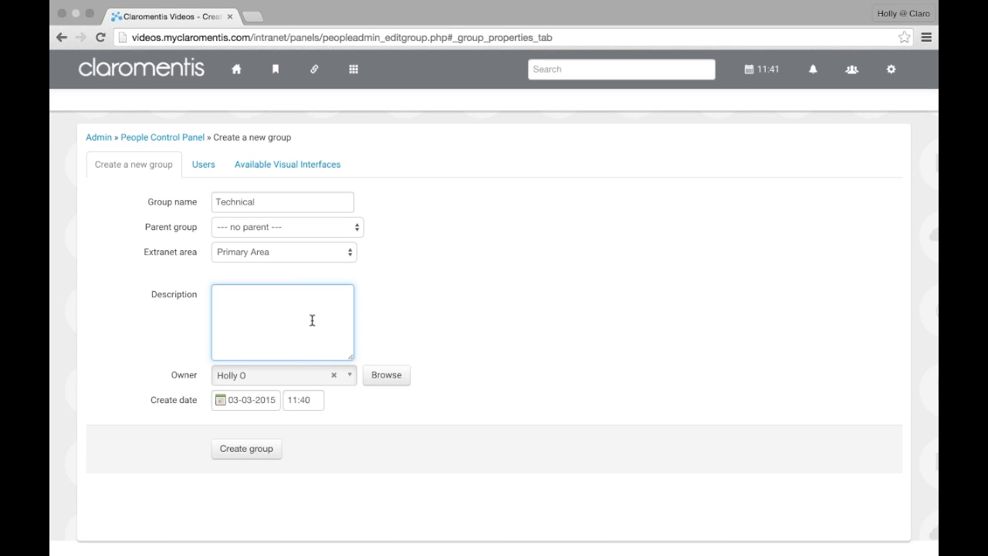
text(All Technical Team)
scroll(371, 386, down, 1)
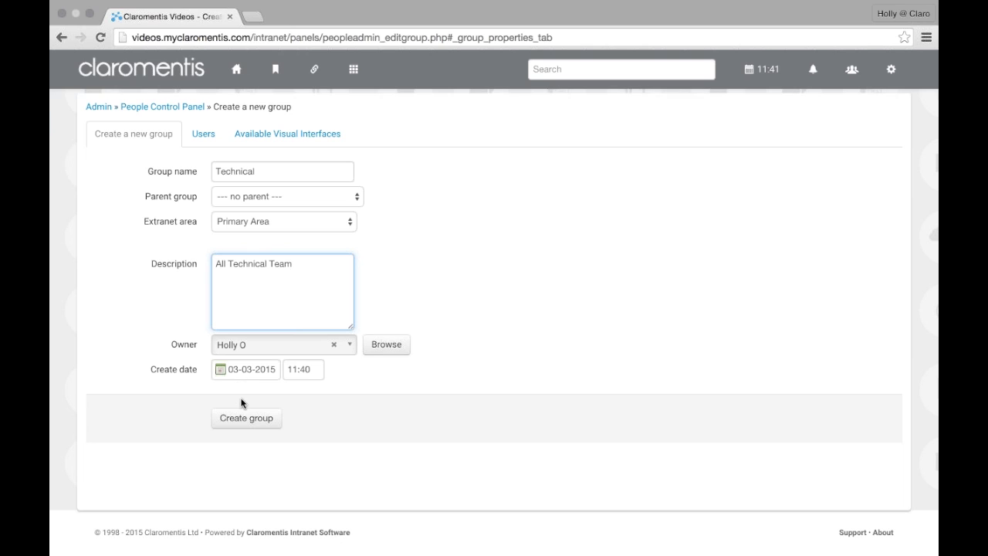
Assign two users to the Technical group, finding each one by first name
scroll(240, 398, up, 1)
scroll(241, 399, up, 2)
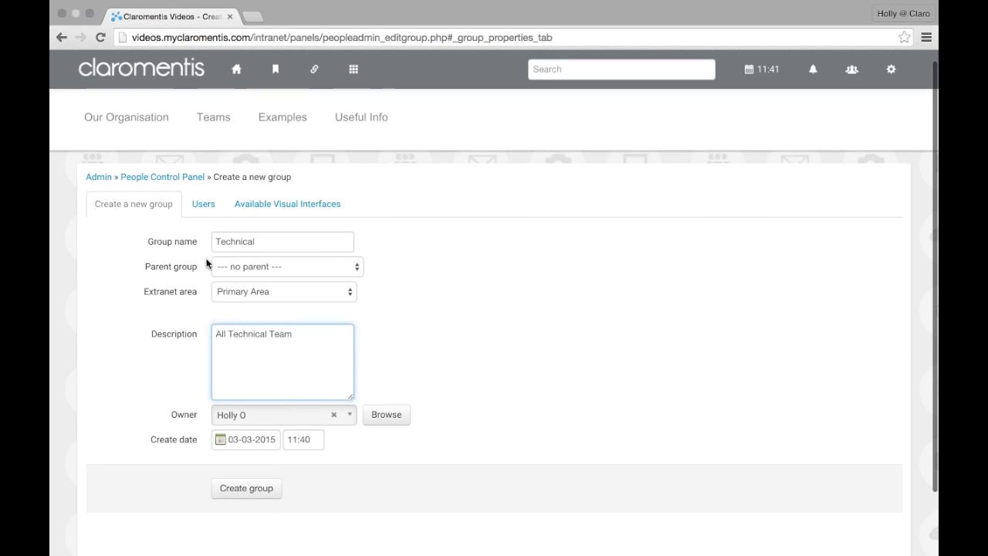
click(204, 218)
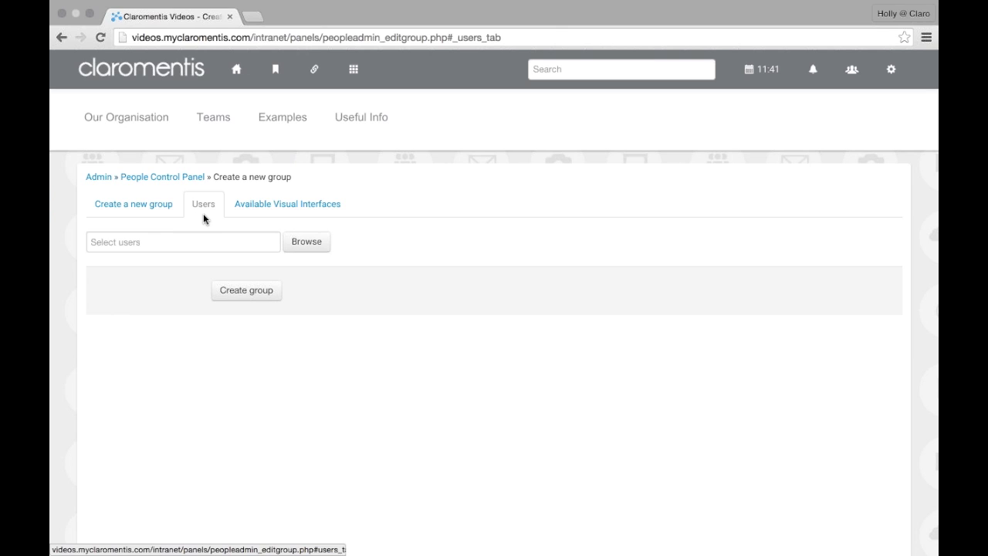
click(201, 246)
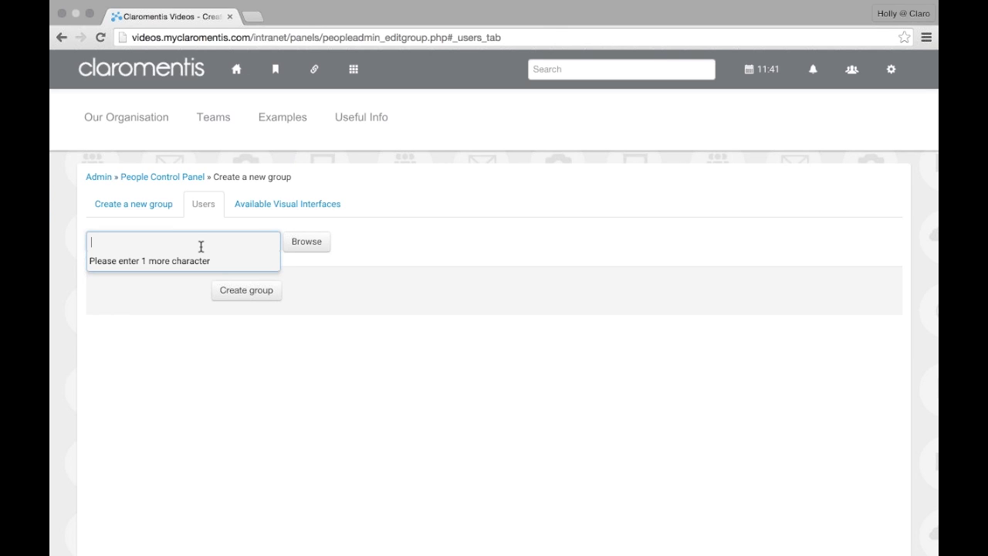
text(Hannah)
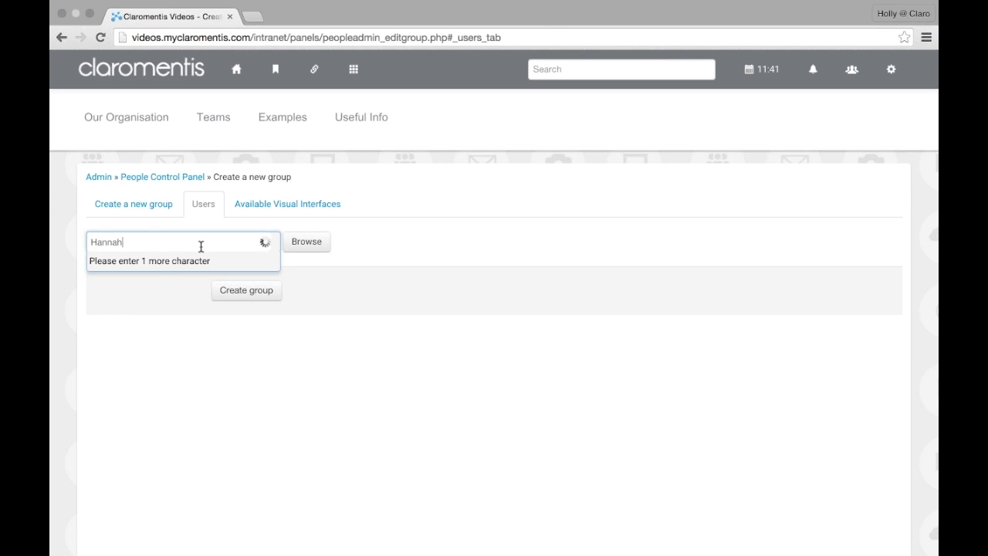
key(Return)
text(Holly)
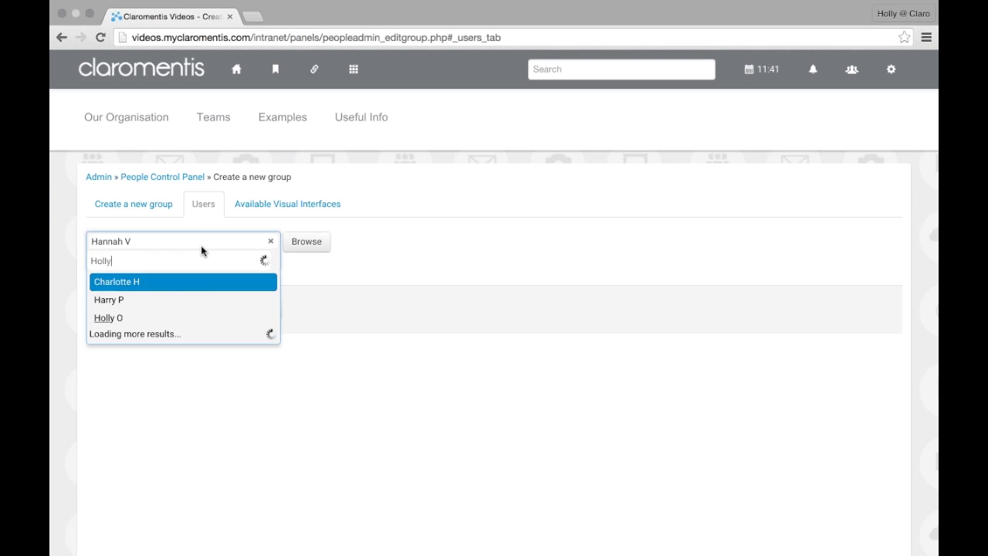
click(172, 283)
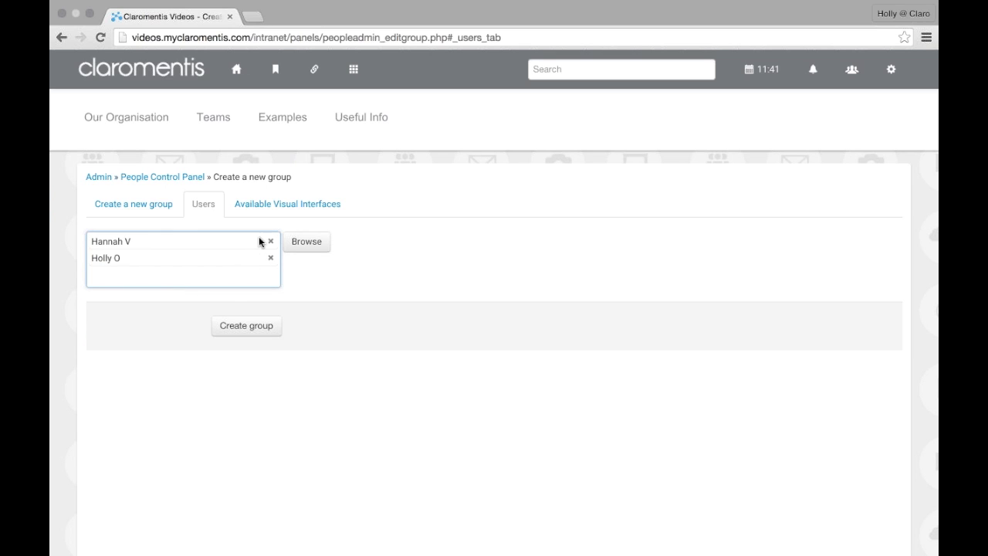
Check the Technical group's available visual interfaces, users and general details, and create the group
click(269, 216)
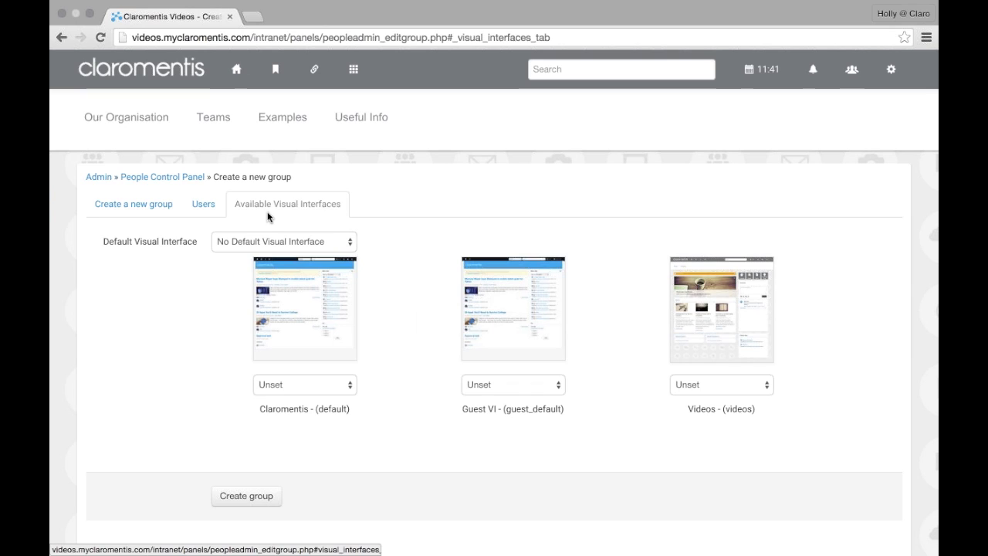
click(212, 218)
click(164, 215)
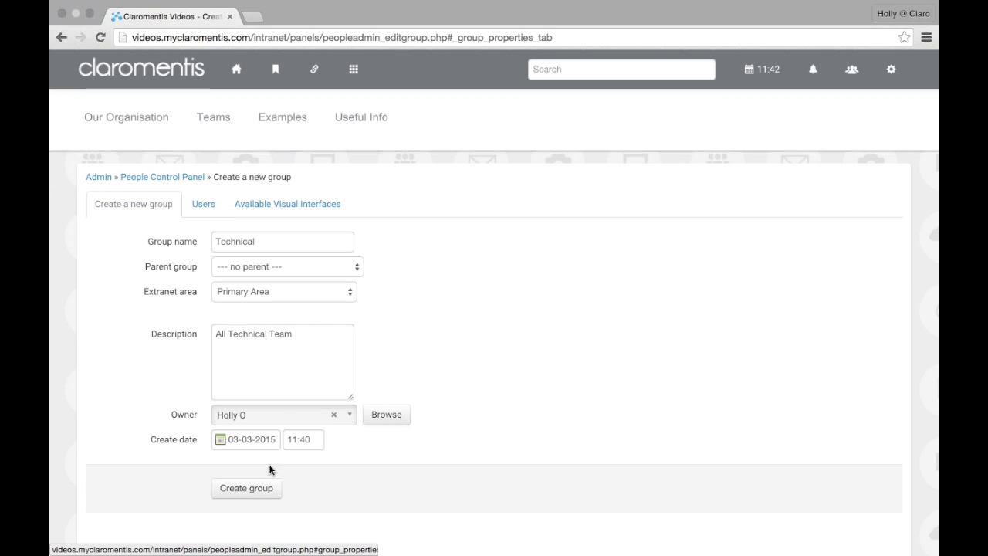
click(262, 496)
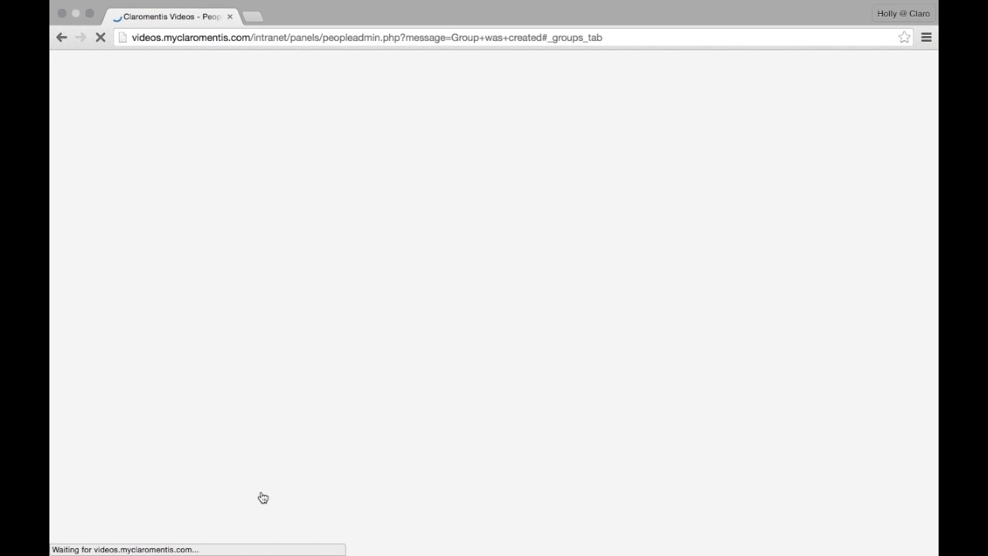
scroll(262, 496, down, 10)
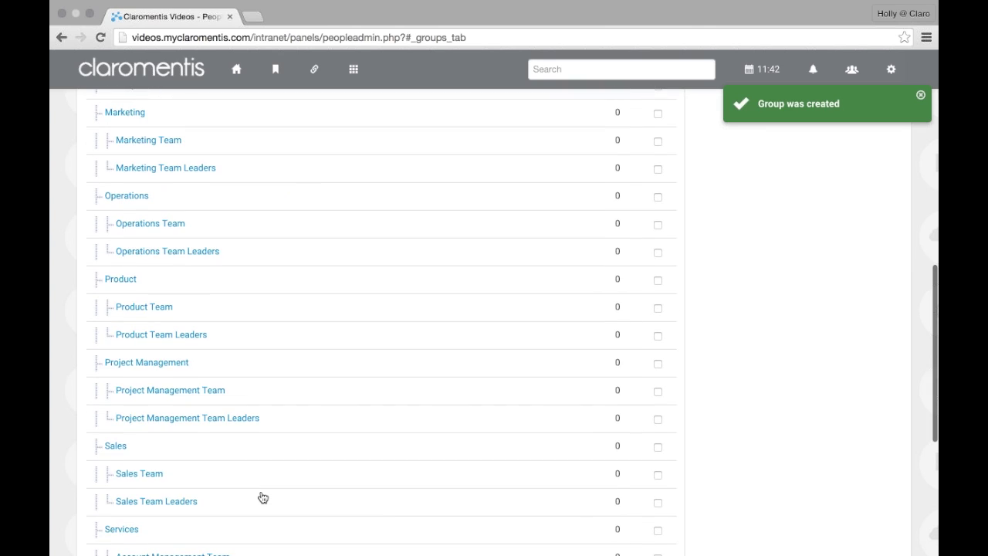
Check the Technical entry in the groups list and start a new group named "General Staff"
scroll(262, 496, down, 2)
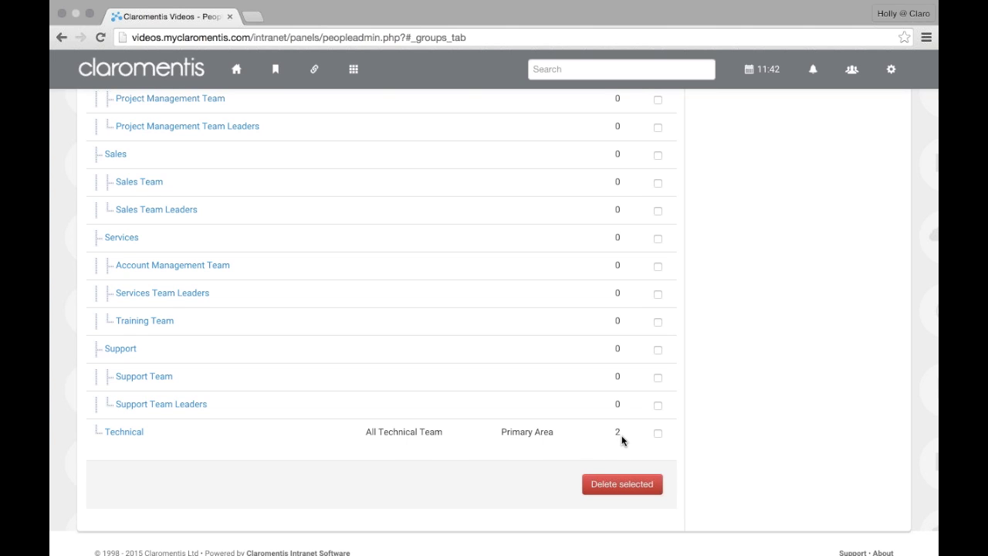
scroll(622, 440, up, 15)
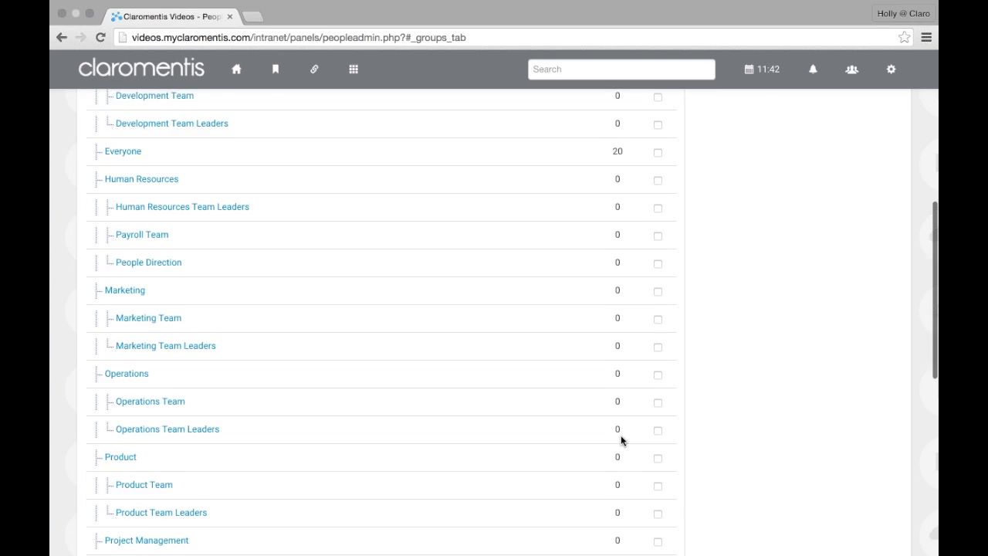
click(625, 261)
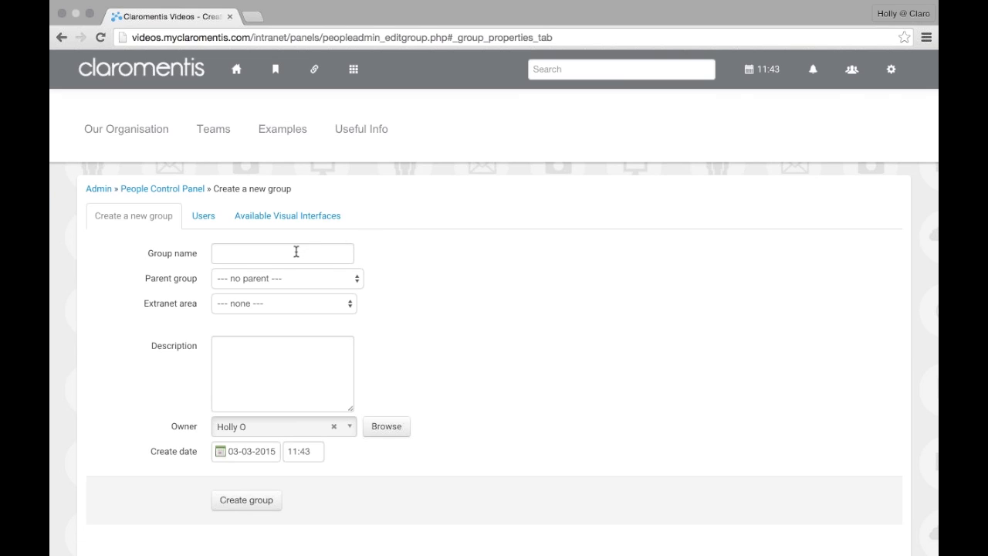
click(295, 252)
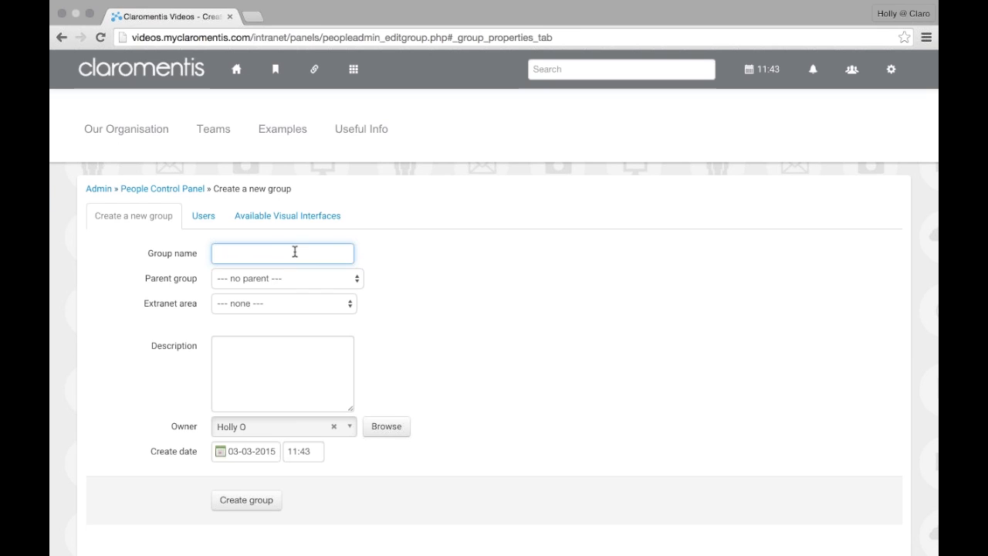
text(All S)
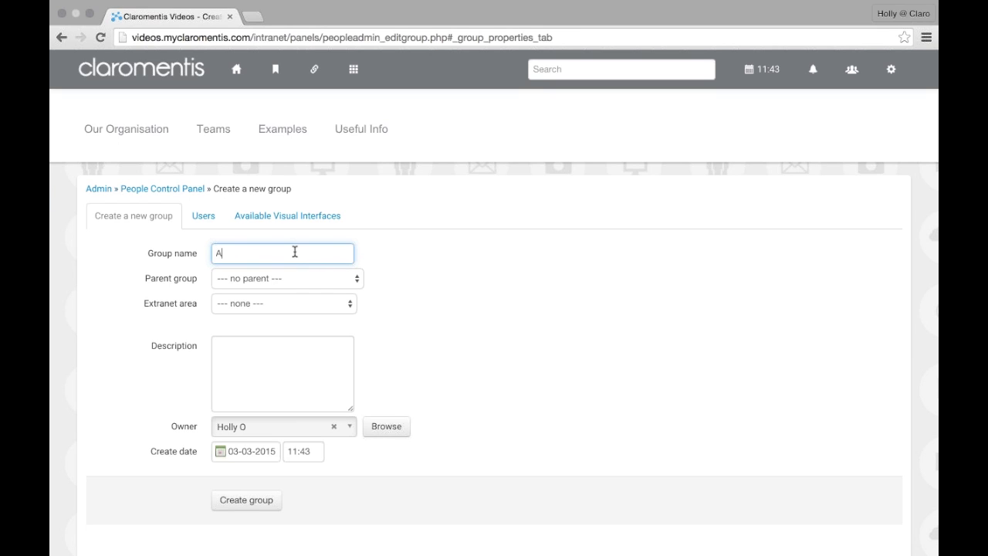
key(BackSpace)
key(BackSpace)
key(BackSpace)
key(BackSpace)
key(BackSpace)
text(General )
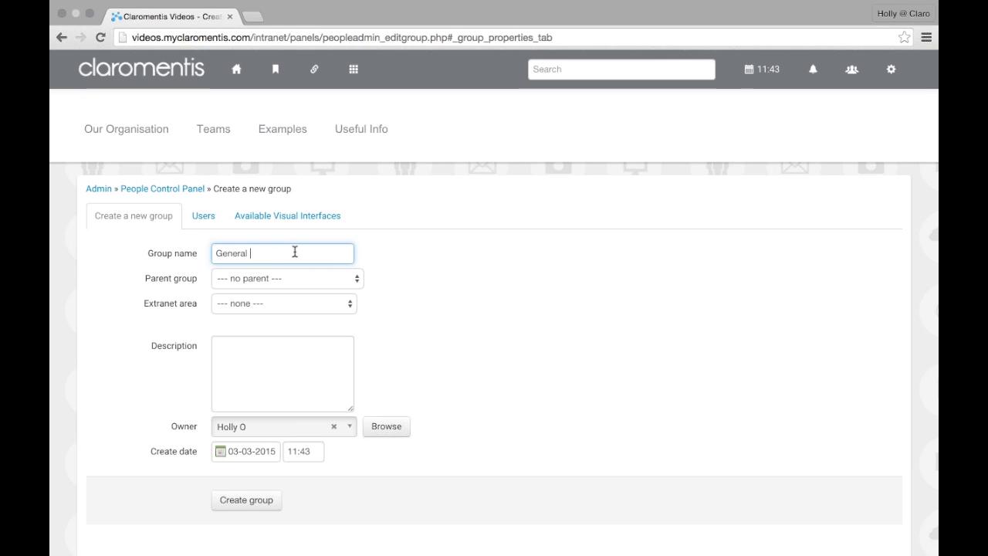
text(Staff)
Set the General Staff group's parent group to Technical and its extranet area to Primary Area
click(301, 276)
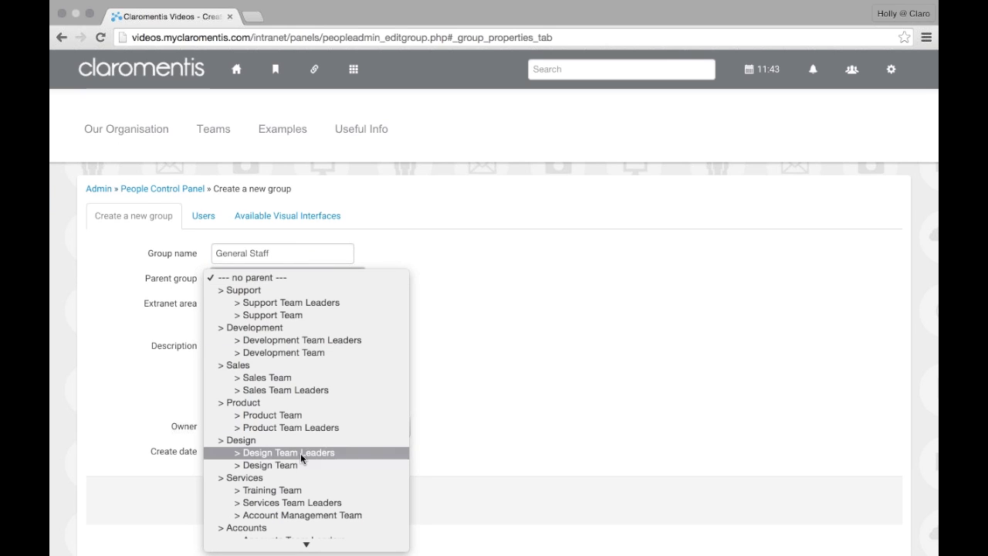
mouse_move(302, 545)
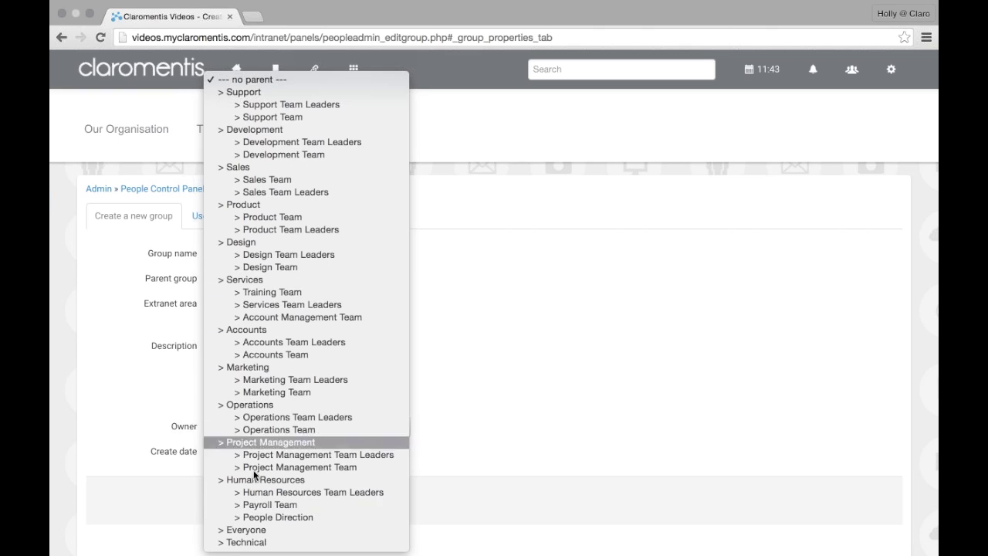
key(Escape)
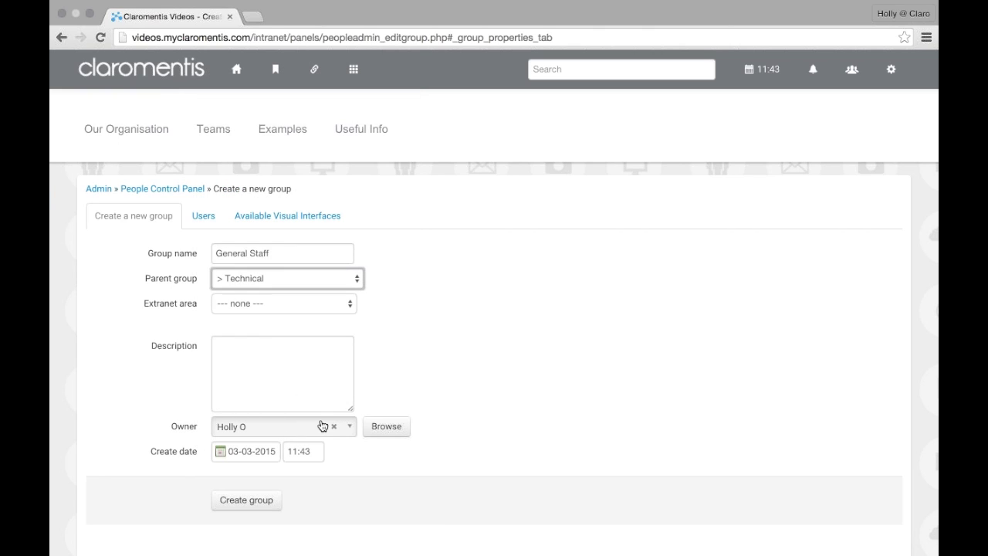
scroll(299, 340, down, 1)
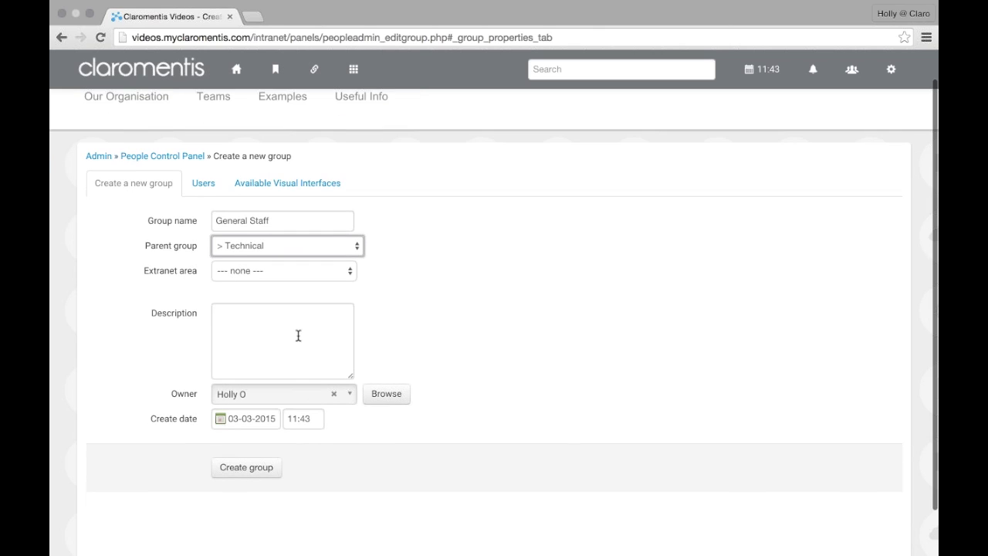
click(246, 276)
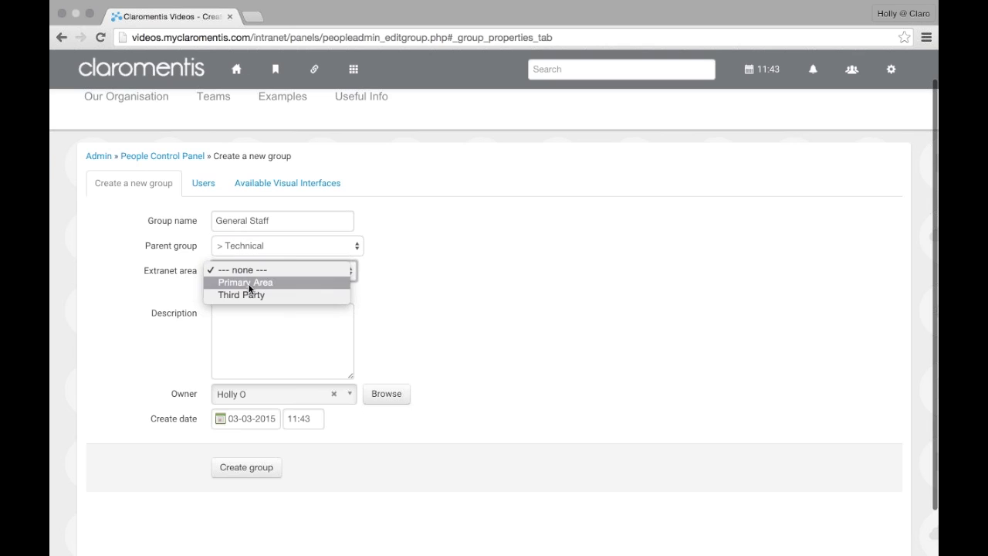
click(248, 284)
Enter the description "Non-team leaders" for General Staff and create the group
click(263, 331)
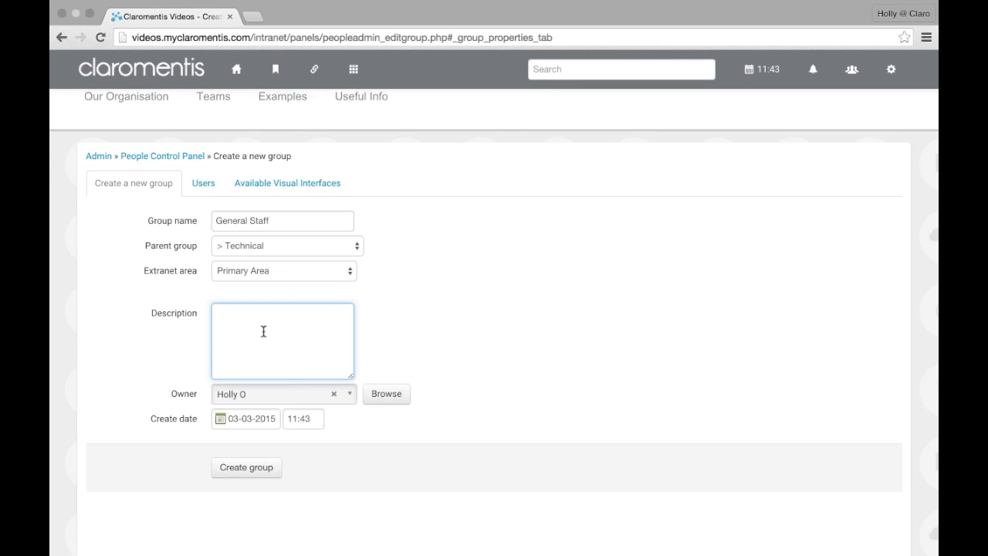
text(Non-team Leader)
key(BackSpace)
key(BackSpace)
key(BackSpace)
key(BackSpace)
key(BackSpace)
key(BackSpace)
text(leaders)
click(245, 471)
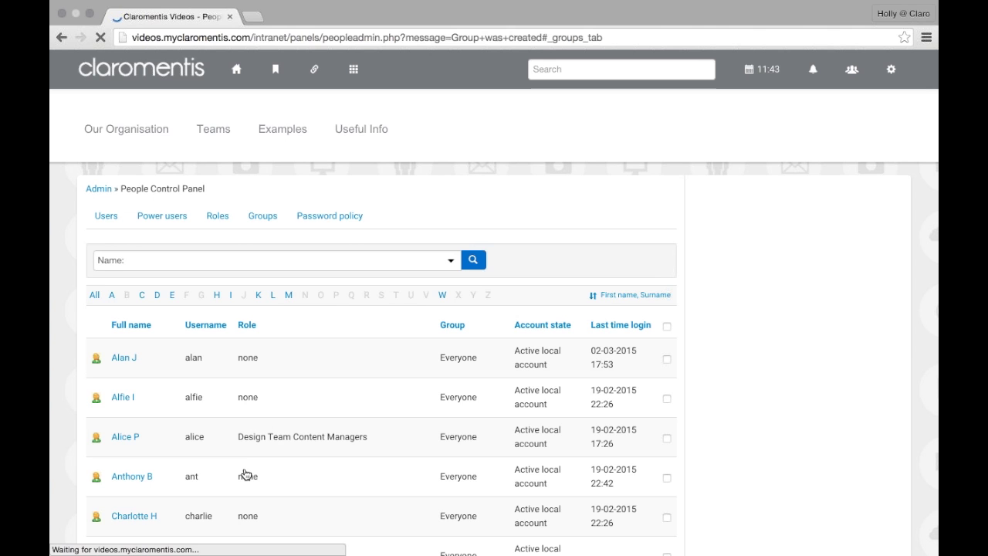
Check General Staff in the groups list and start another new group named "Technical Team Leaders"
scroll(272, 463, down, 6)
scroll(272, 463, down, 5)
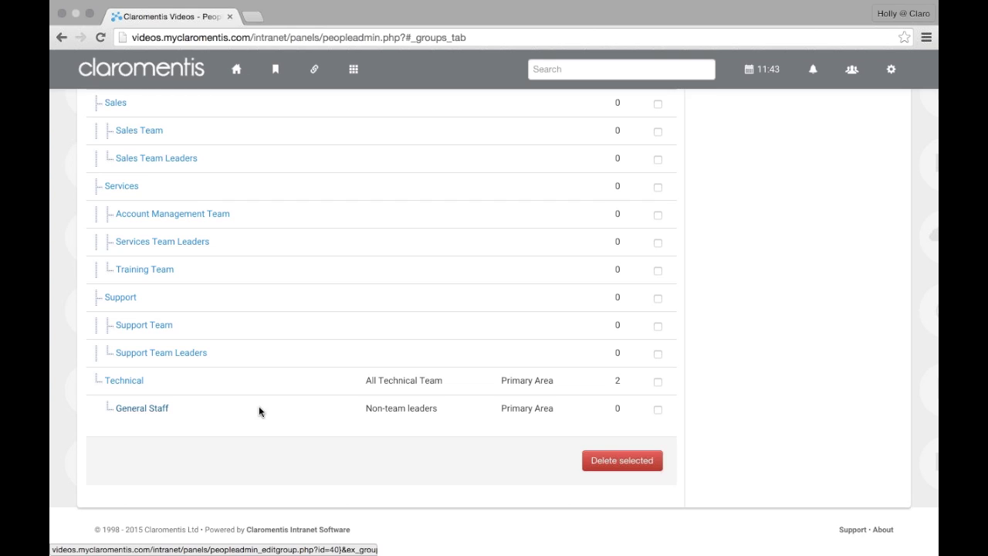
scroll(380, 415, up, 4)
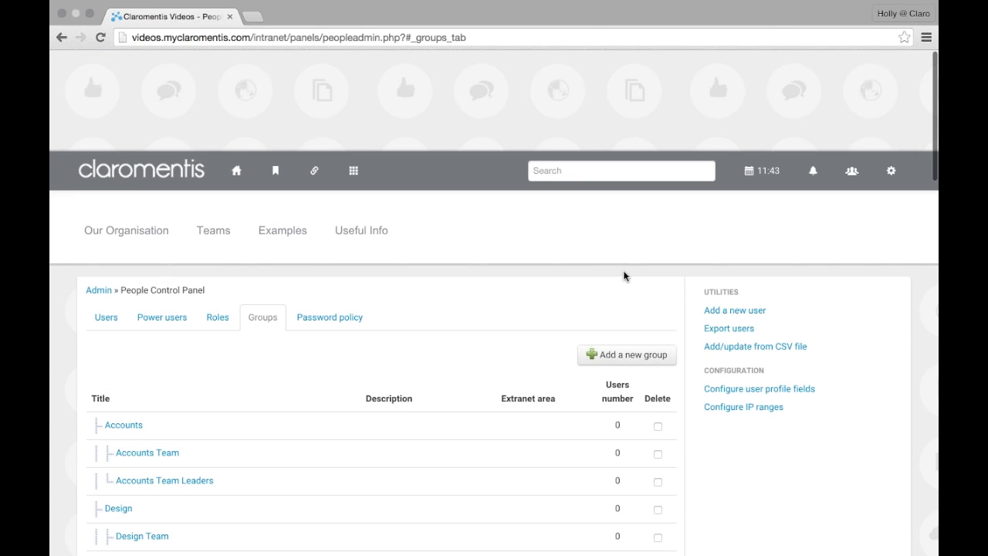
scroll(623, 270, down, 2)
click(622, 257)
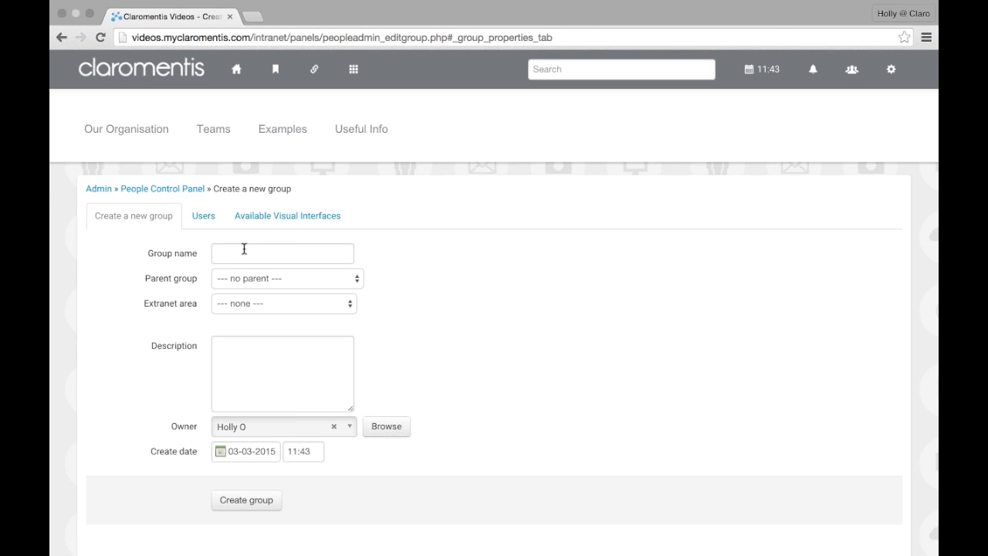
click(243, 250)
text(Techi)
key(BackSpace)
text(nical T)
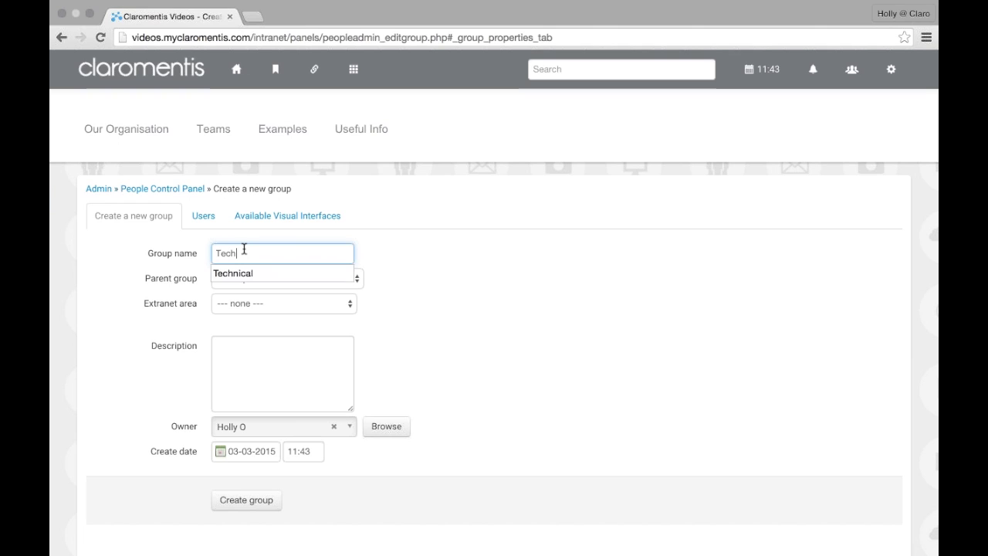
text(eam Leaders)
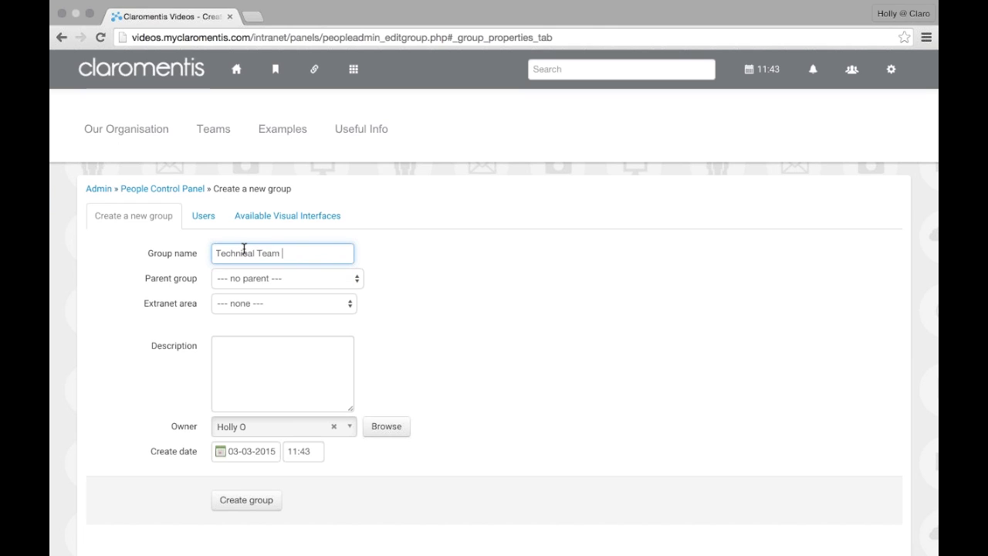
Place the Technical Team Leaders group under the Technical parent group and set its extranet area to Primary Area
click(257, 284)
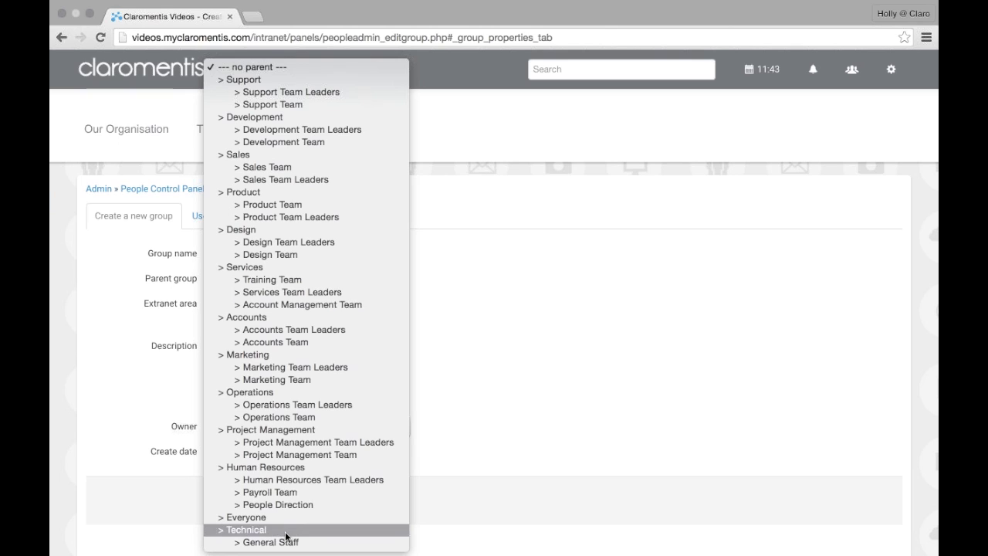
click(285, 532)
click(264, 309)
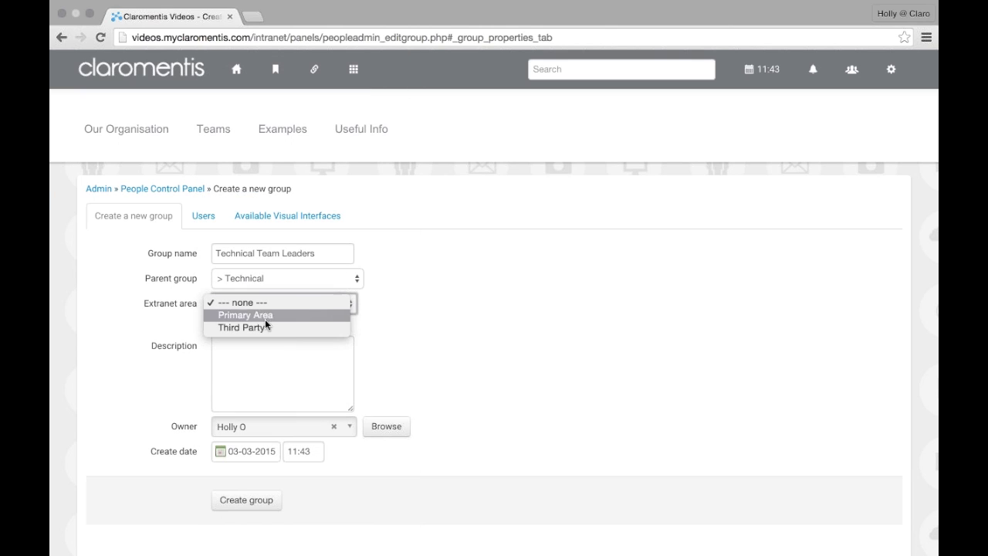
click(265, 317)
Enter the description "Technical team leads" for Technical Team Leaders and create the group
click(265, 383)
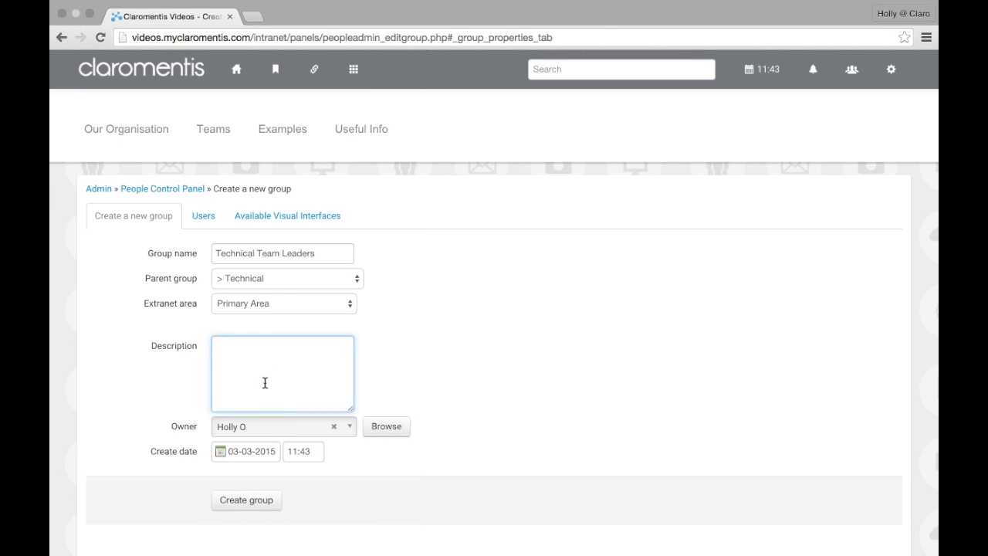
text(Technic)
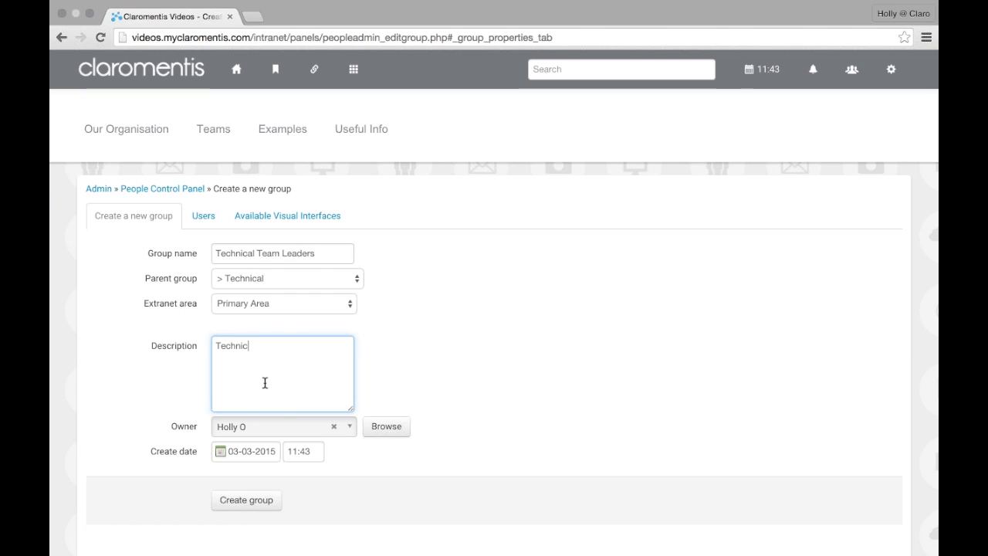
text(al team leads)
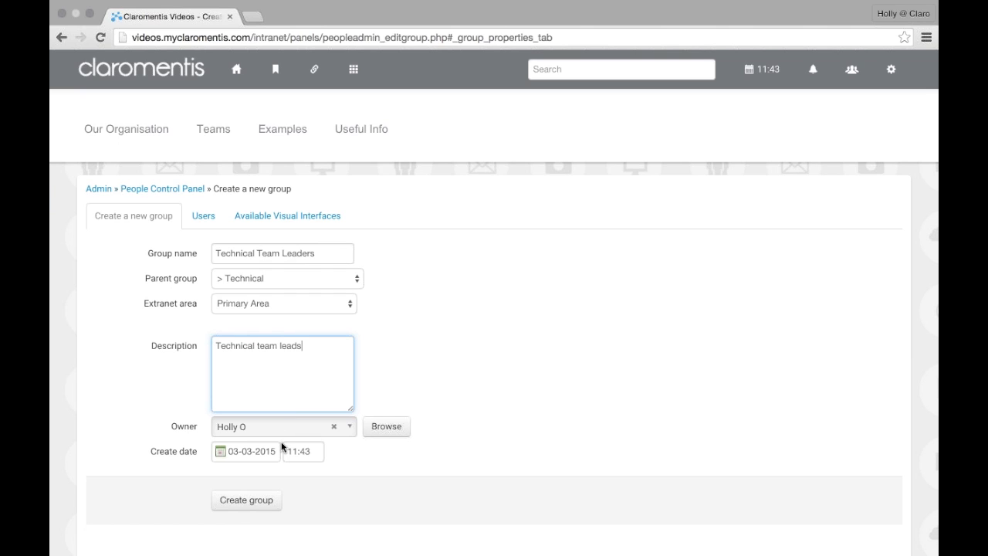
scroll(254, 423, down, 2)
click(254, 421)
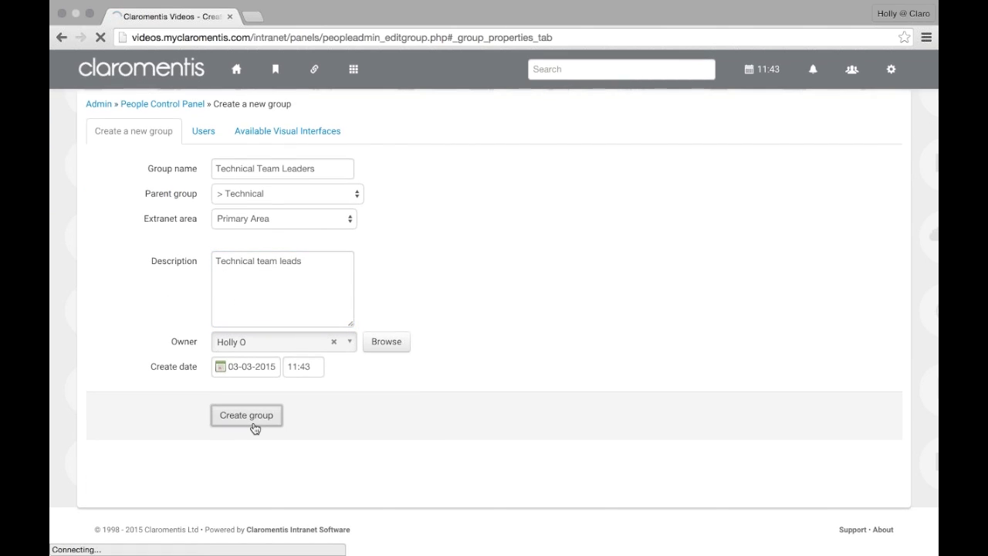
Rename the General Staff group under Technical to "Technical General Staff" and apply the change
scroll(254, 425, down, 20)
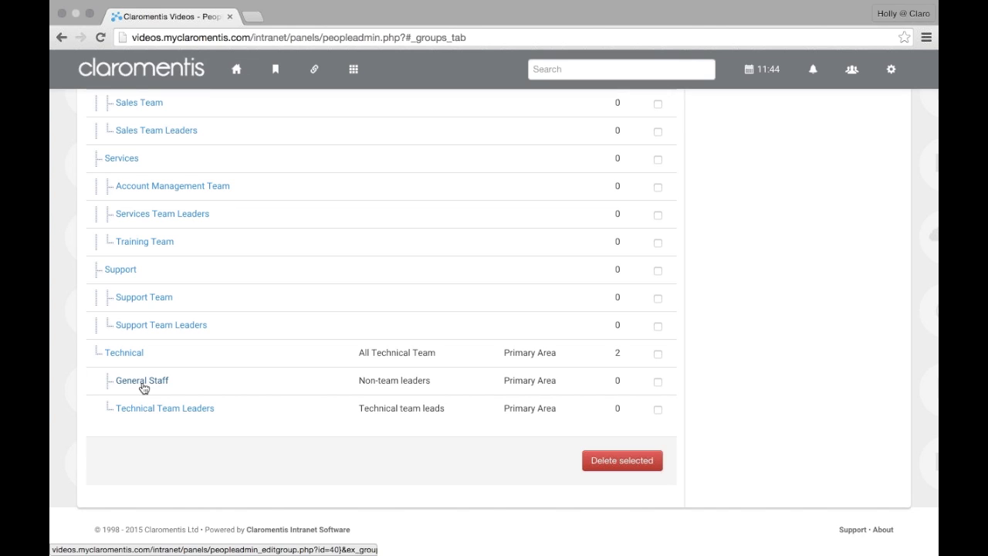
click(142, 384)
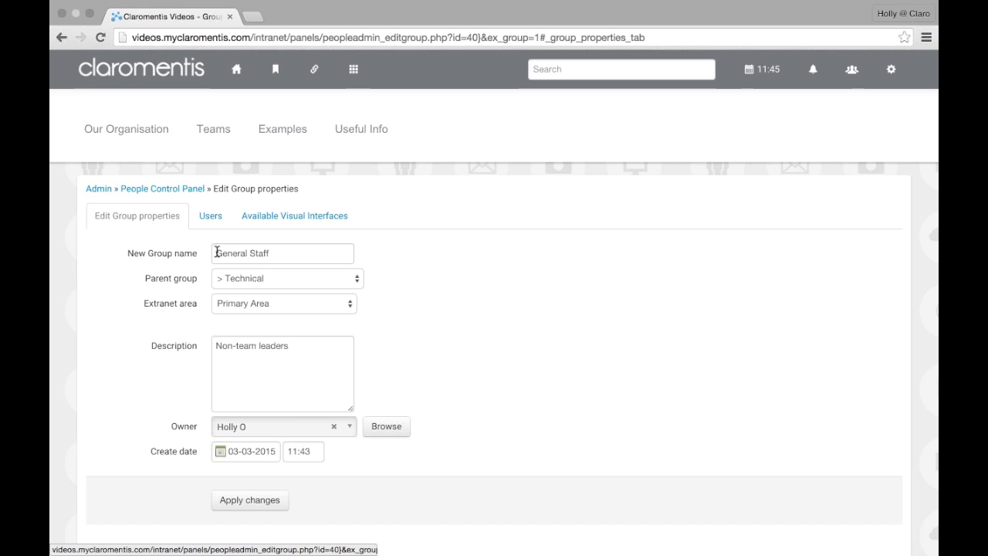
click(217, 253)
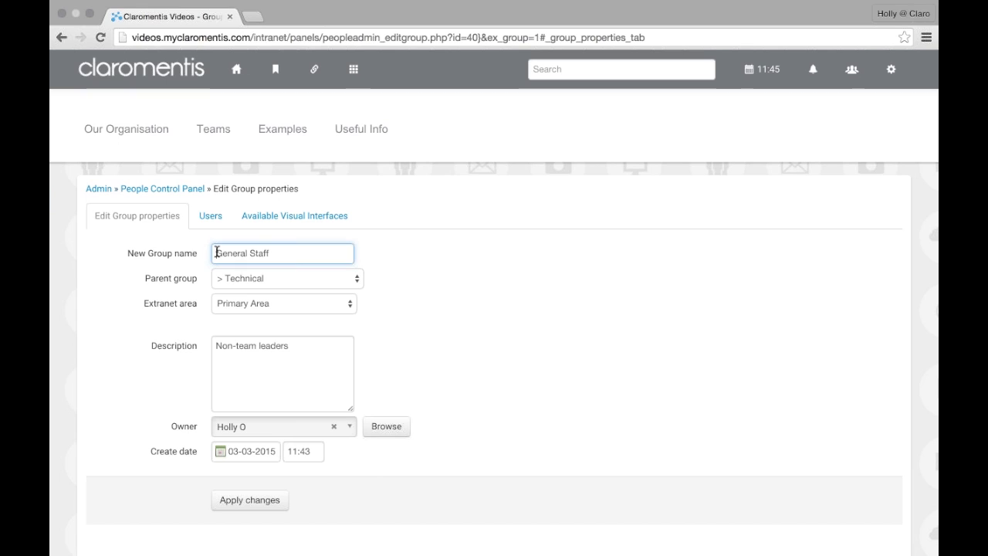
text(Technical)
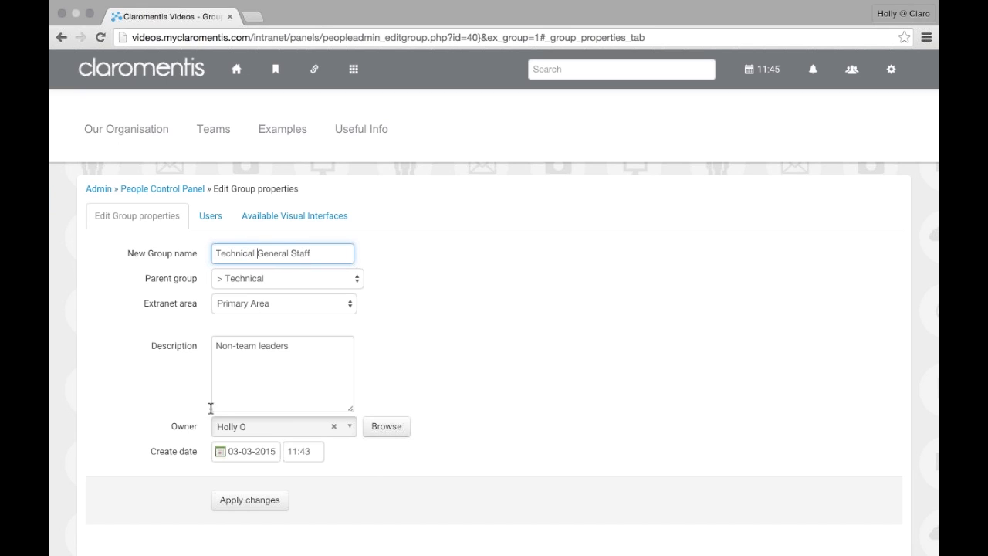
click(244, 508)
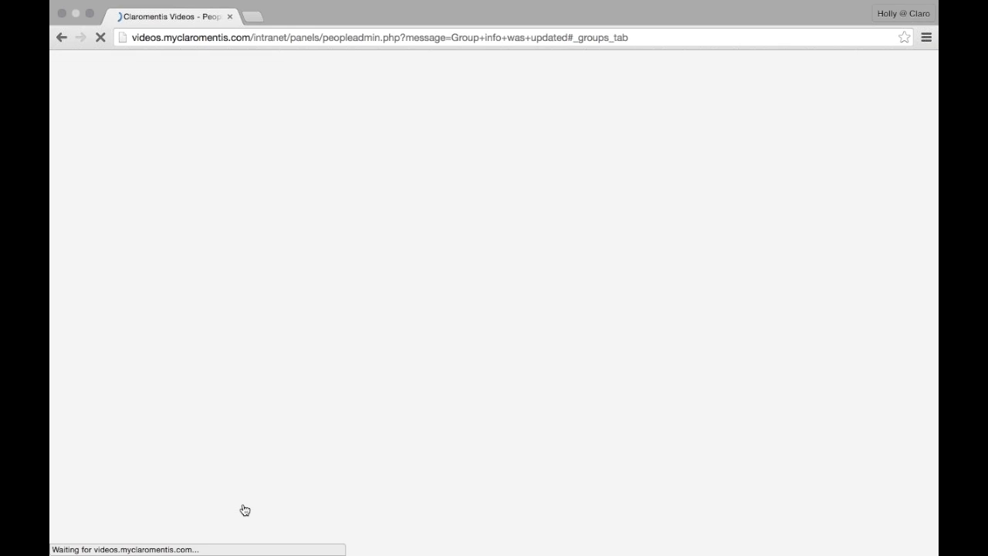
Review the groups and roles lists, and open the user assignment of the Accounts group
scroll(244, 508, down, 3)
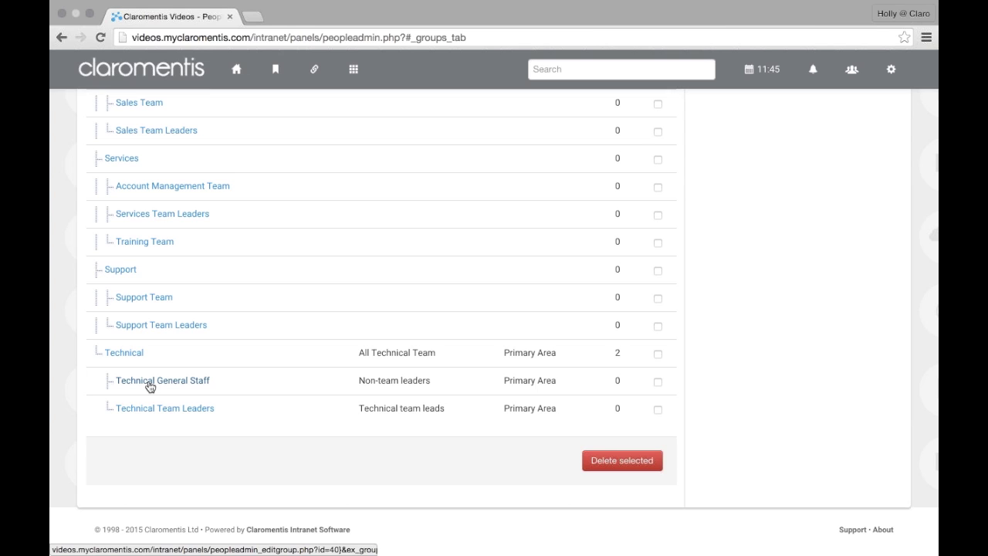
scroll(182, 472, up, 4)
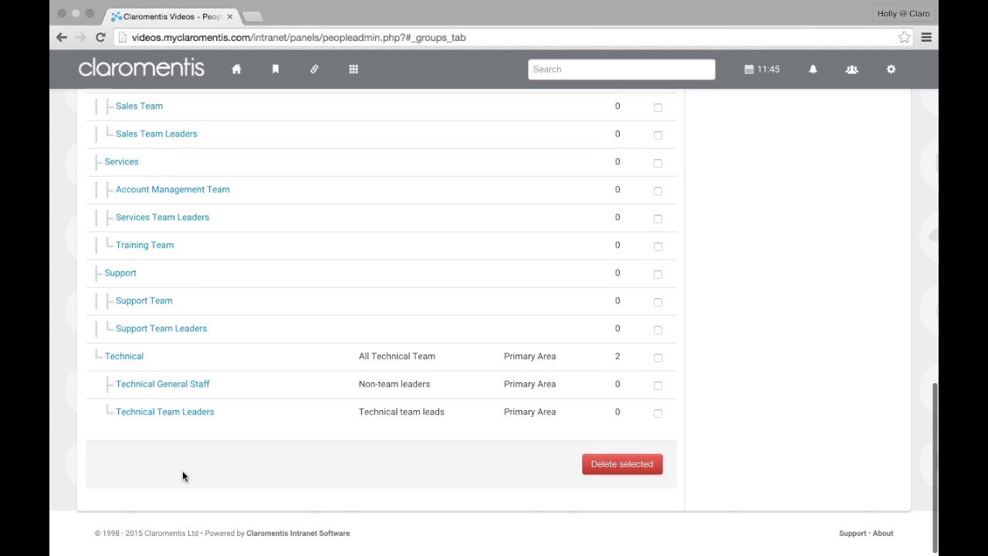
scroll(182, 472, up, 9)
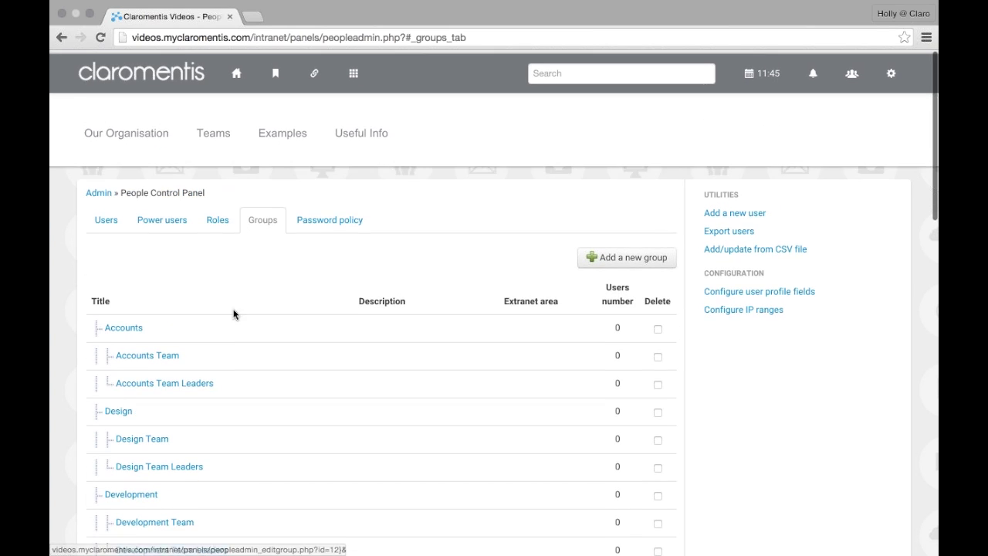
click(222, 222)
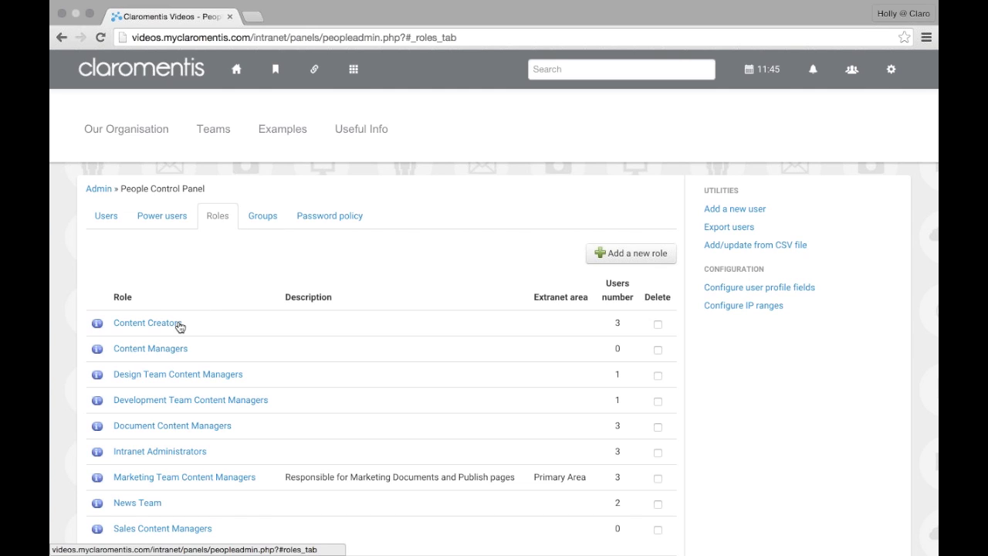
click(262, 219)
click(119, 330)
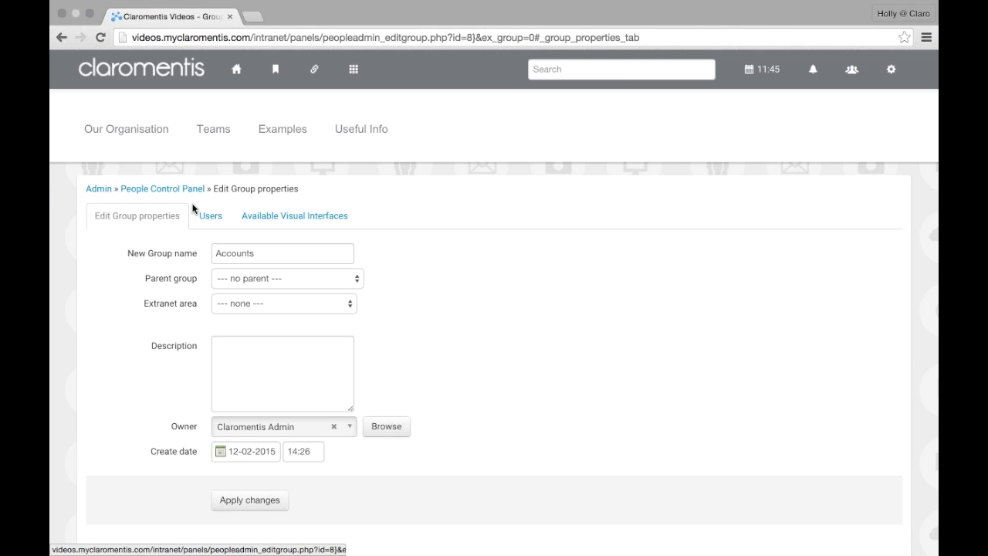
click(206, 215)
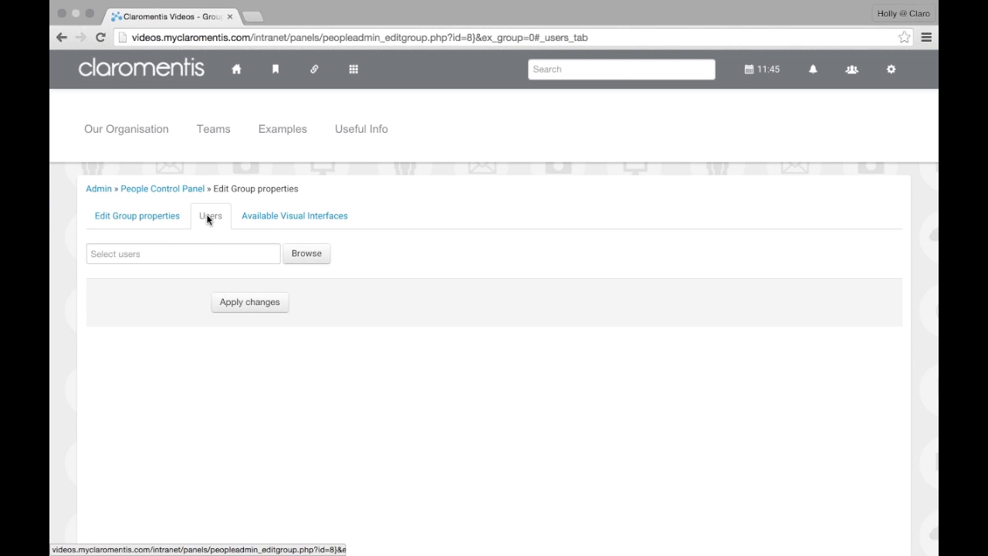
Open the first user in the People Control Panel's user list and add the Content Managers role
click(146, 190)
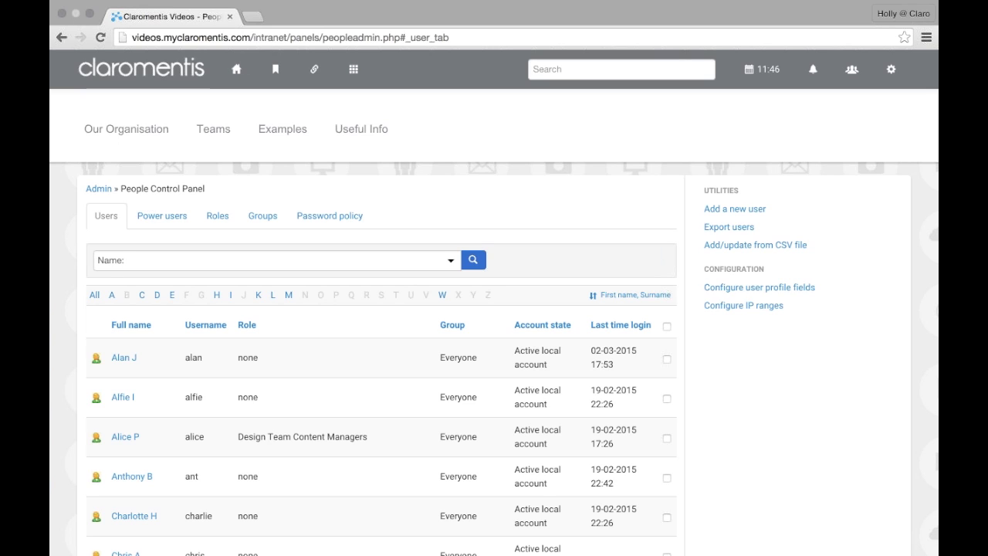
scroll(102, 286, down, 1)
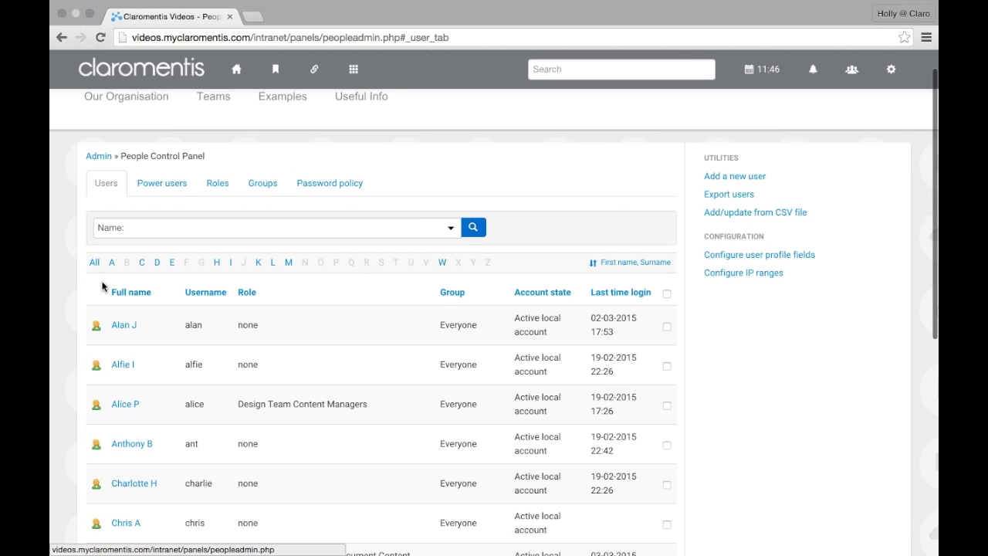
click(120, 331)
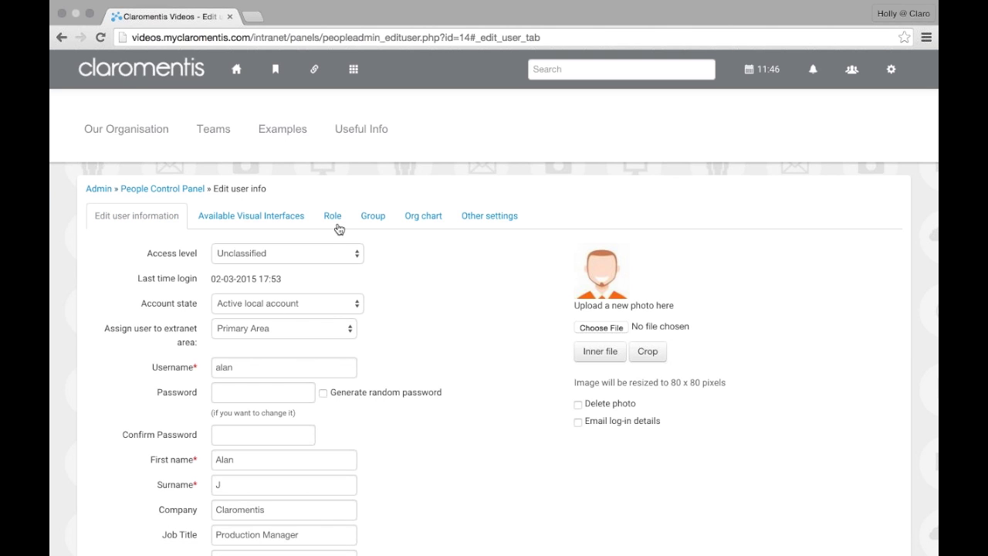
click(337, 224)
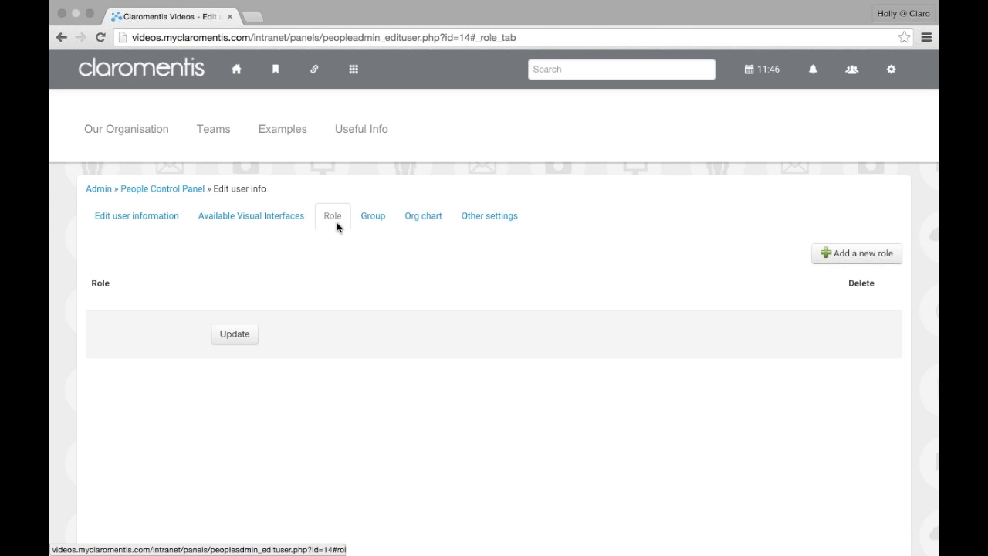
click(369, 223)
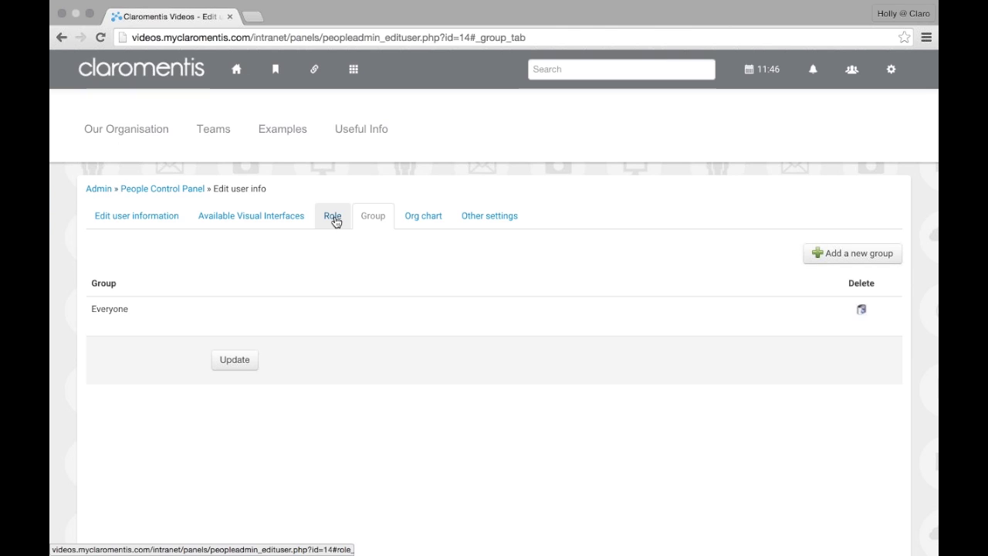
click(337, 222)
click(861, 254)
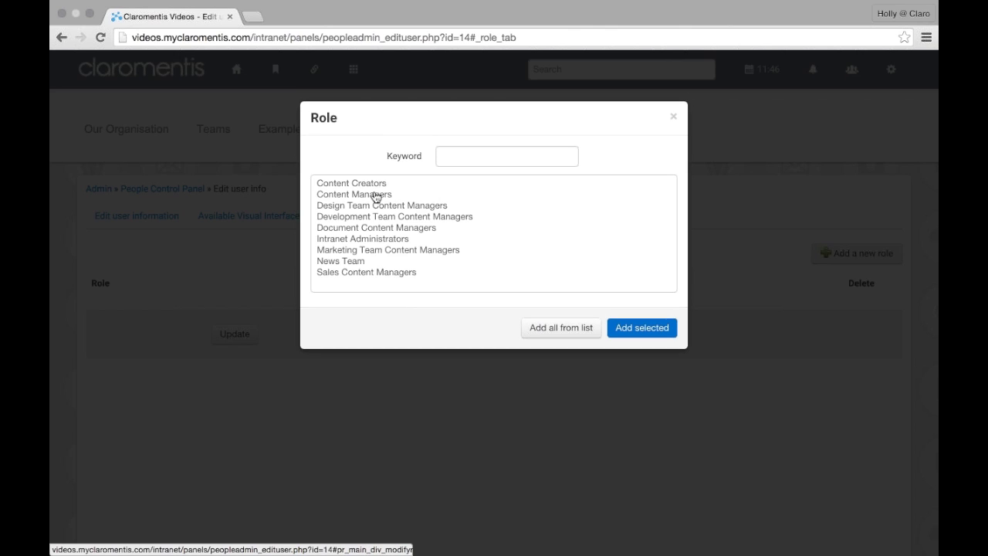
click(377, 194)
click(621, 327)
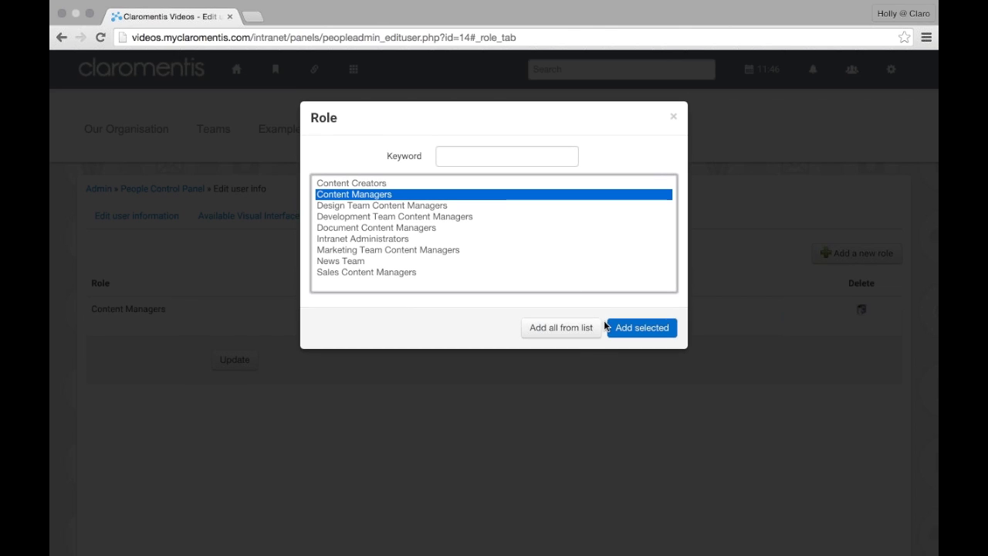
click(674, 117)
Add the user to the Accounts Team group and update the user's information
click(375, 216)
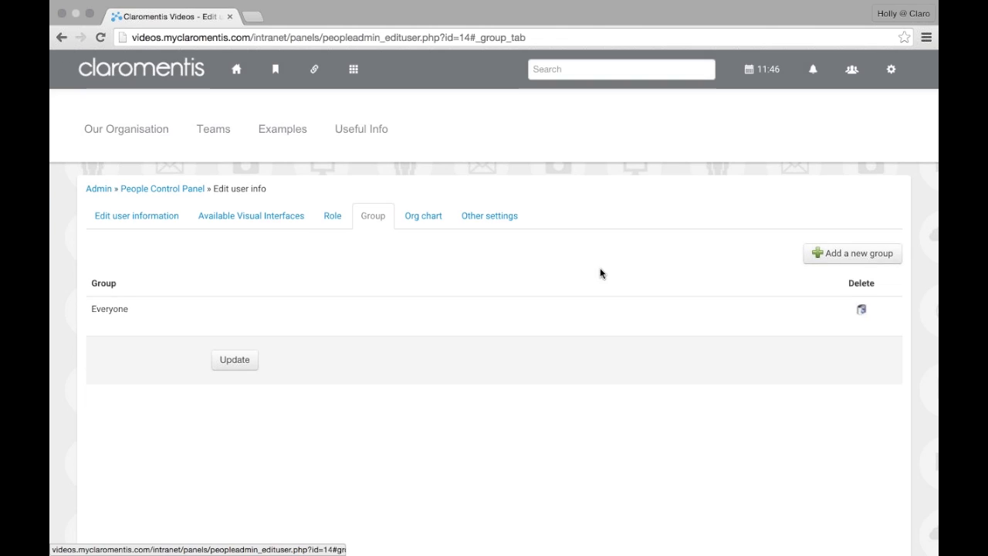
click(826, 254)
click(384, 233)
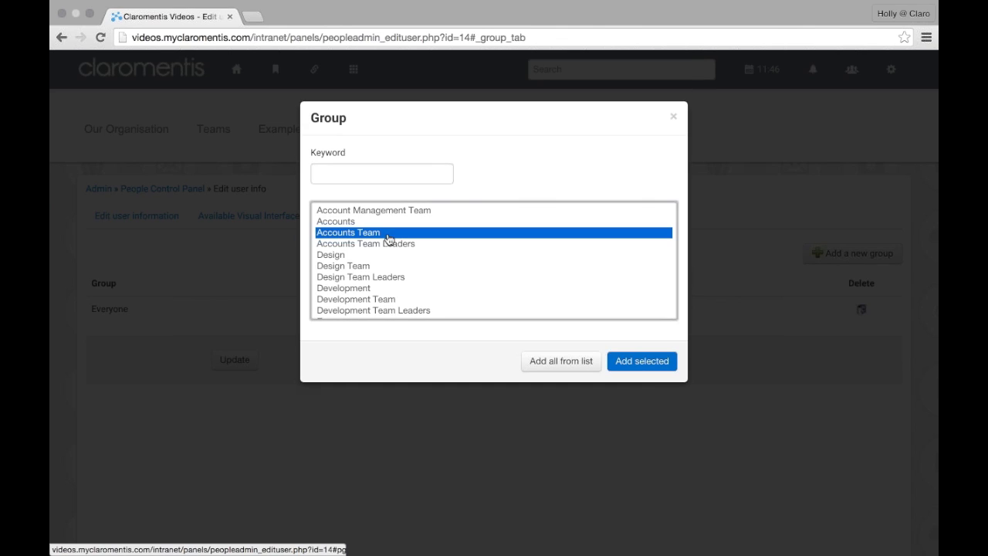
click(623, 360)
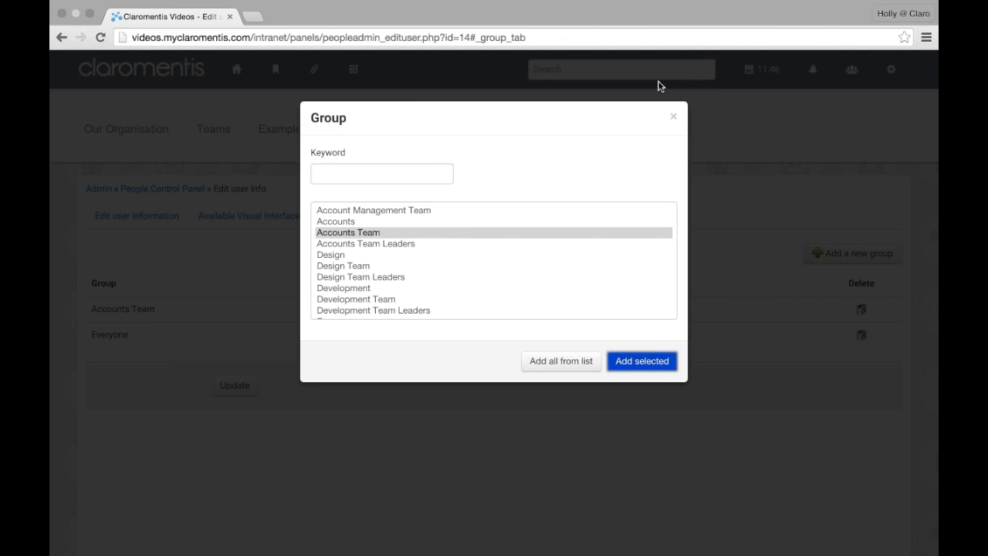
click(670, 118)
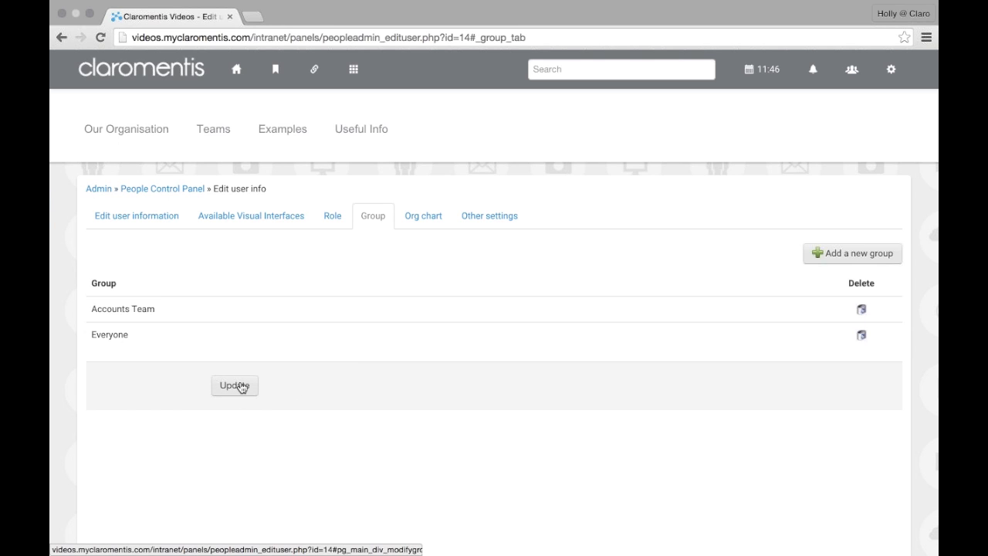
click(242, 387)
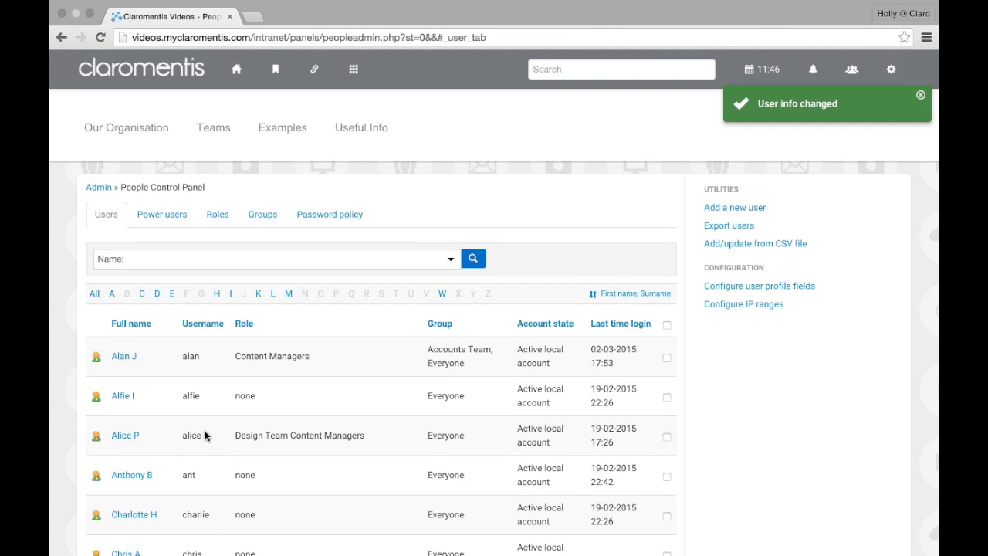
Open the user export panel from the People Control Panel and examine the selectable export fields
scroll(206, 436, down, 1)
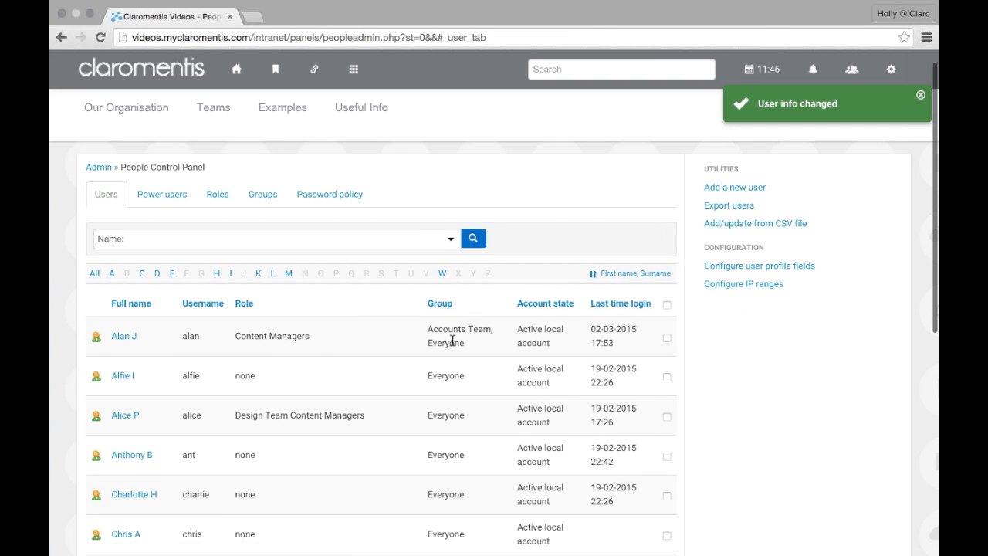
scroll(389, 349, down, 2)
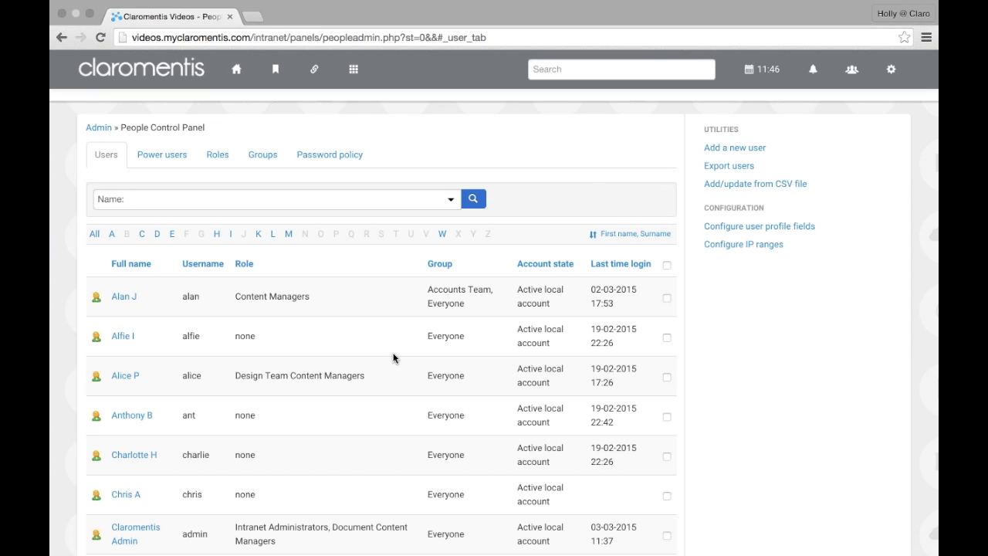
click(722, 170)
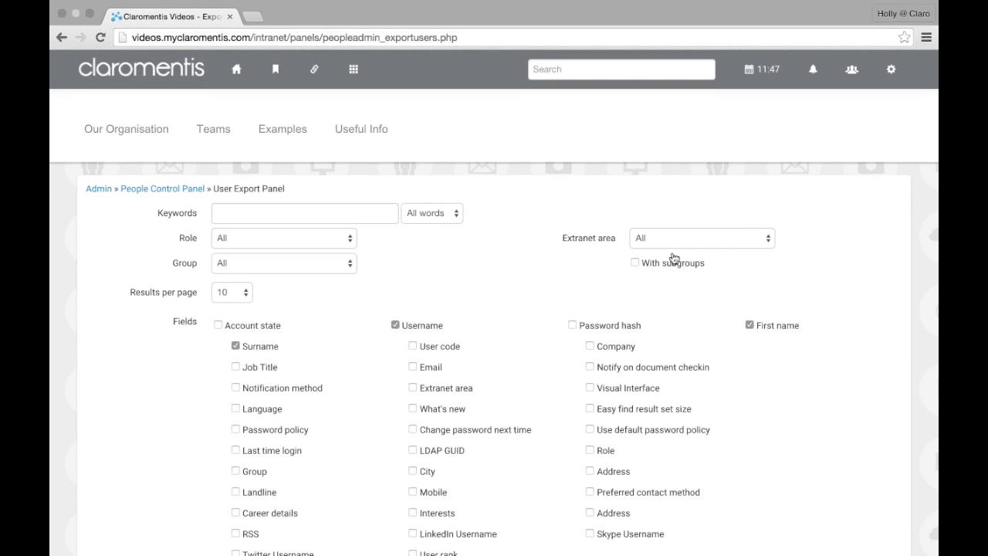
scroll(569, 314, down, 2)
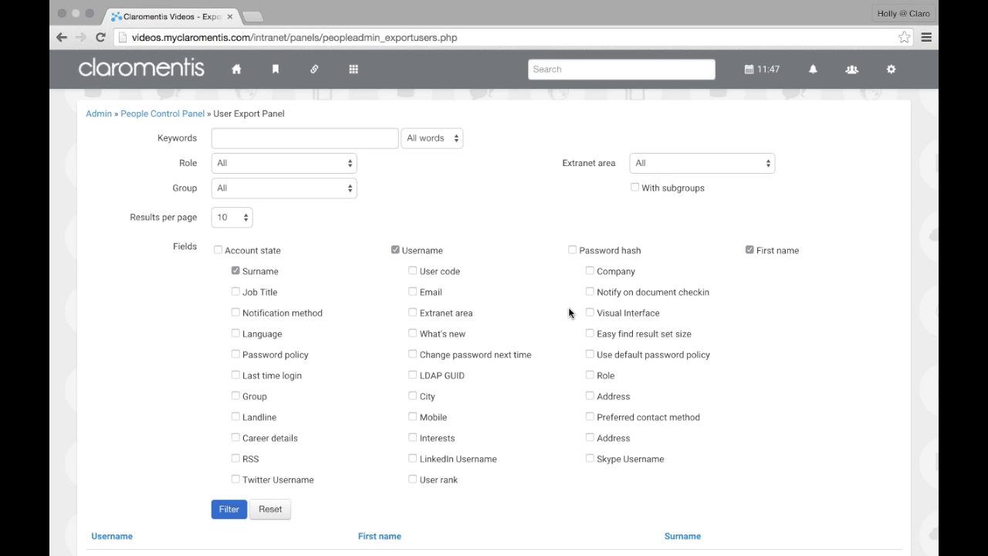
scroll(569, 313, down, 1)
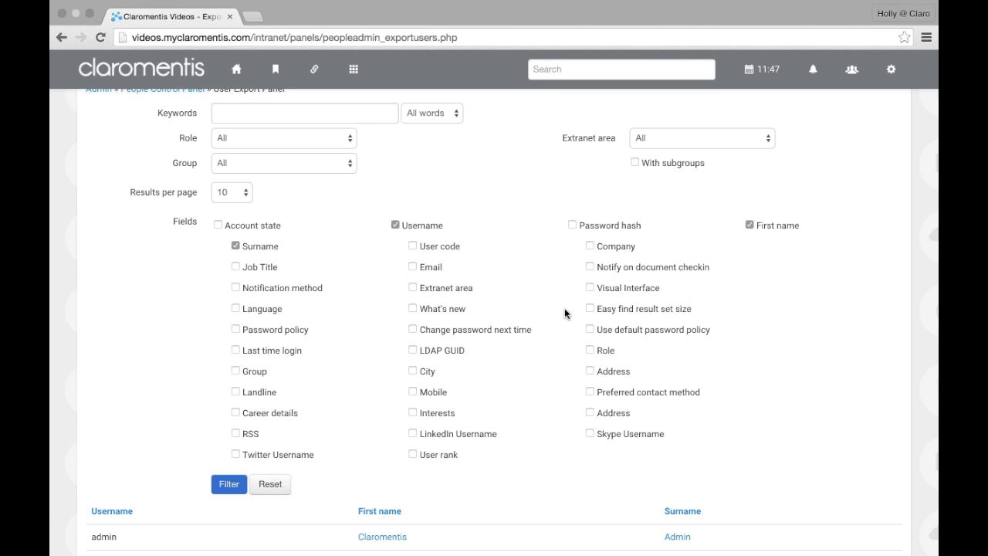
scroll(564, 308, down, 1)
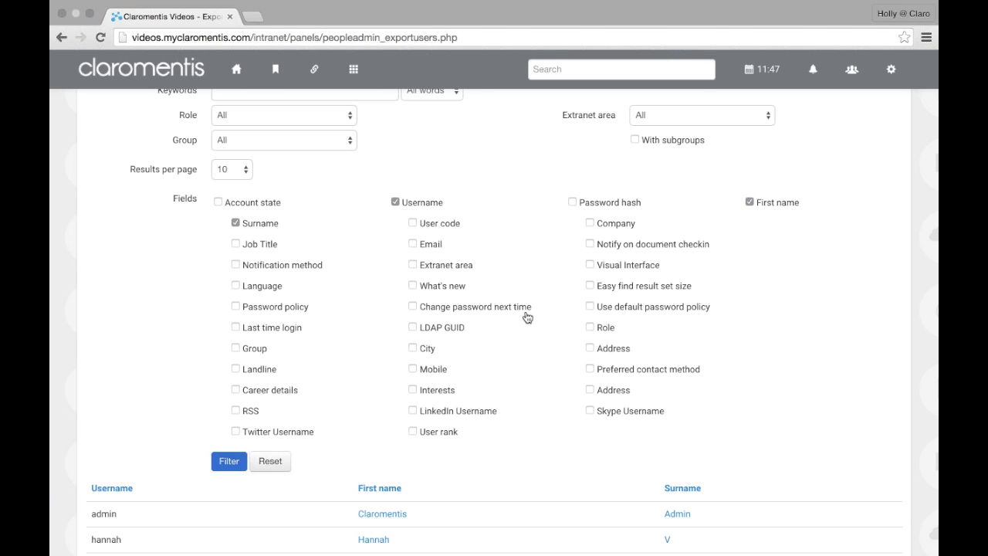
scroll(517, 320, down, 1)
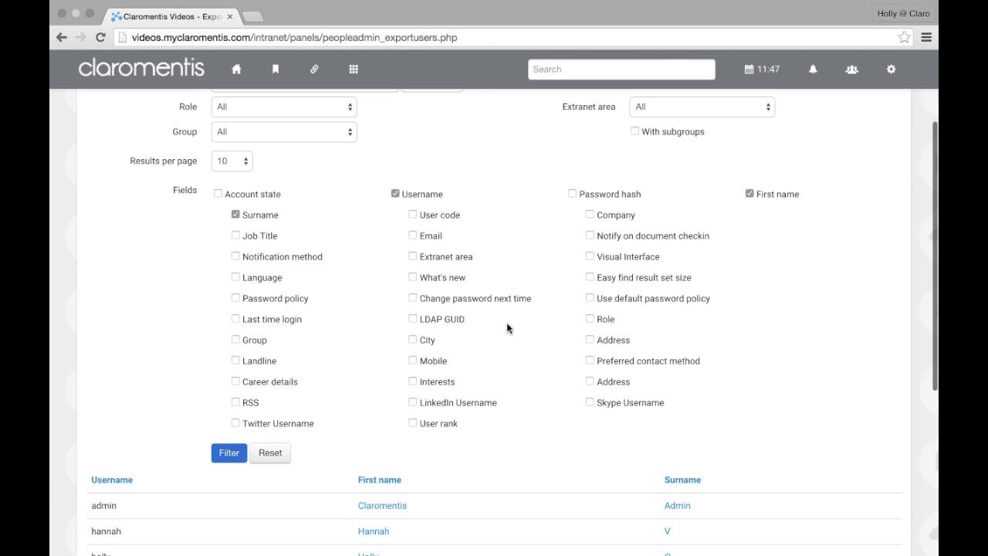
Include the Email, Group and Role fields in the user export, apply the filter and review the resulting table
click(423, 239)
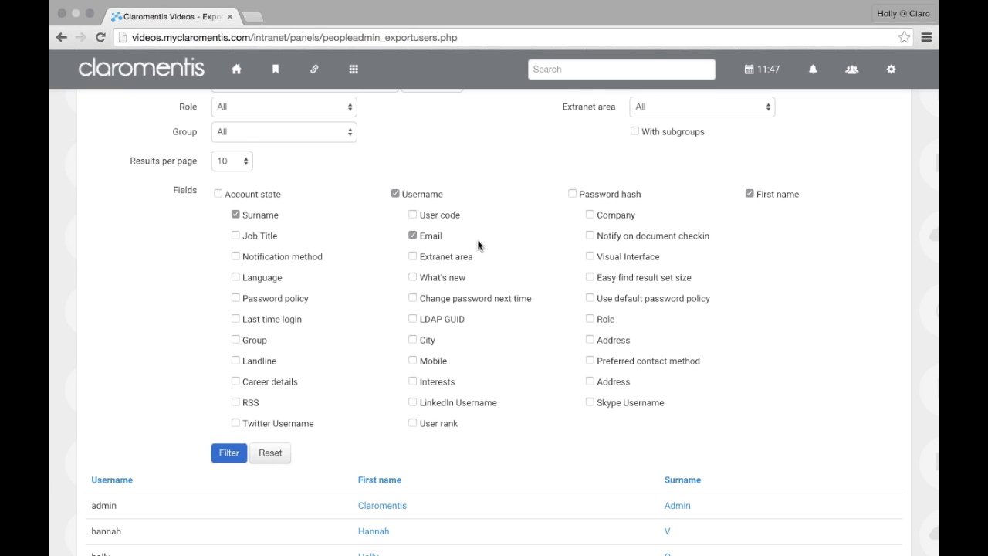
scroll(477, 243, down, 1)
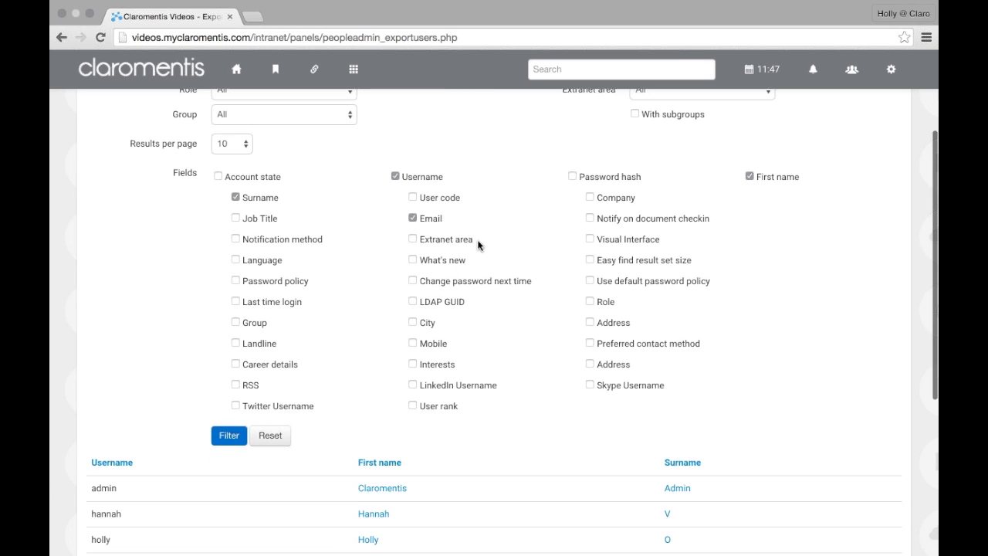
click(250, 329)
click(610, 304)
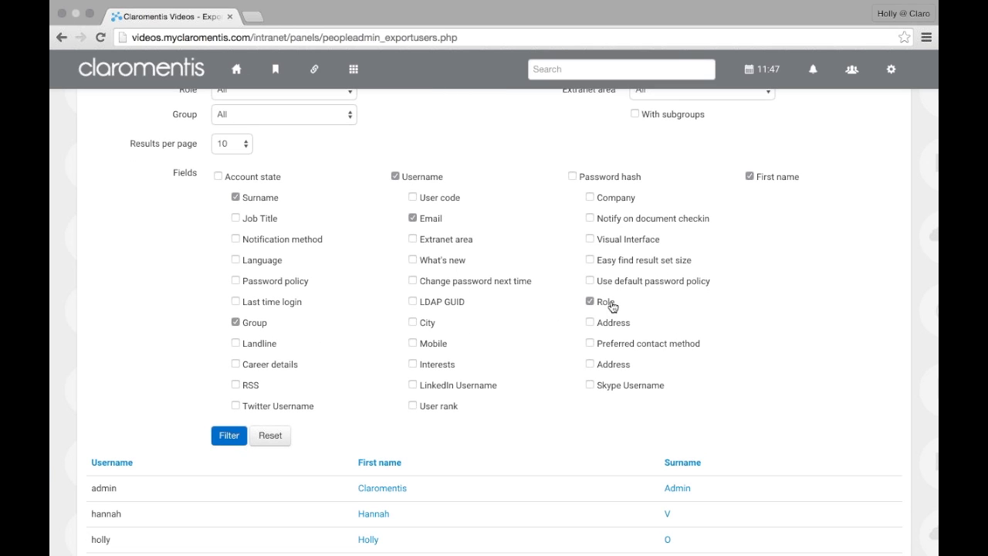
click(229, 435)
click(229, 437)
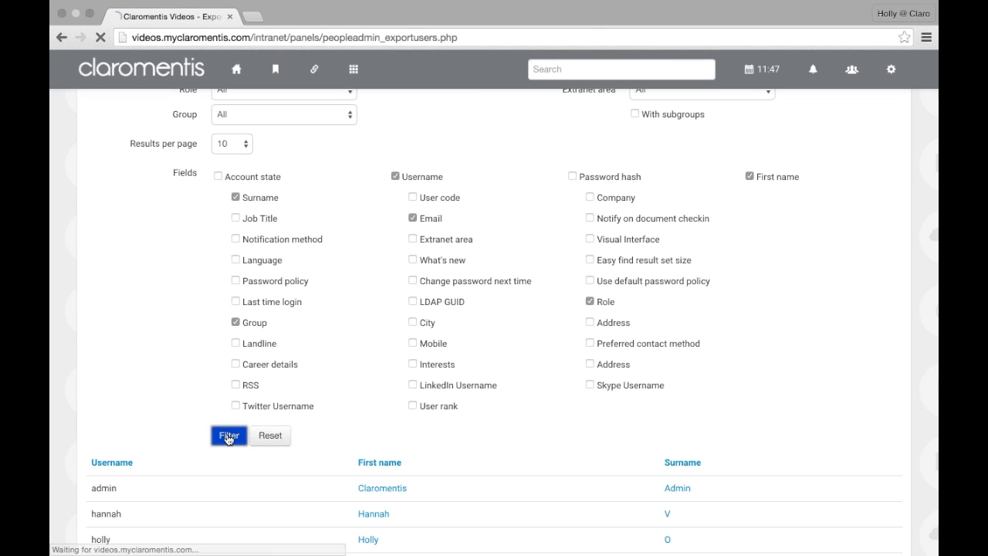
scroll(229, 439, down, 4)
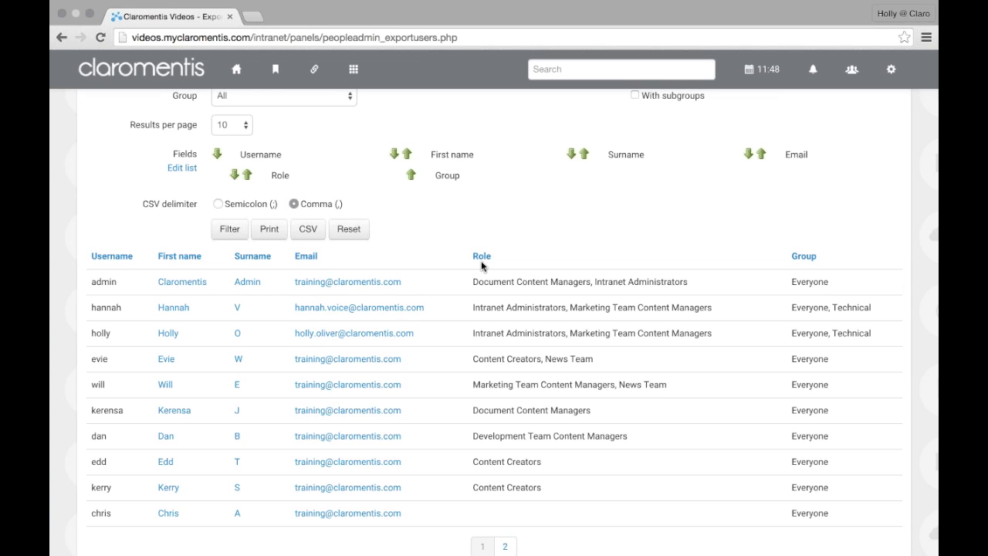
scroll(583, 296, up, 3)
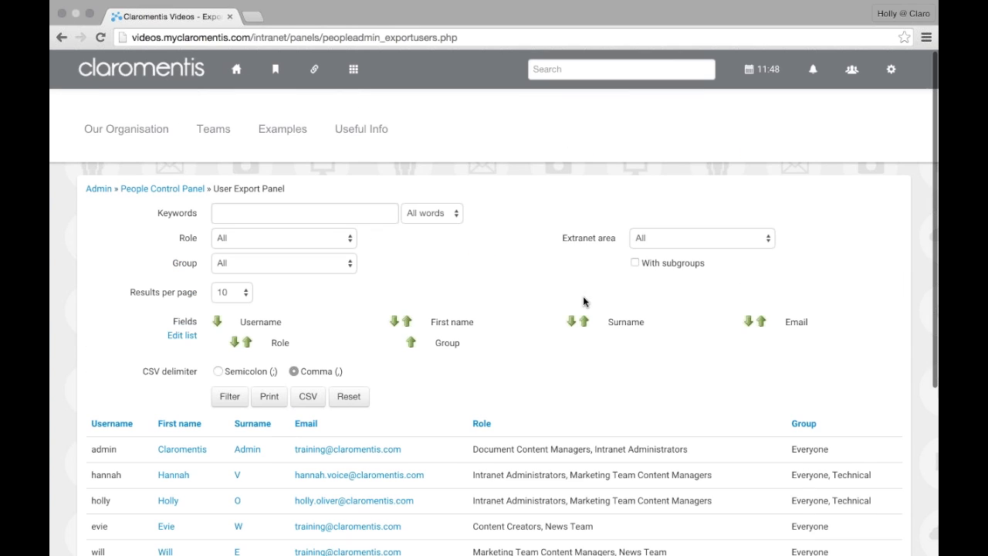
Return to the People Control Panel and compare the users, roles and groups lists
click(176, 190)
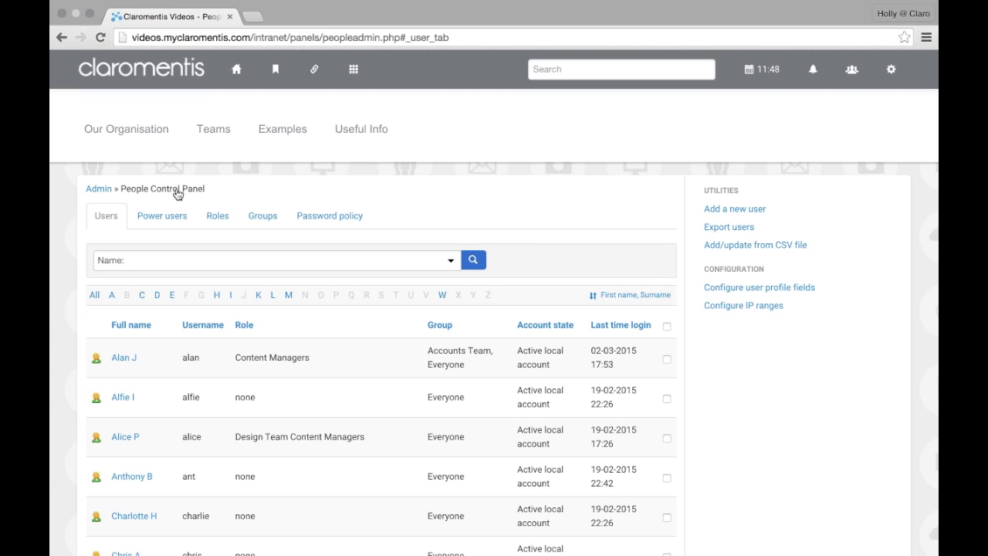
click(221, 218)
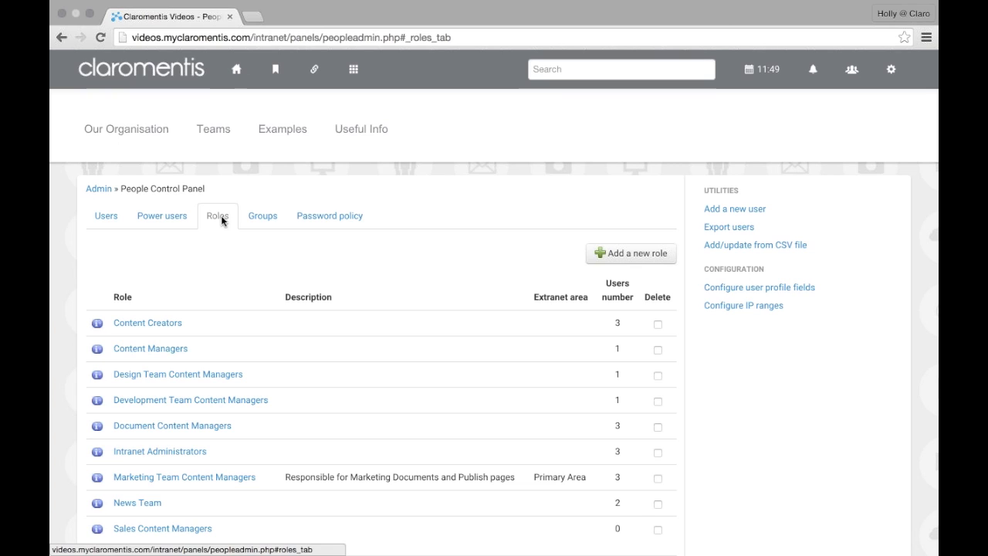
click(107, 215)
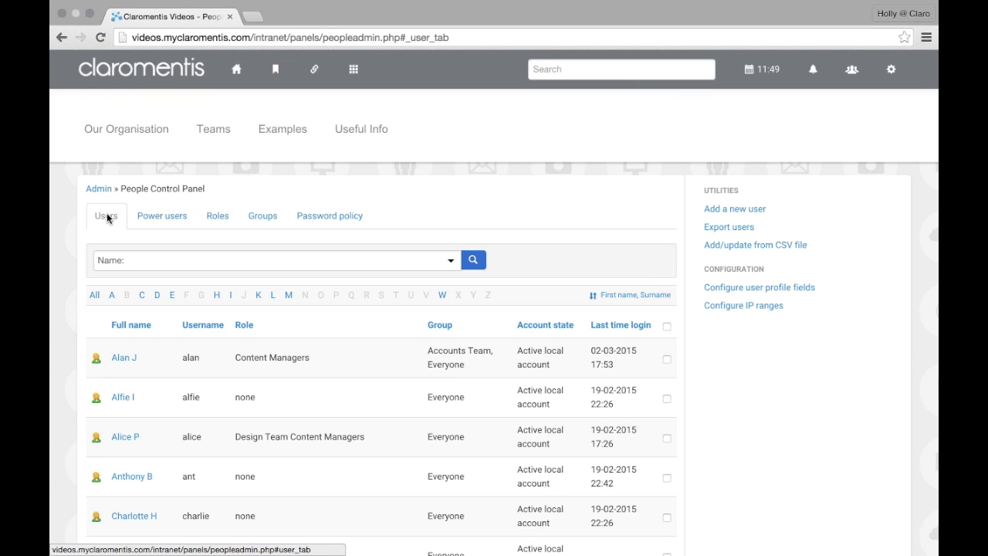
click(233, 228)
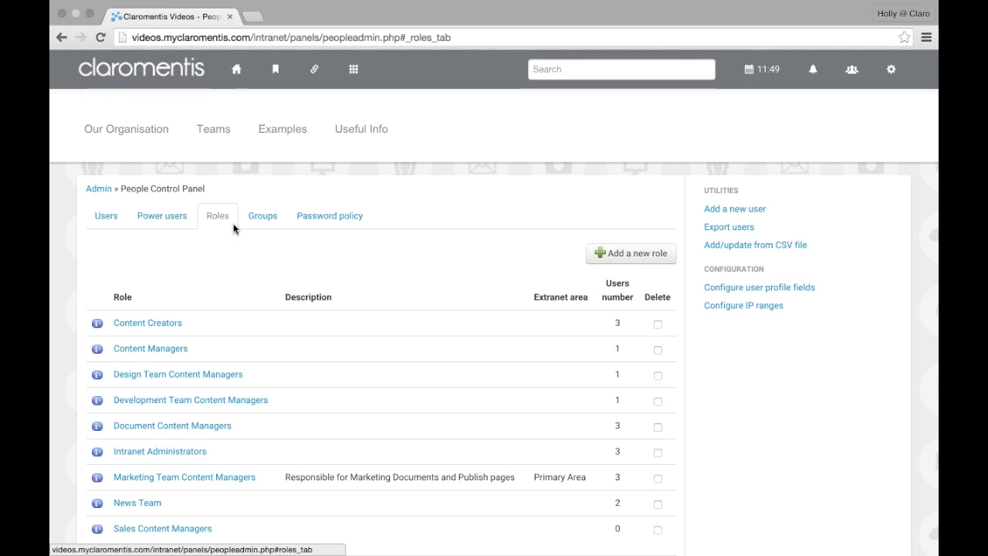
click(259, 229)
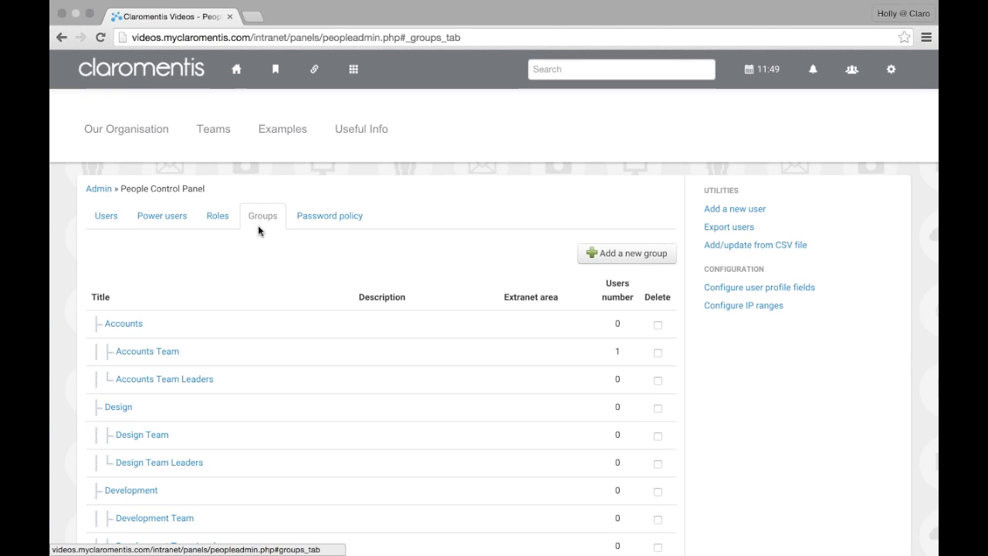
click(224, 218)
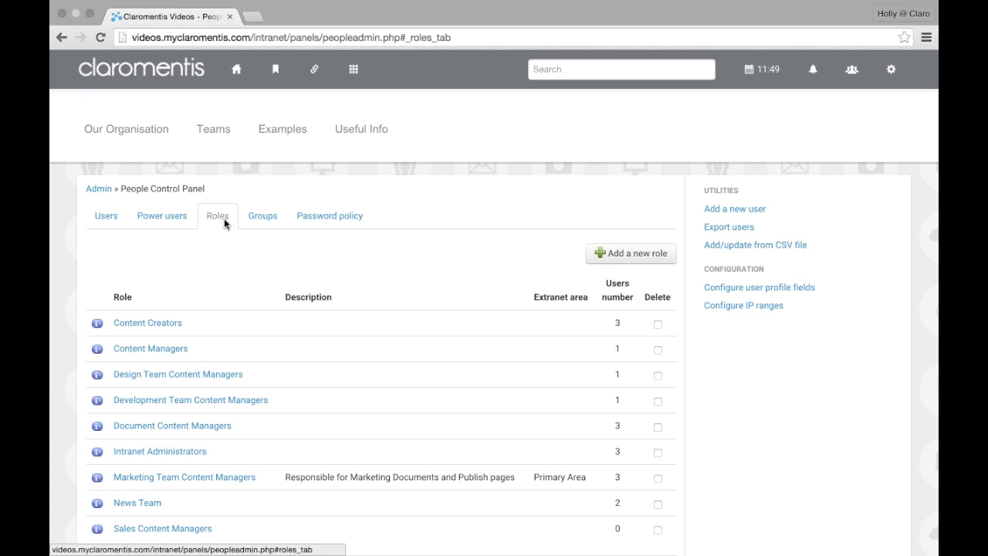
Open the Admin page and browse the available administration applications
click(354, 71)
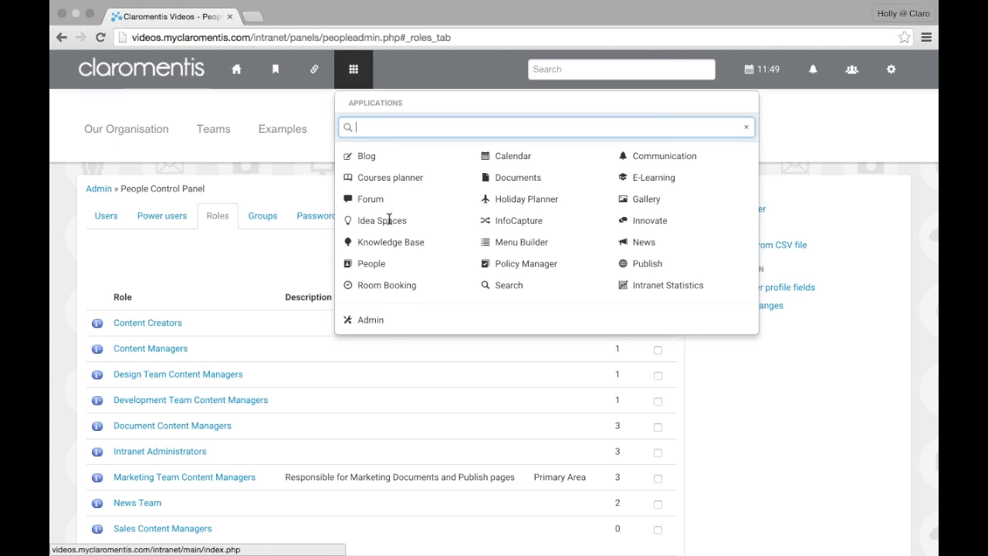
click(391, 327)
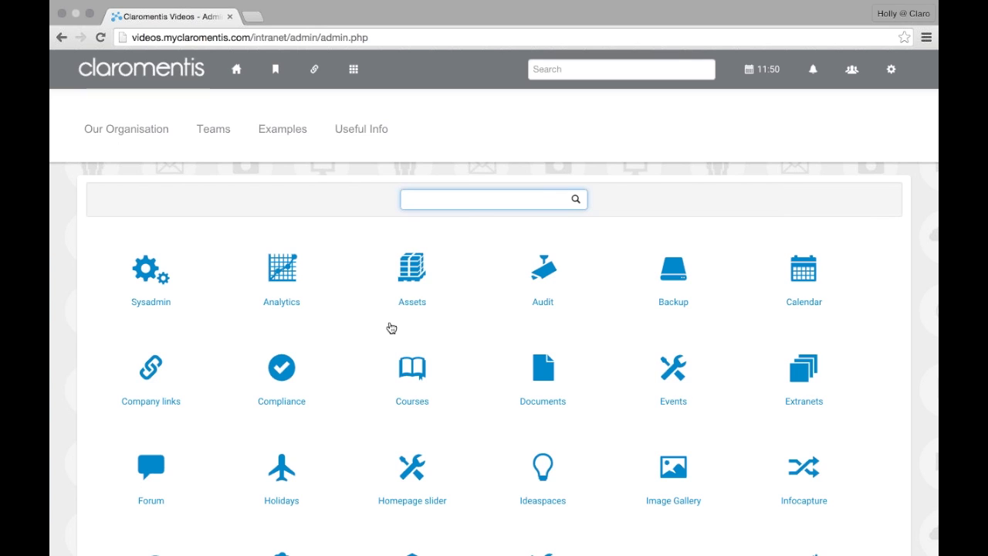
scroll(391, 328, down, 1)
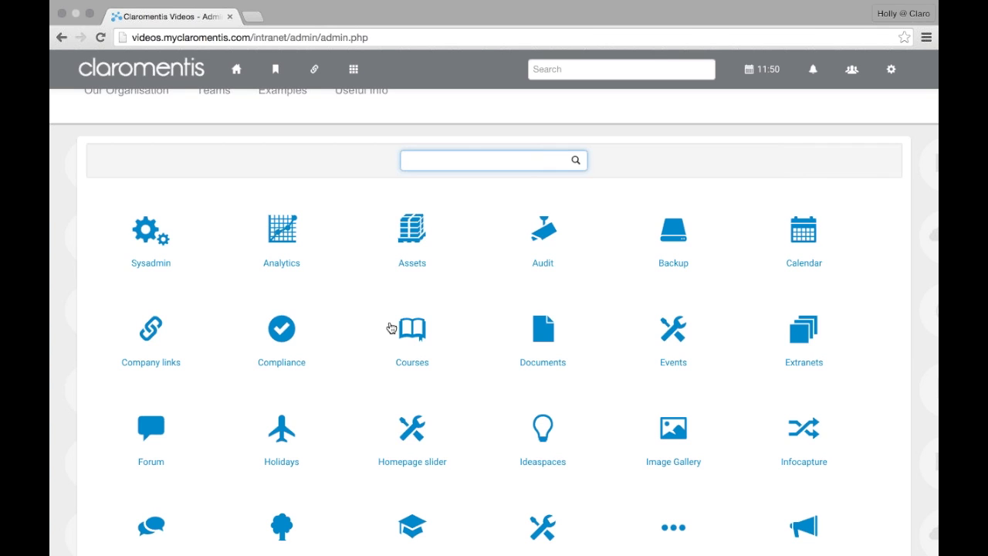
scroll(391, 327, down, 4)
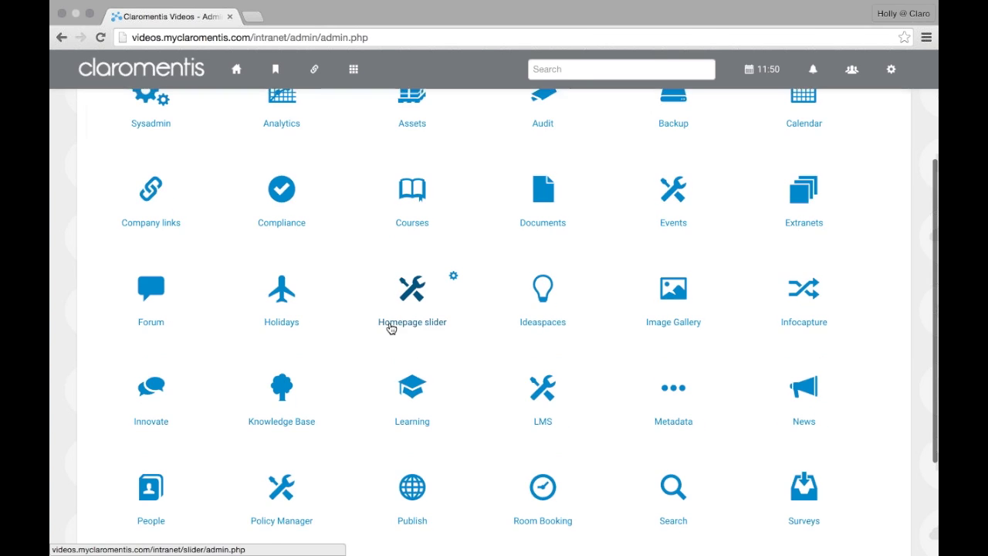
Open the News administration's channel and template settings and add a news channel named "technical team news"
click(808, 397)
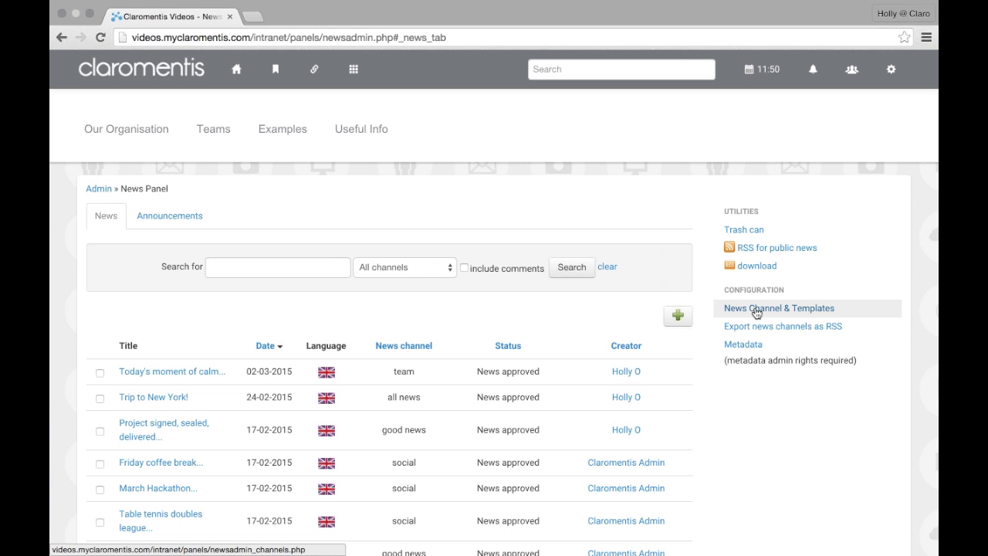
click(755, 312)
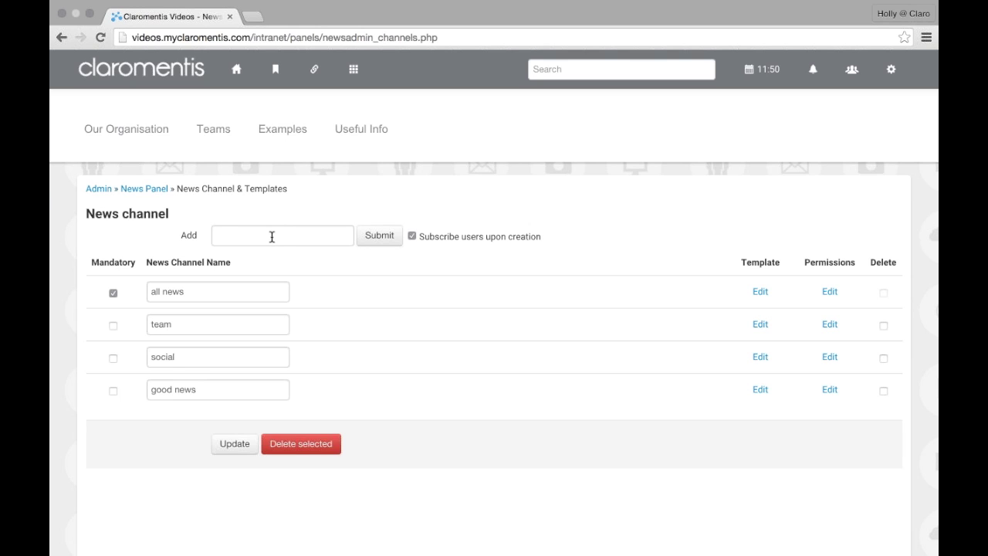
click(271, 237)
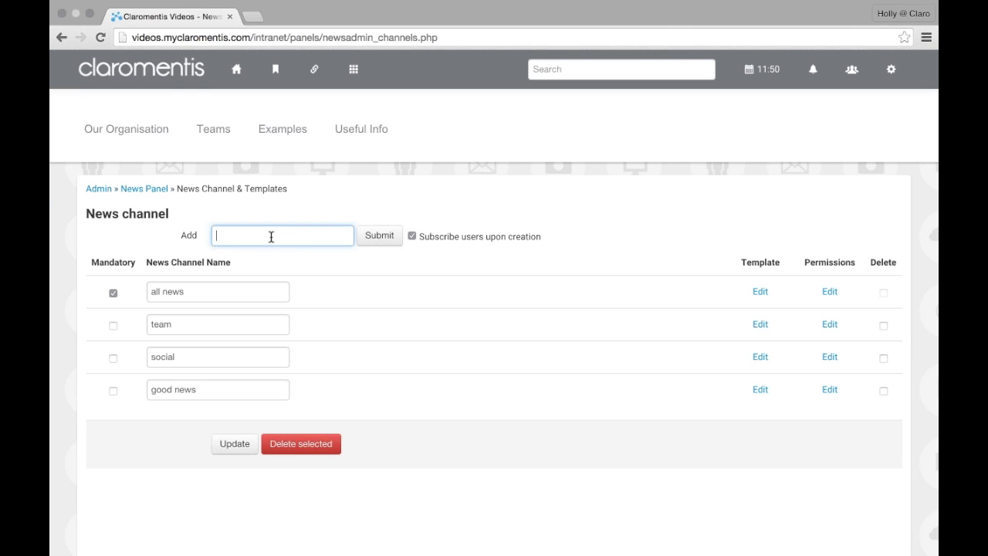
text(tecnica)
key(BackSpace)
key(BackSpace)
key(BackSpace)
key(BackSpace)
text(hnical team news)
click(386, 245)
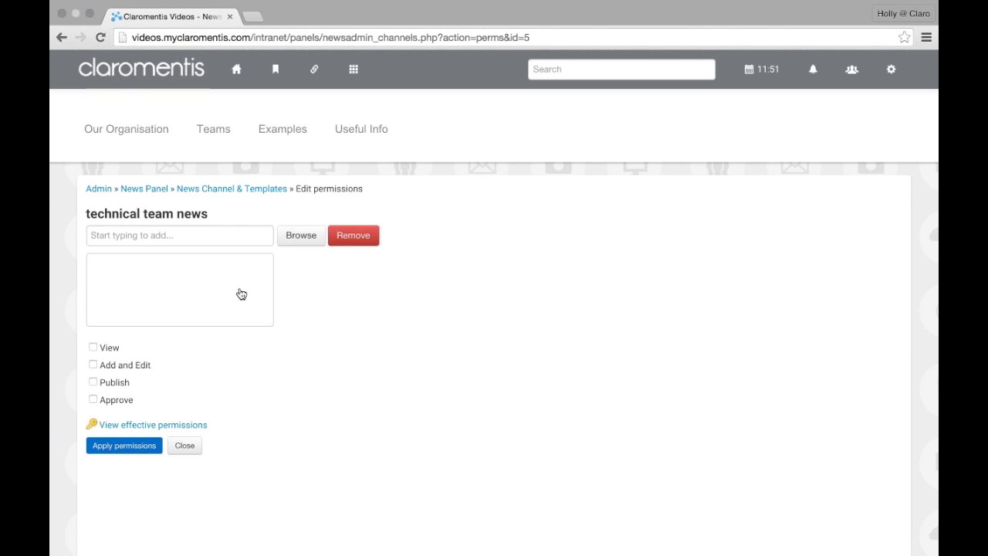
Add the Intranet Administrators role to the channel's permissions and grant it View, Add and Edit, Publish and Approve rights
click(223, 235)
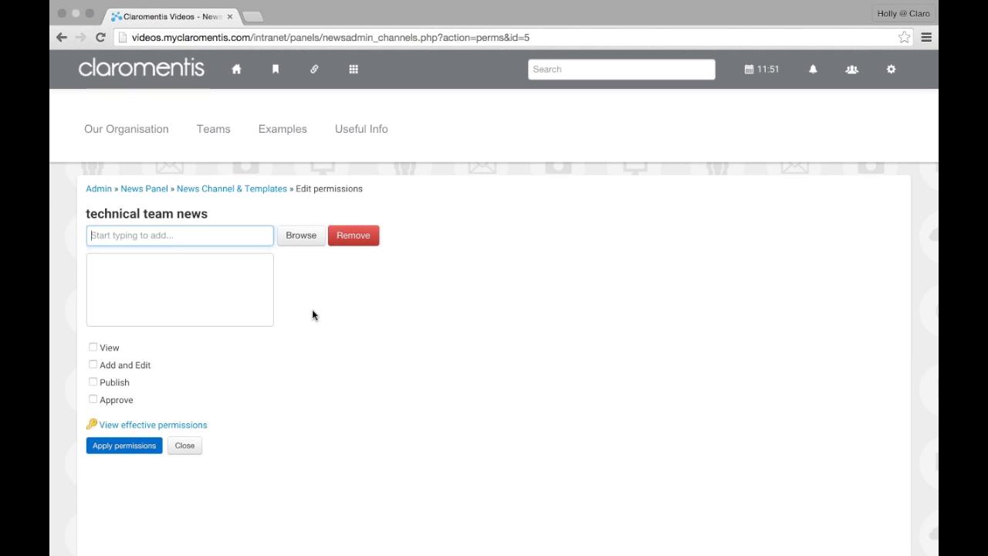
text(in)
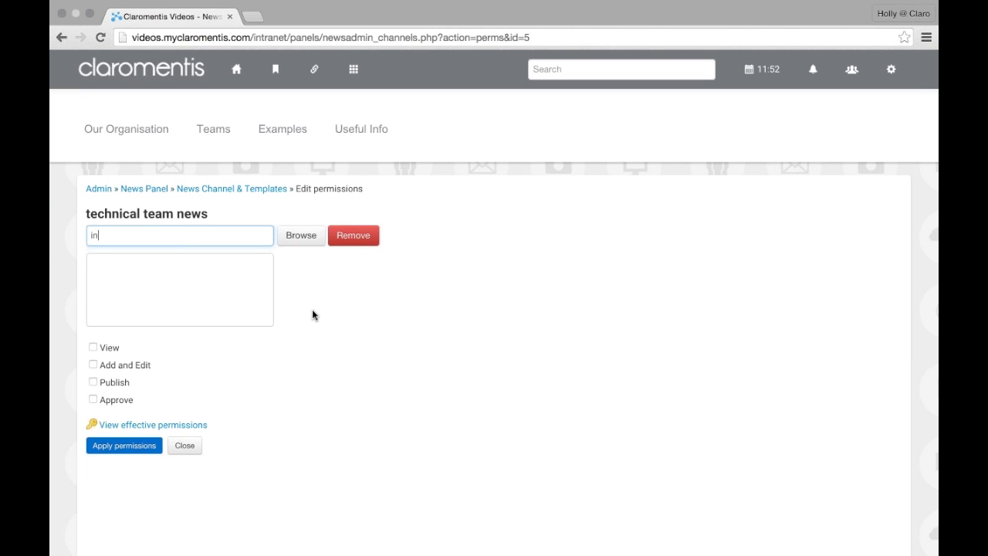
text(ter)
key(BackSpace)
key(BackSpace)
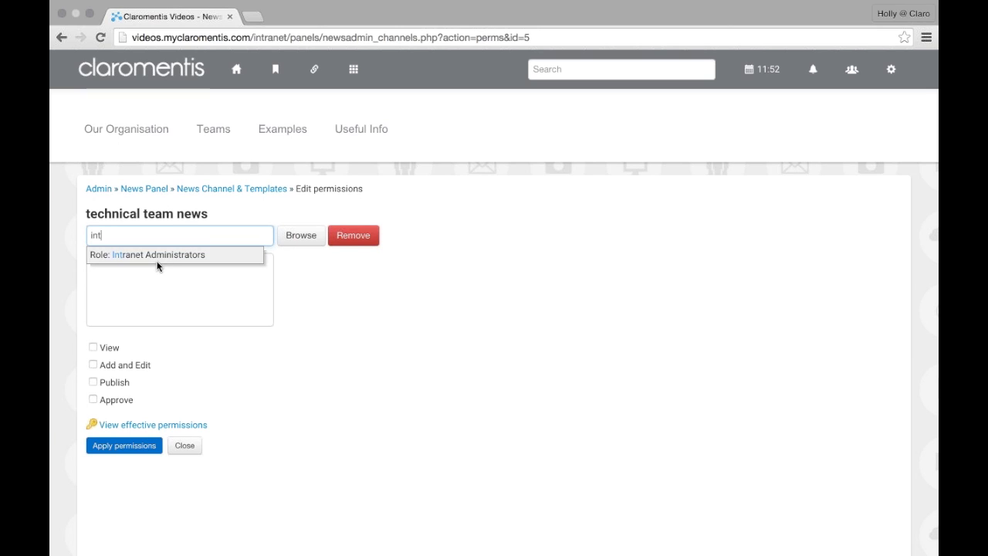
click(154, 261)
click(155, 269)
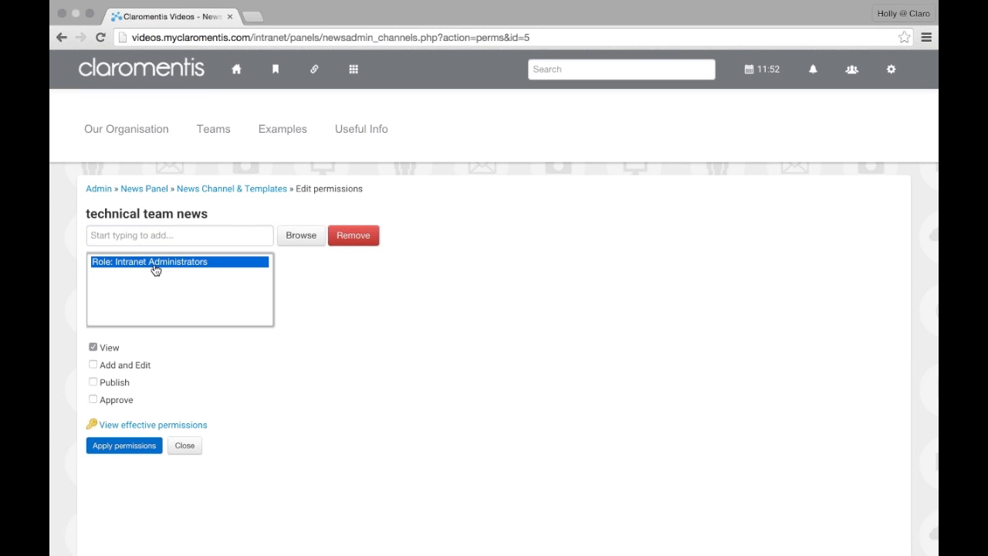
click(118, 366)
click(116, 383)
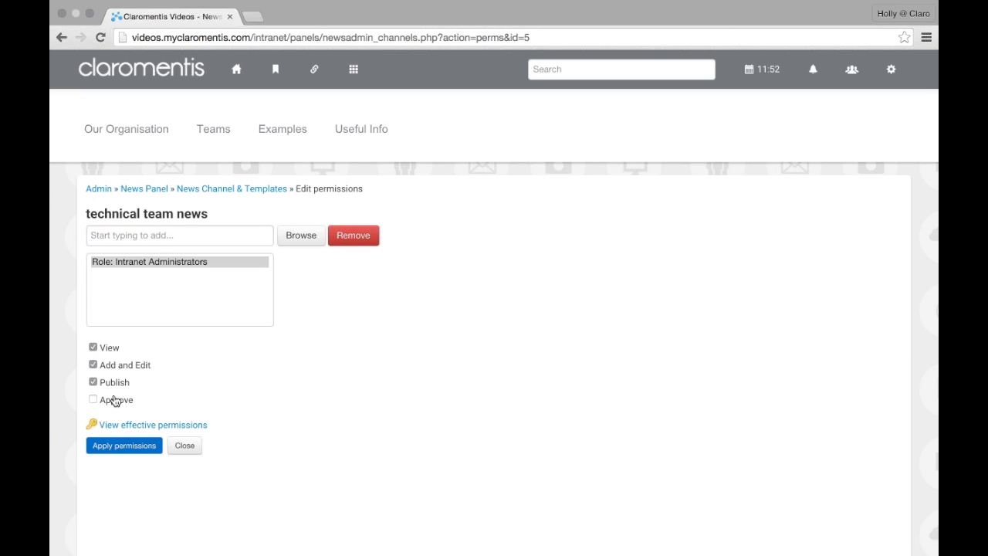
click(116, 400)
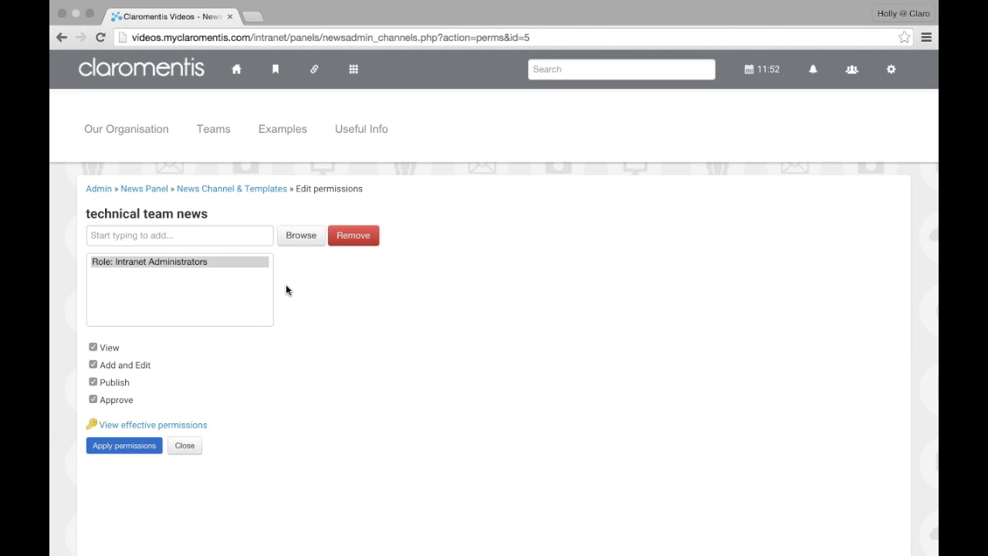
Add All registered to the technical team news permissions with the View right only
click(195, 238)
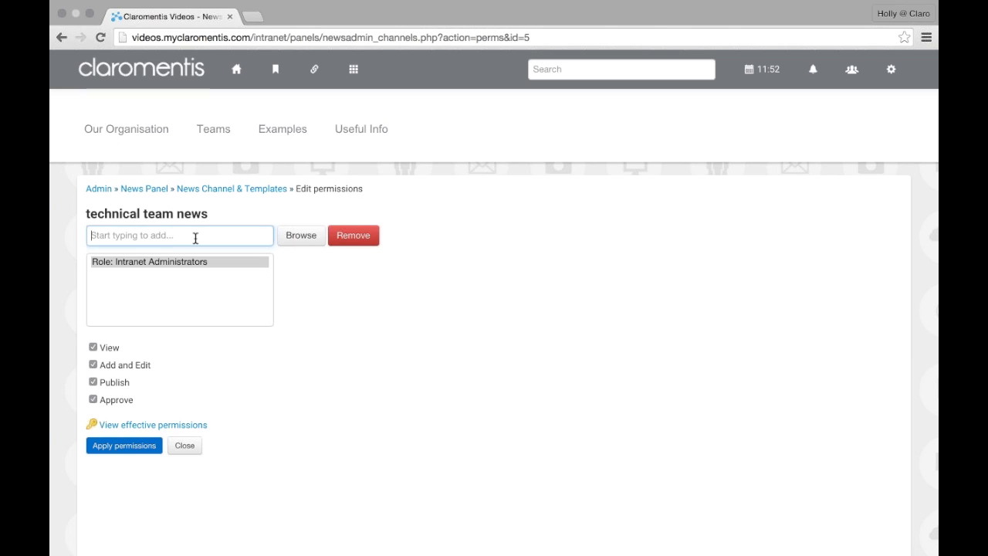
text(all)
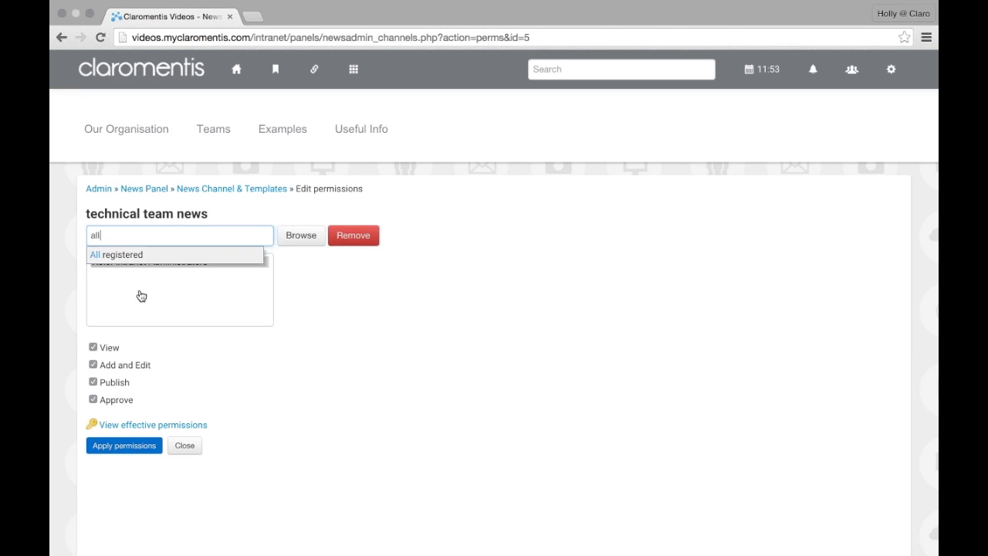
click(138, 255)
click(139, 273)
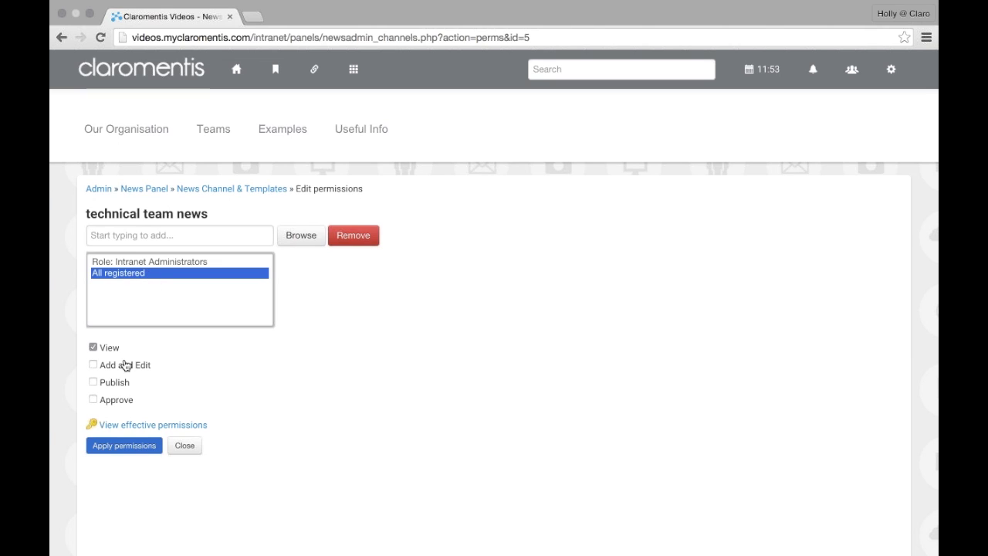
Search for "tech" permission entries and examine the Technical group's hierarchy in the People Control Panel, opened in a separate browser tab
click(136, 235)
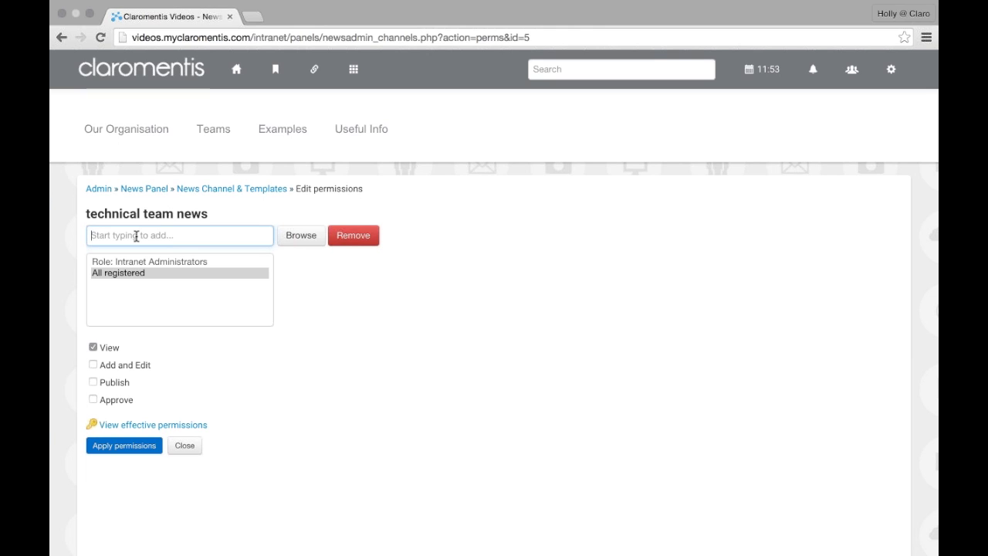
text(tech)
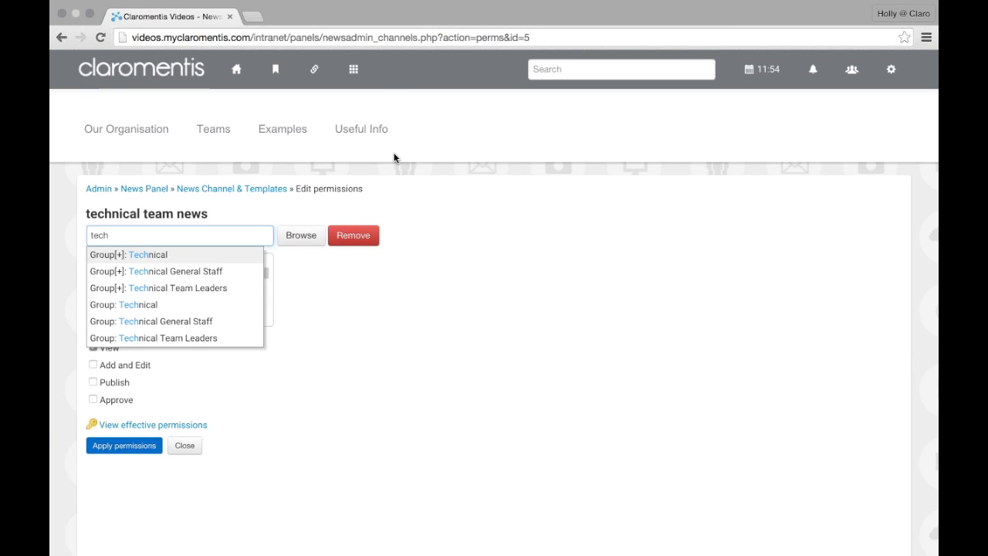
click(358, 82)
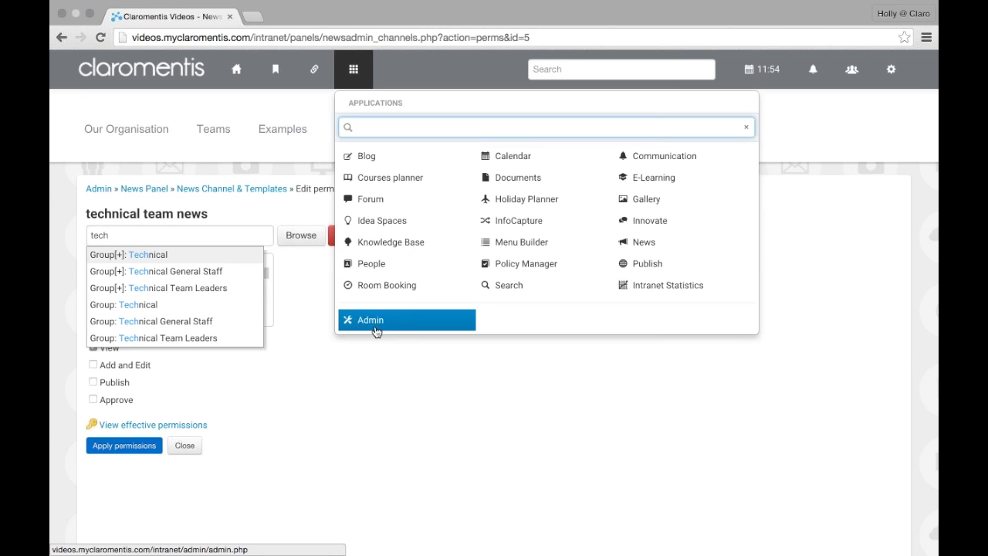
right_click(376, 330)
click(409, 338)
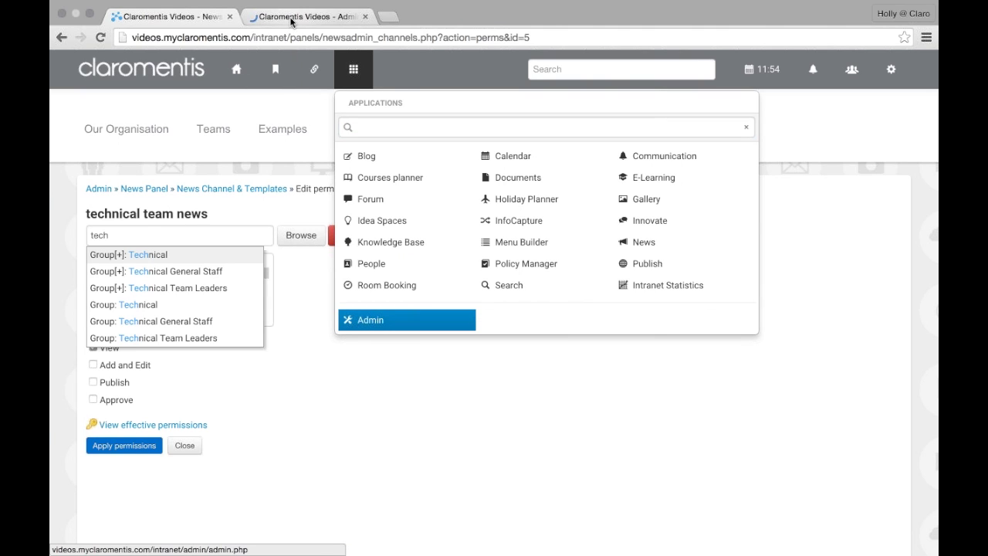
click(291, 21)
scroll(306, 267, down, 5)
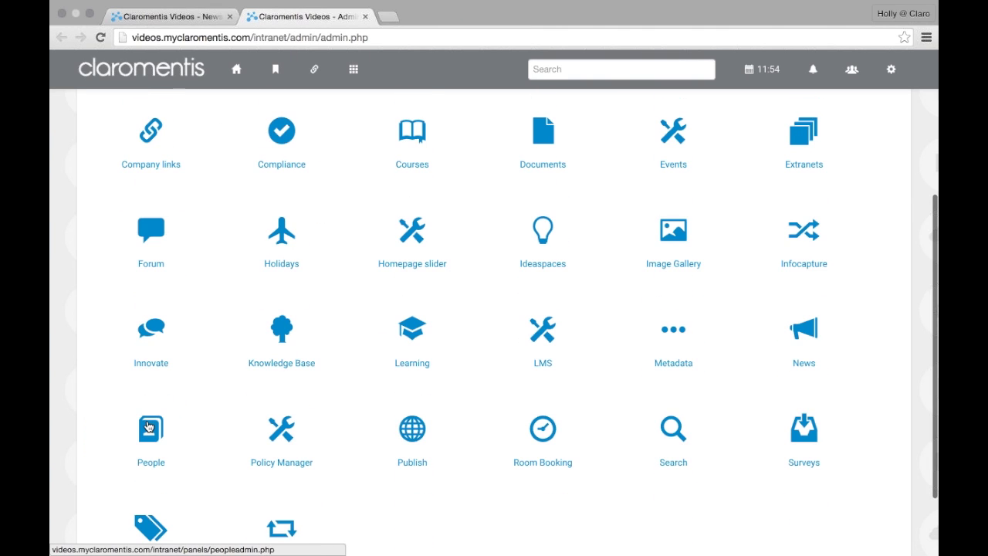
click(149, 425)
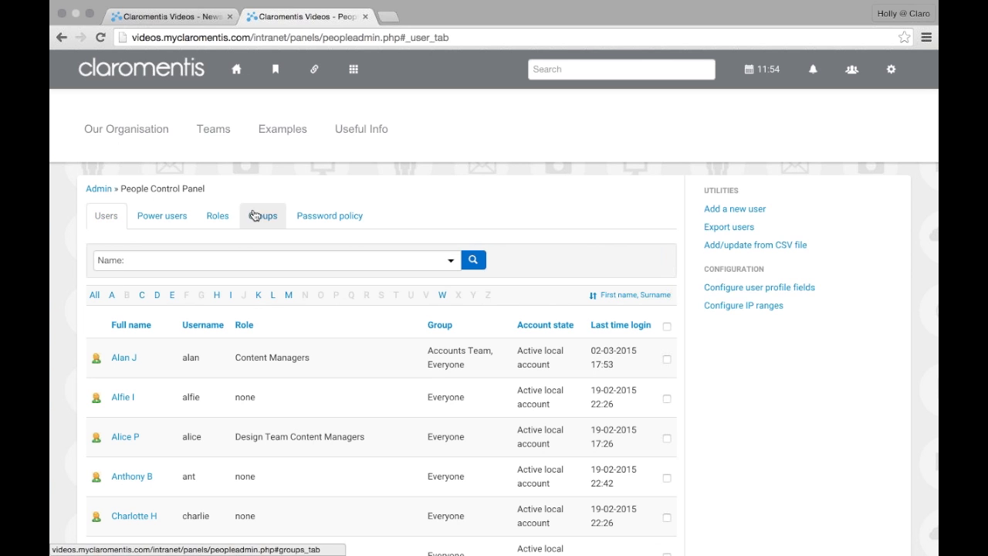
click(255, 215)
scroll(263, 306, down, 10)
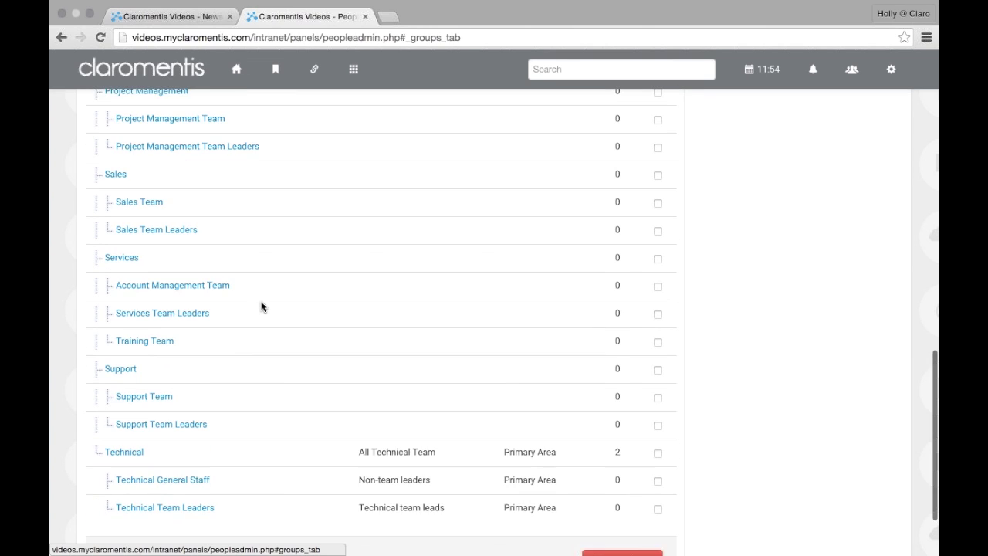
scroll(261, 306, down, 3)
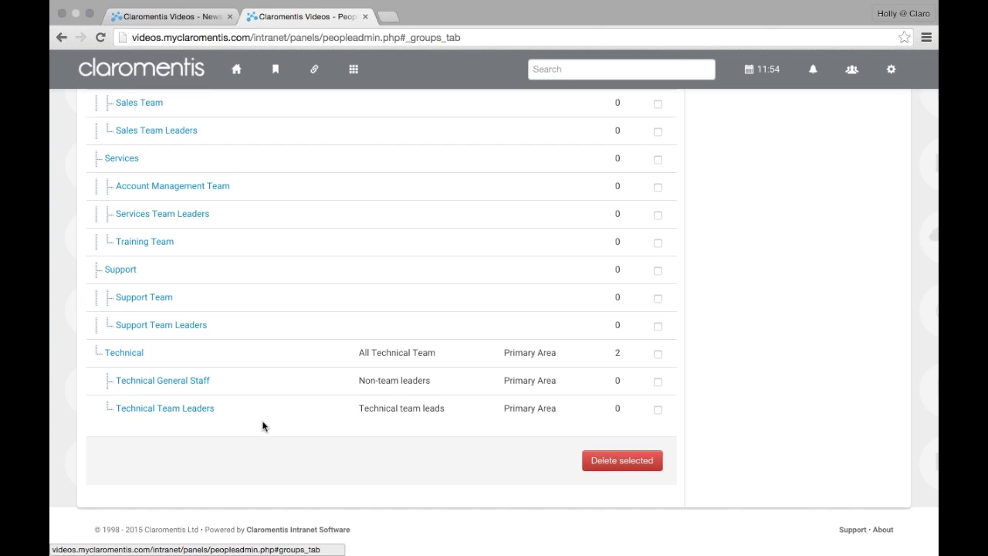
Return to the channel permissions, search again for "tech" and add the Group[+]: Technical entry, consulting the group hierarchy
click(175, 24)
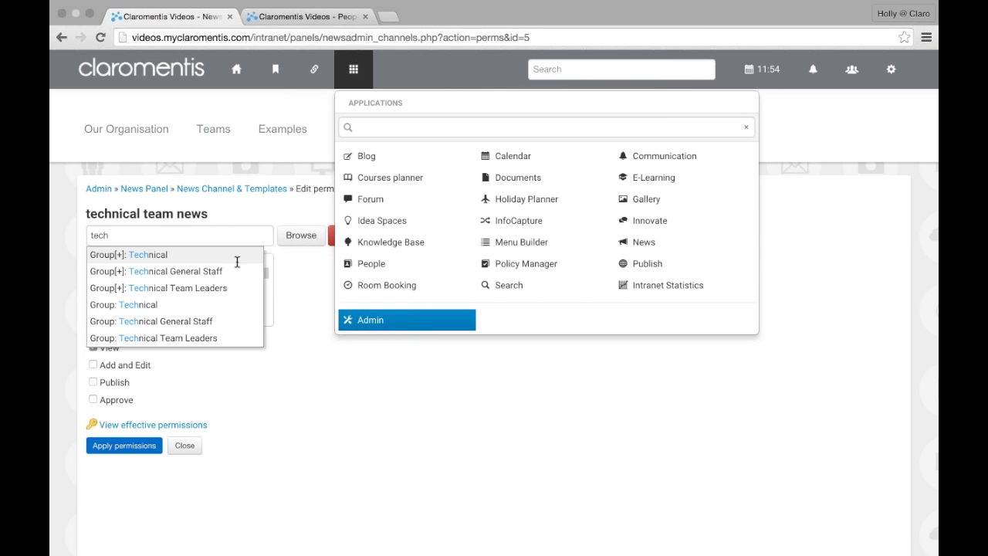
click(286, 377)
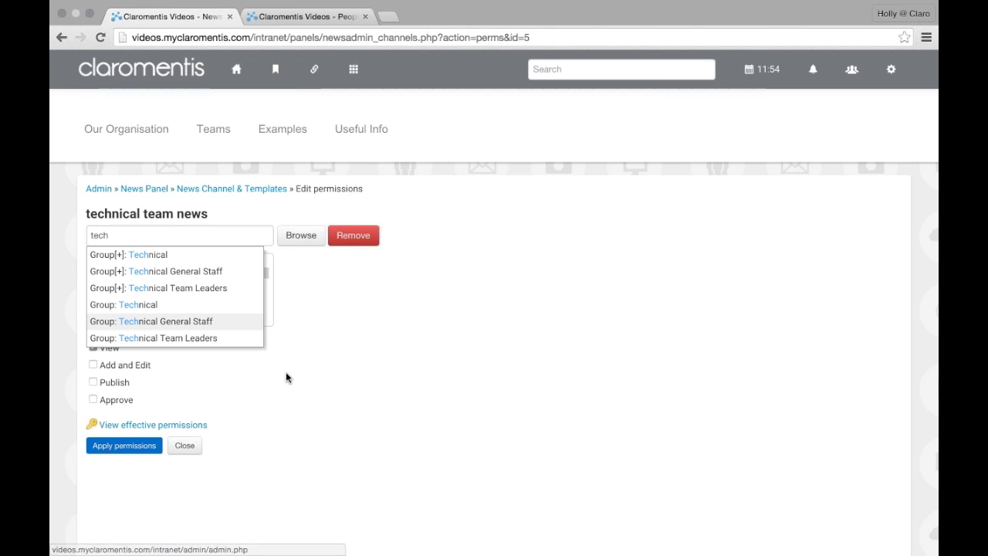
double_click(189, 239)
key(BackSpace)
text(tech)
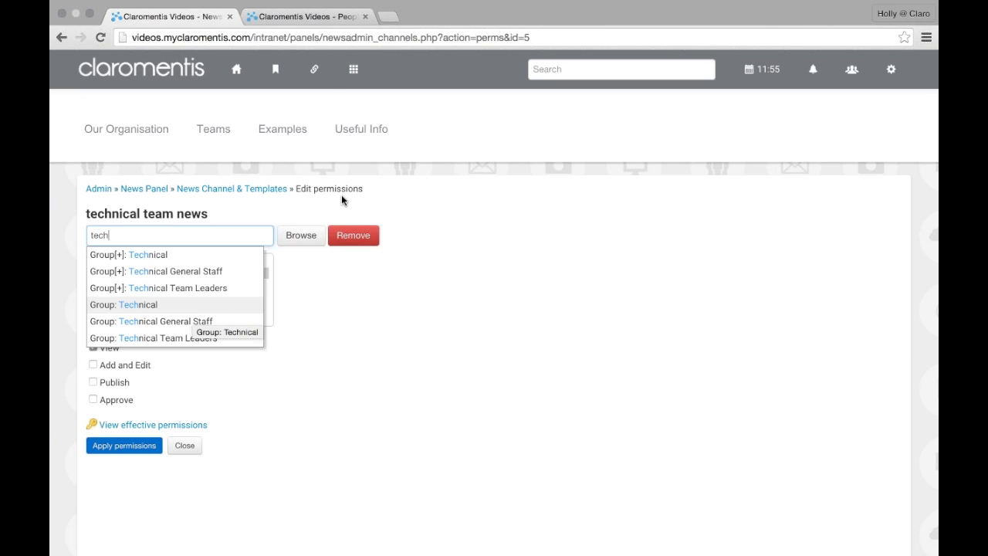
click(324, 16)
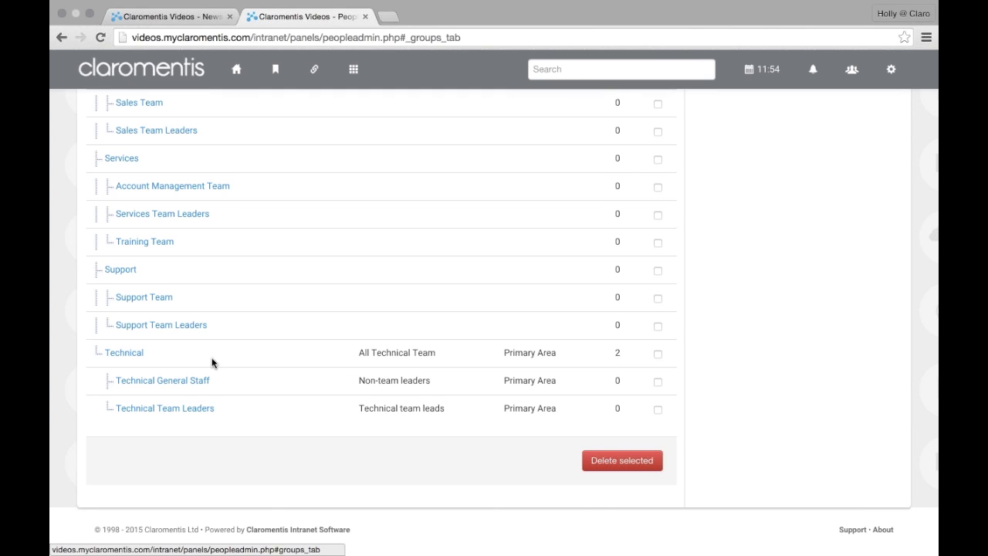
click(172, 17)
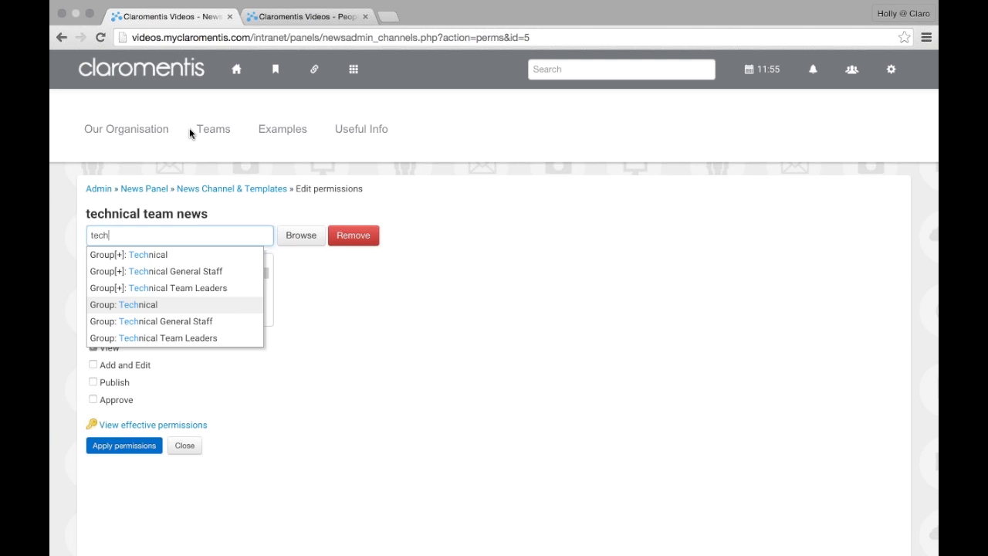
click(154, 253)
click(150, 285)
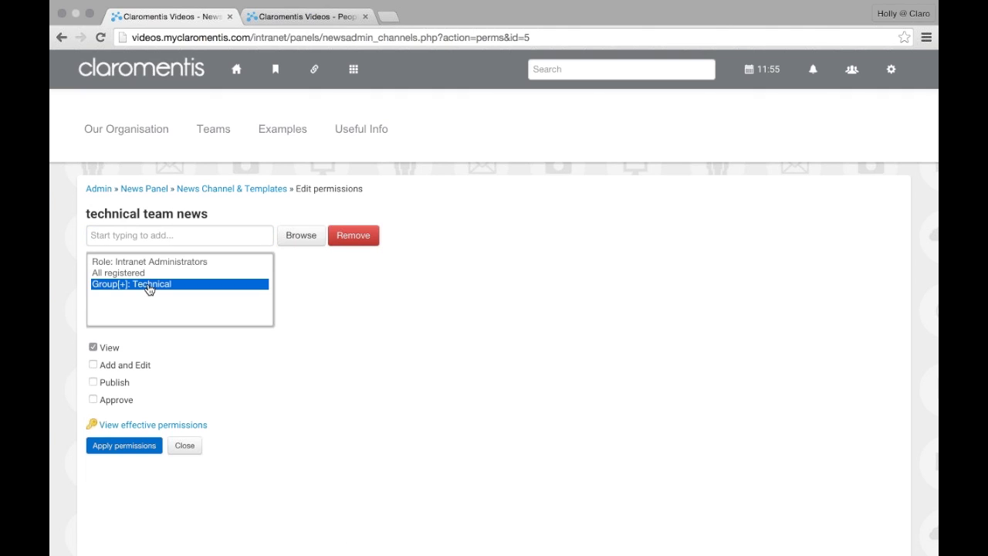
Recheck the Technical subgroups in the People groups list and grant Group[+]: Technical the Add and Edit right on the channel
click(153, 239)
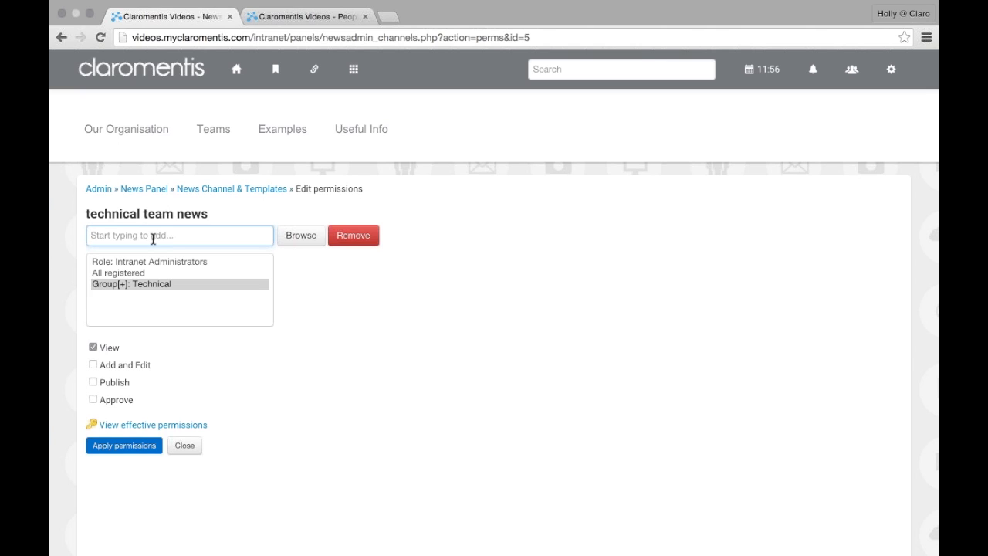
click(299, 23)
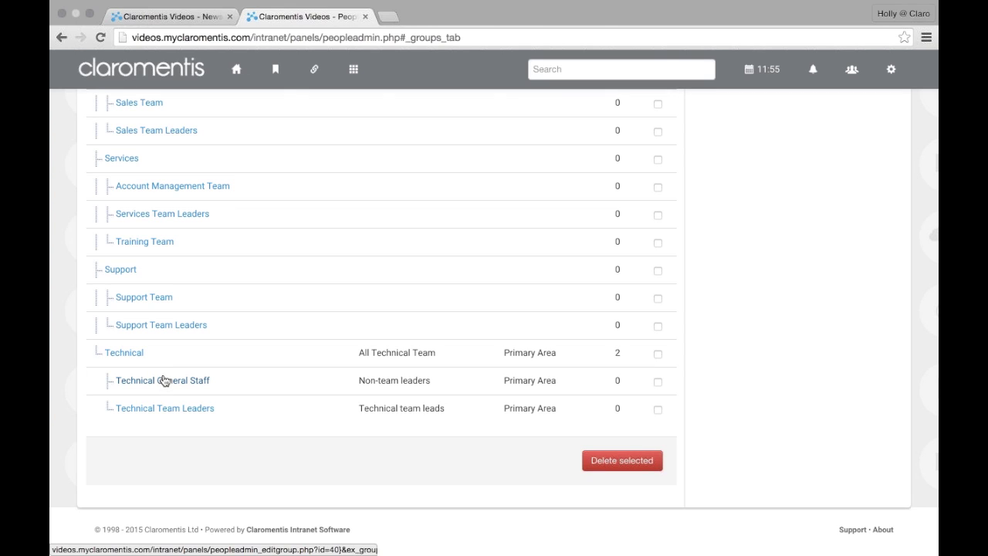
click(180, 15)
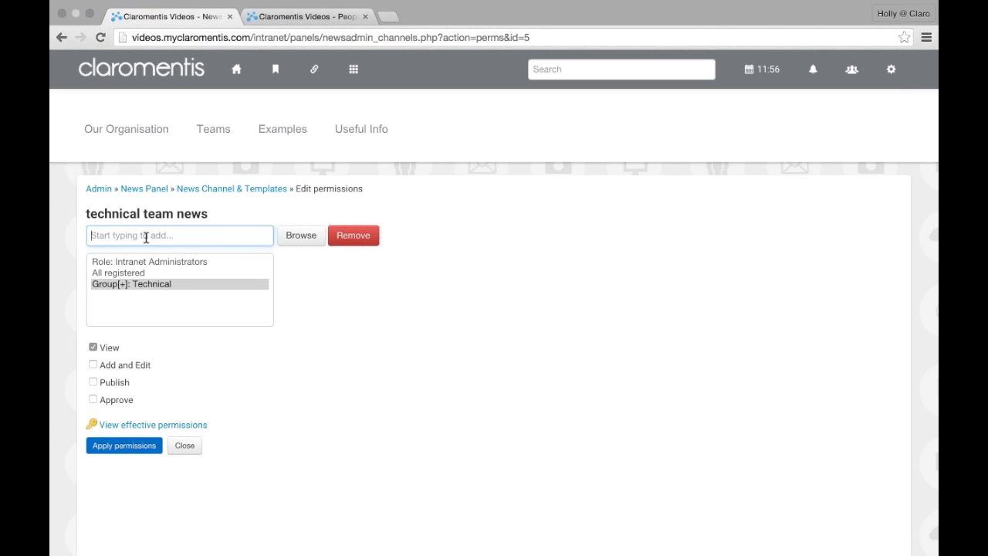
click(165, 291)
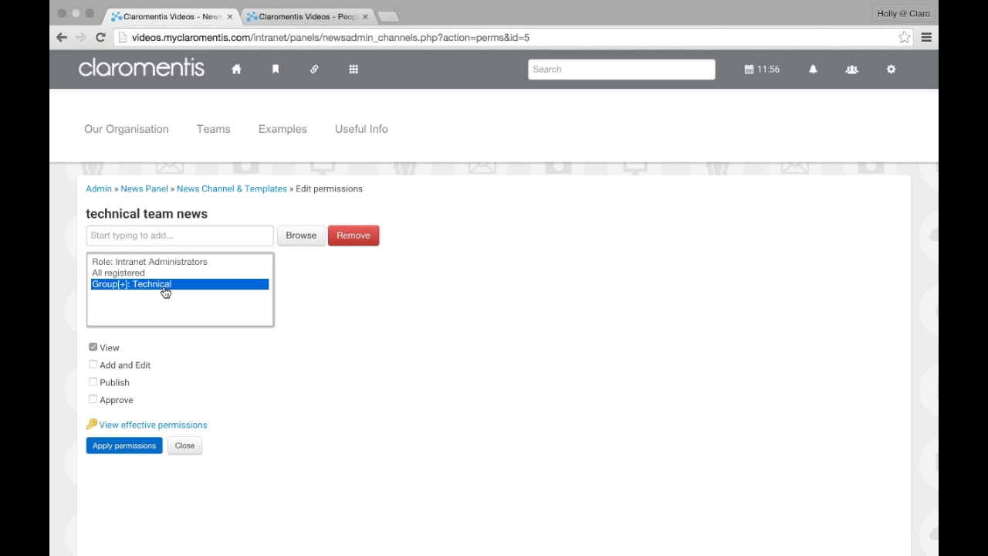
click(114, 370)
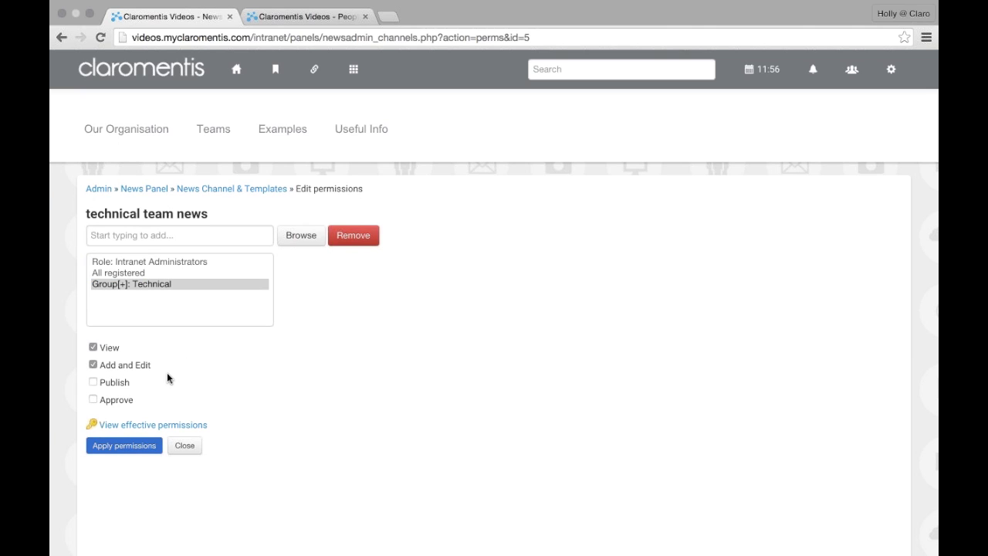
Search for "Tech" and add the Group[+]: Technical Team Leaders entry to the channel's permissions
click(149, 235)
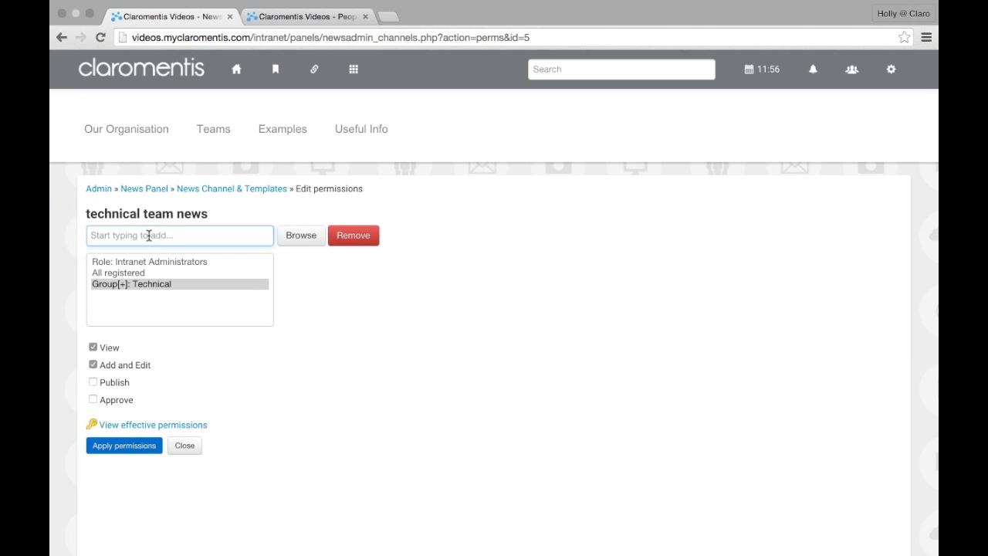
text(Grou)
key(BackSpace)
key(BackSpace)
key(BackSpace)
key(BackSpace)
text(Tech)
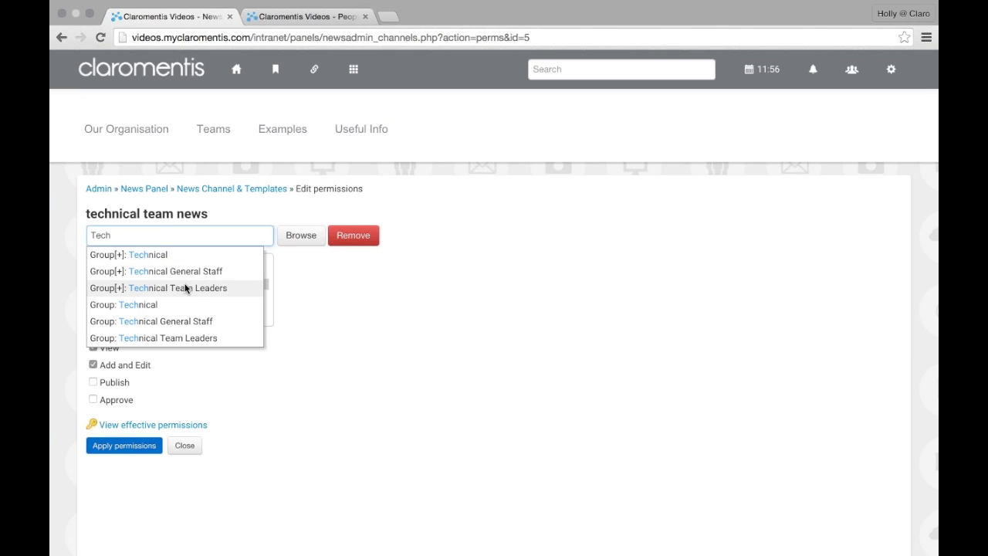
click(182, 289)
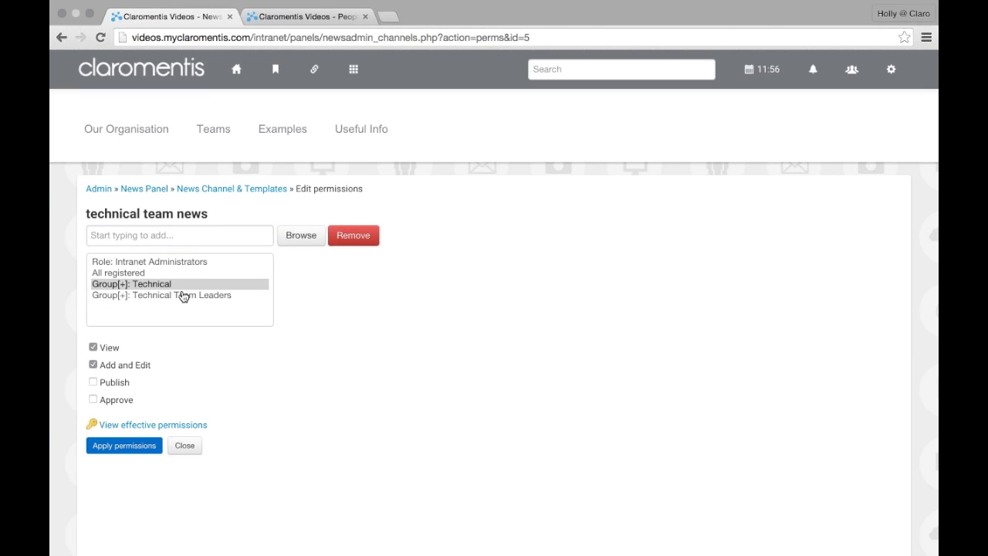
Grant Group[+]: Technical Team Leaders the Add and Edit, Publish and Approve rights, and check the Intranet Administrators role's rights
click(129, 367)
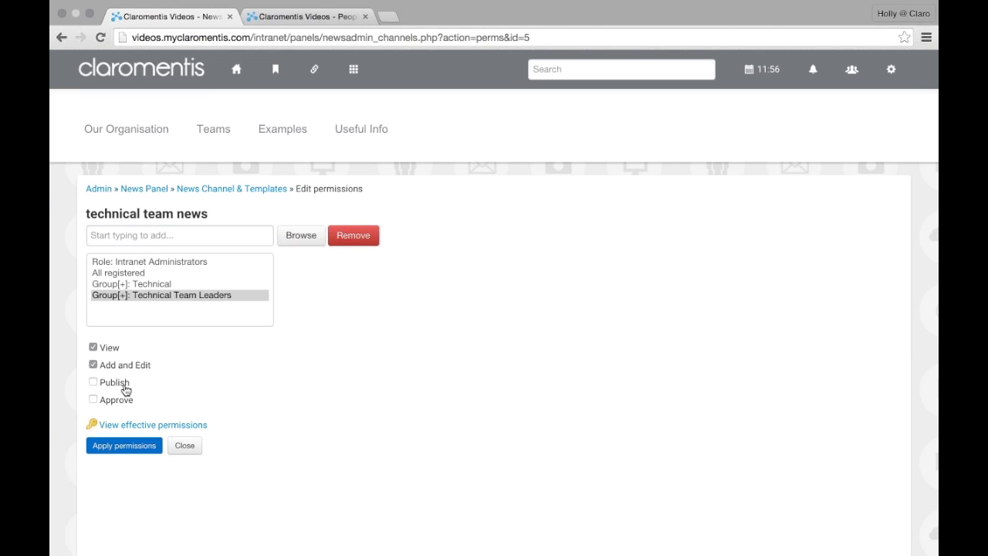
click(117, 390)
click(115, 401)
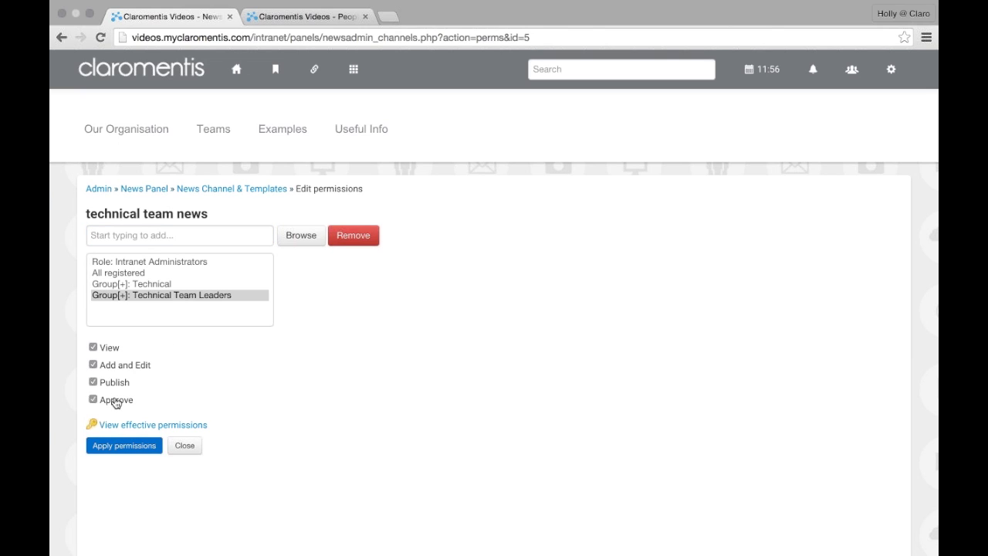
click(158, 266)
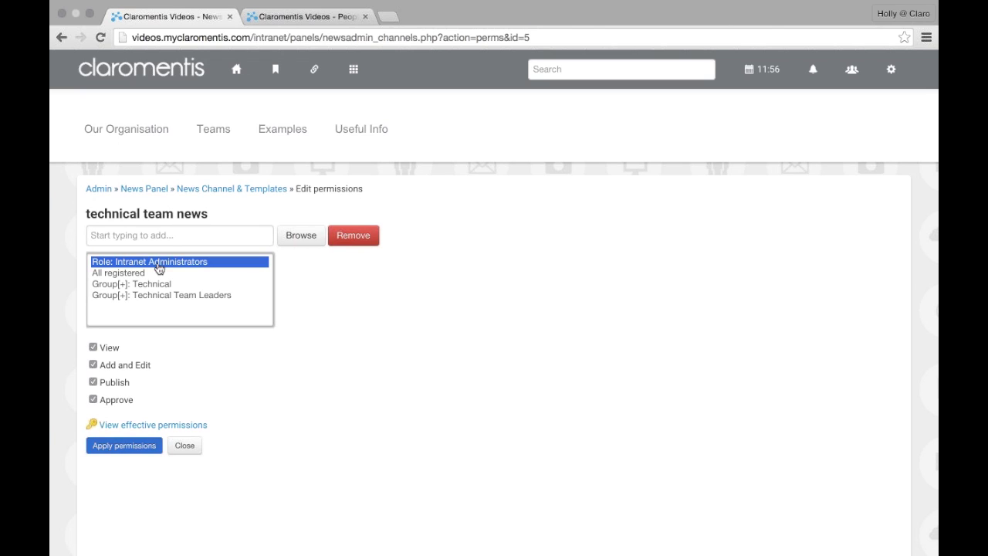
Remove the Group[+]: Technical Team Leaders entry from the technical team news channel's permissions and add Role: Content Managers instead
click(200, 297)
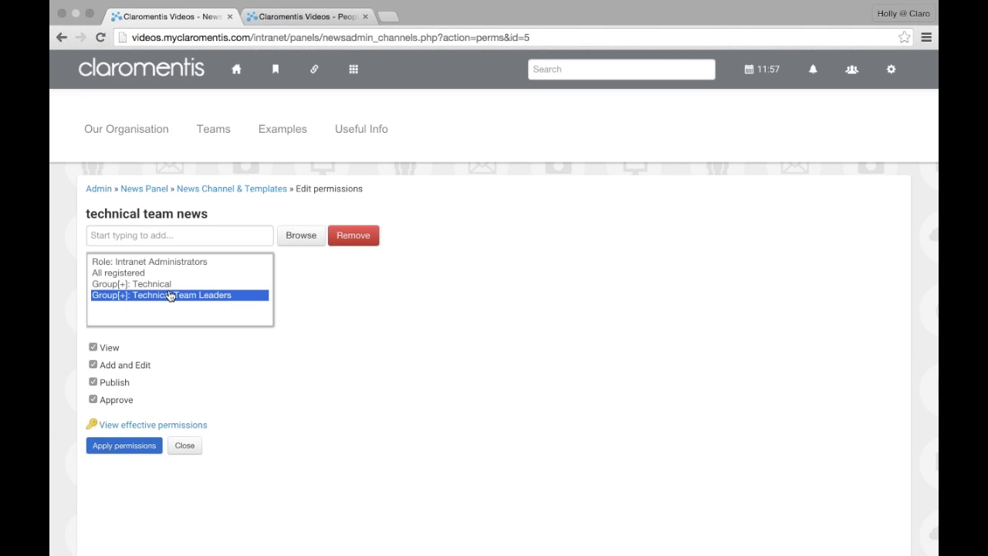
click(349, 238)
click(237, 236)
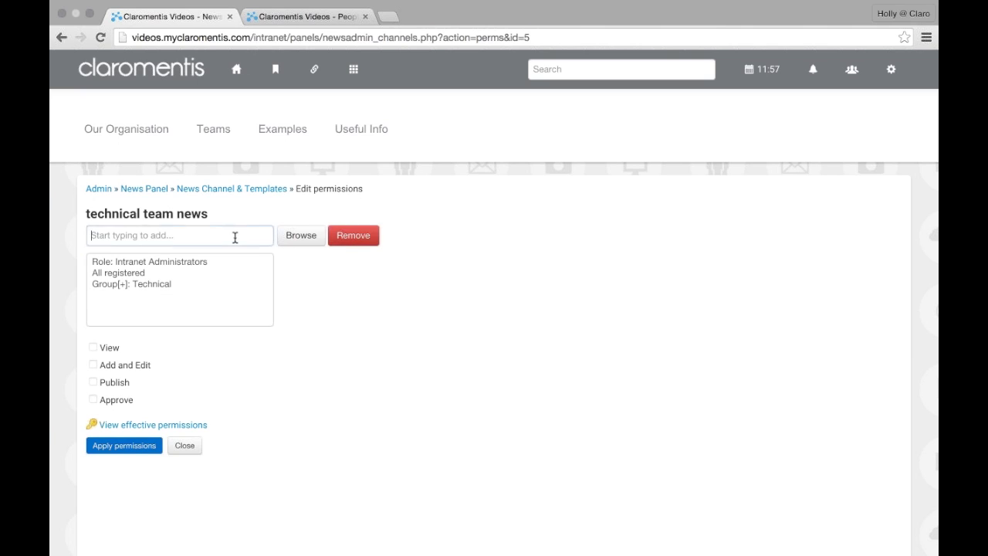
text(content)
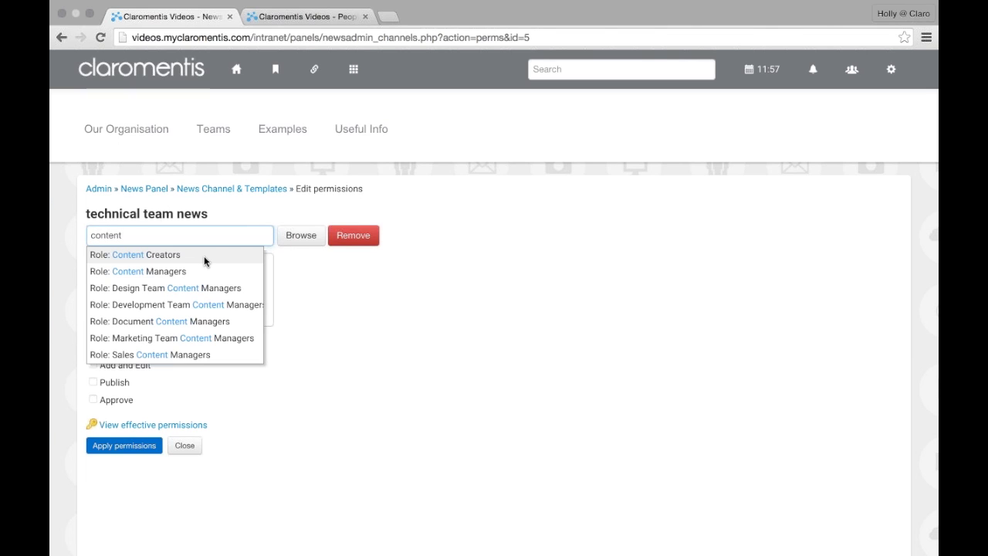
click(205, 271)
click(189, 297)
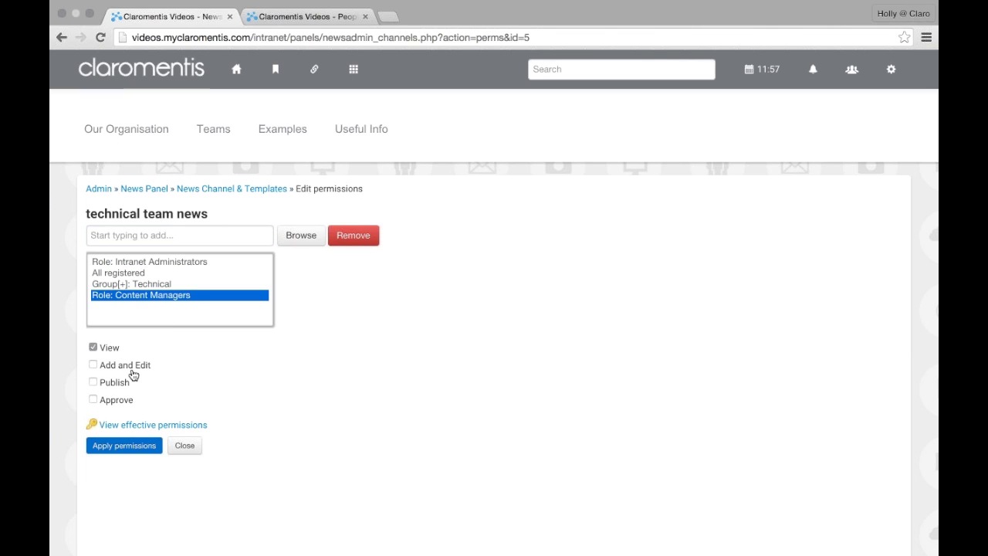
Grant Role: Content Managers the Add and Edit, Publish and Approve rights, review the other entries and apply the channel permissions
click(128, 368)
click(128, 383)
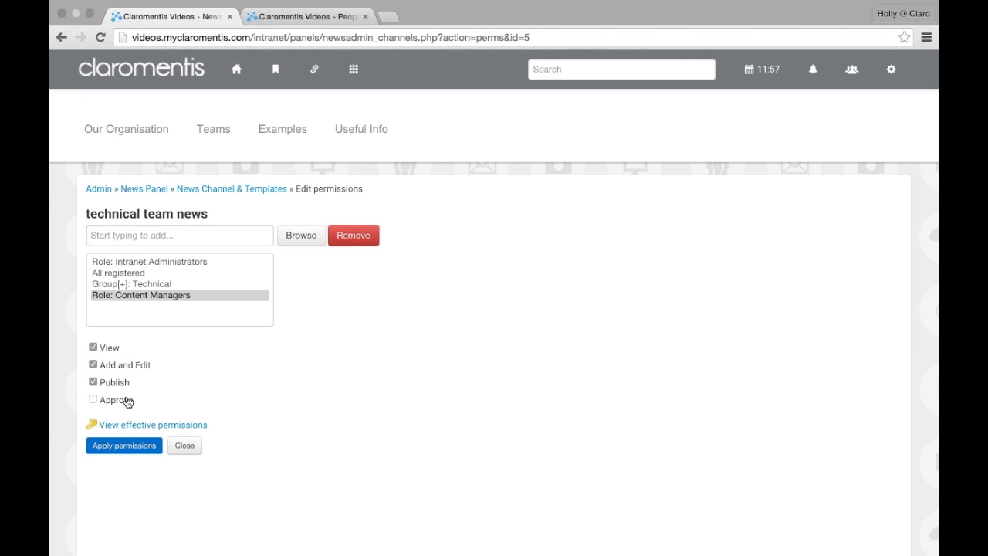
click(125, 400)
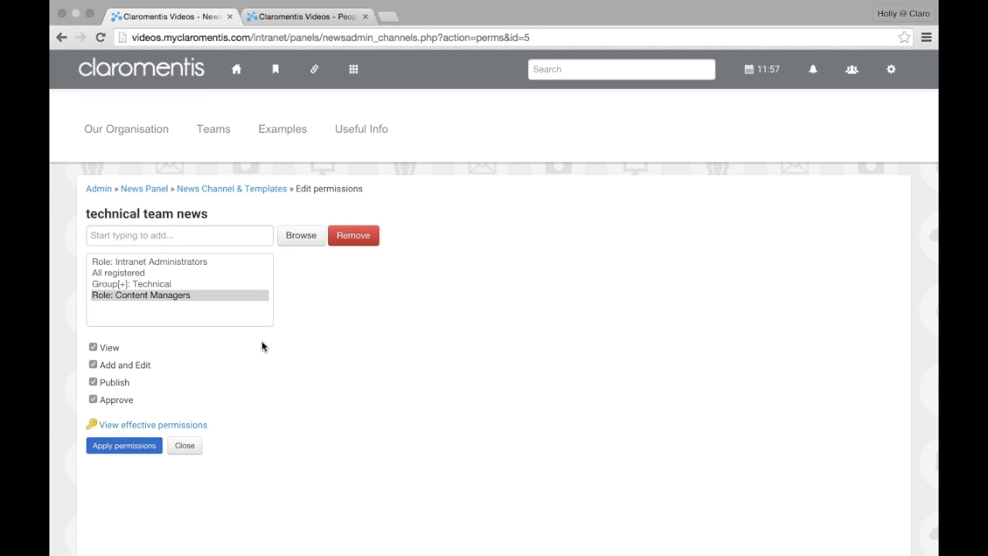
click(243, 266)
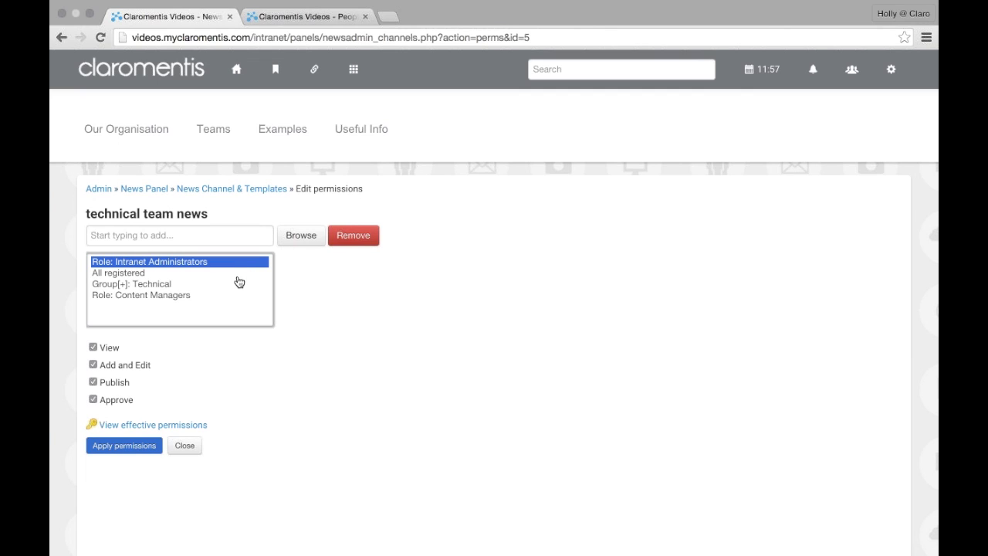
click(238, 281)
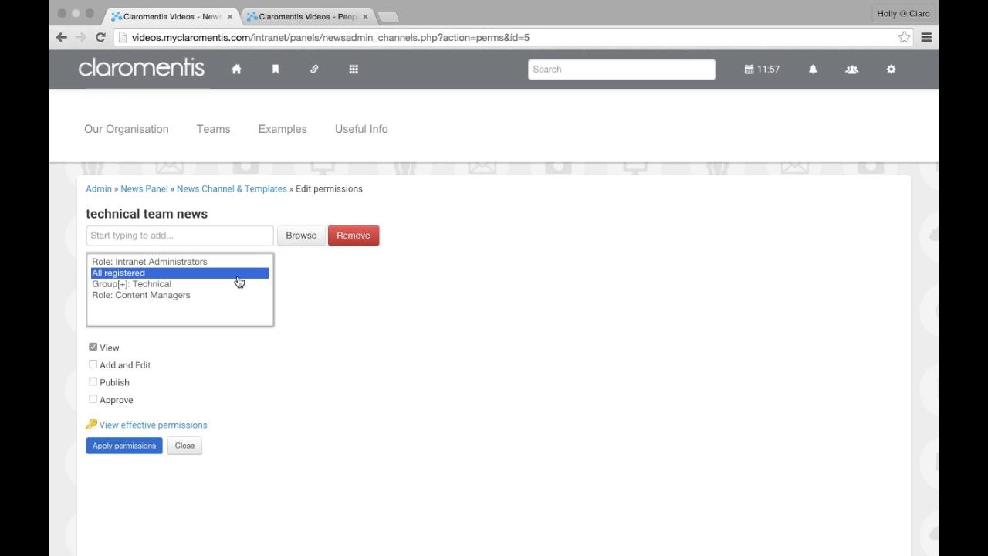
click(106, 450)
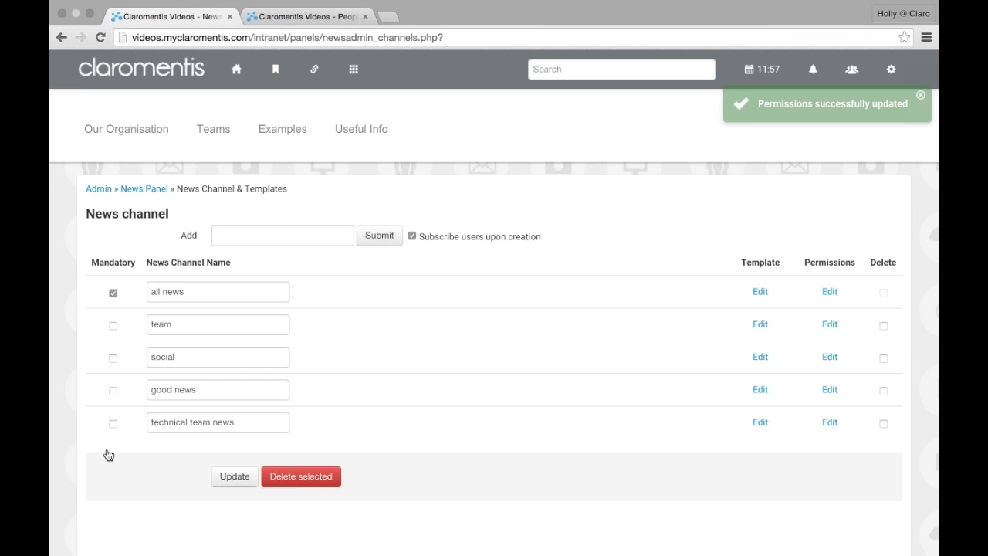
Leave the news channel administration for the intranet homepage and close the separate People browser tab
click(146, 193)
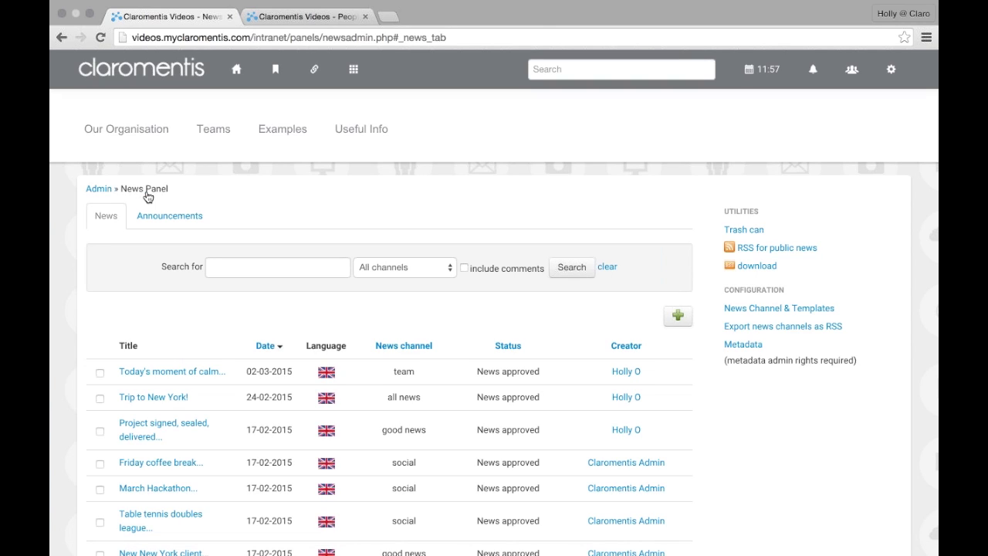
click(101, 194)
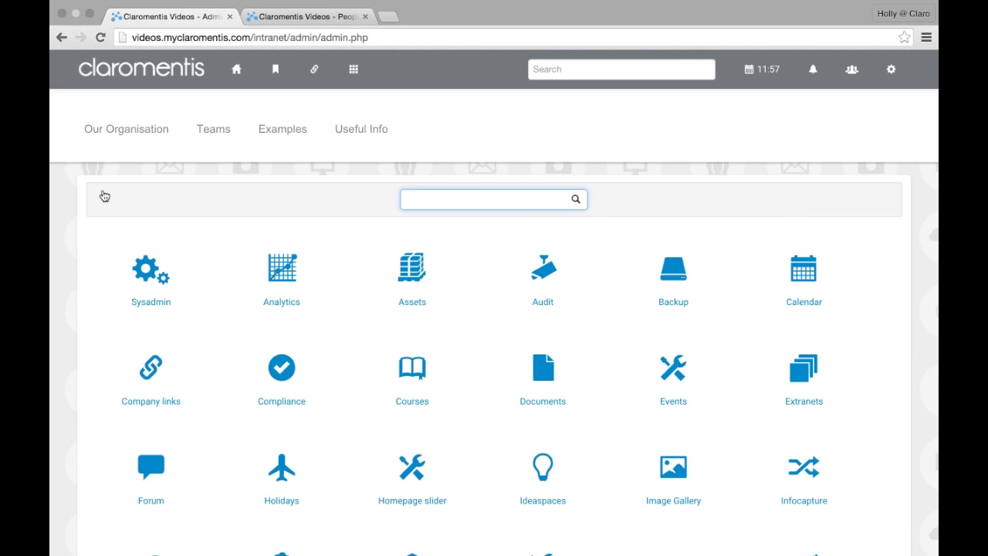
click(237, 71)
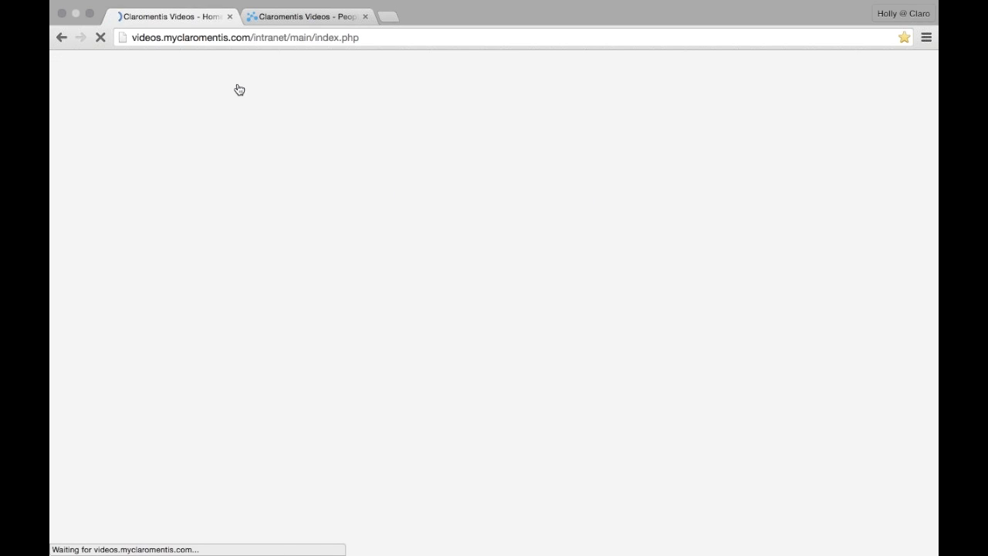
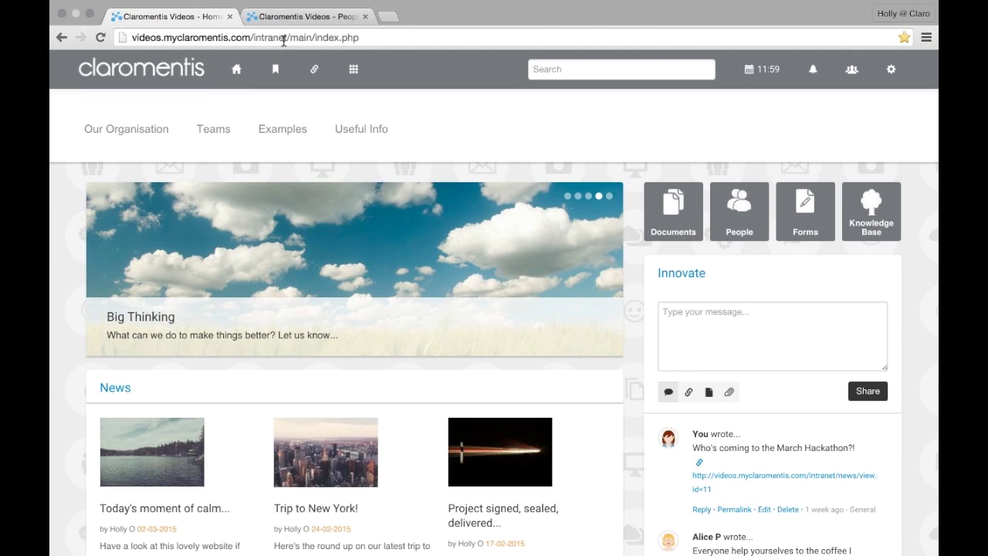
click(364, 16)
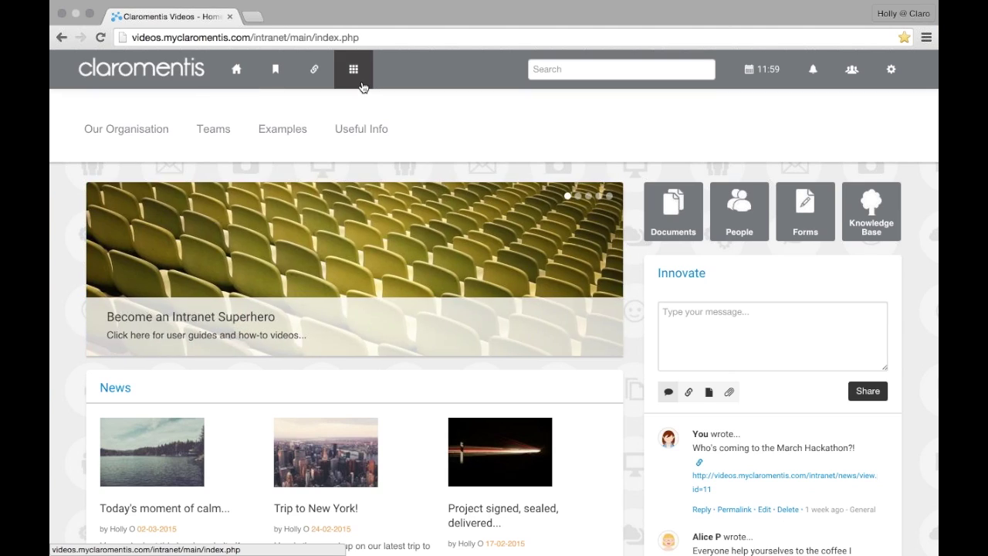
Open the Documents application and go to the Training folder inside Teams
click(361, 85)
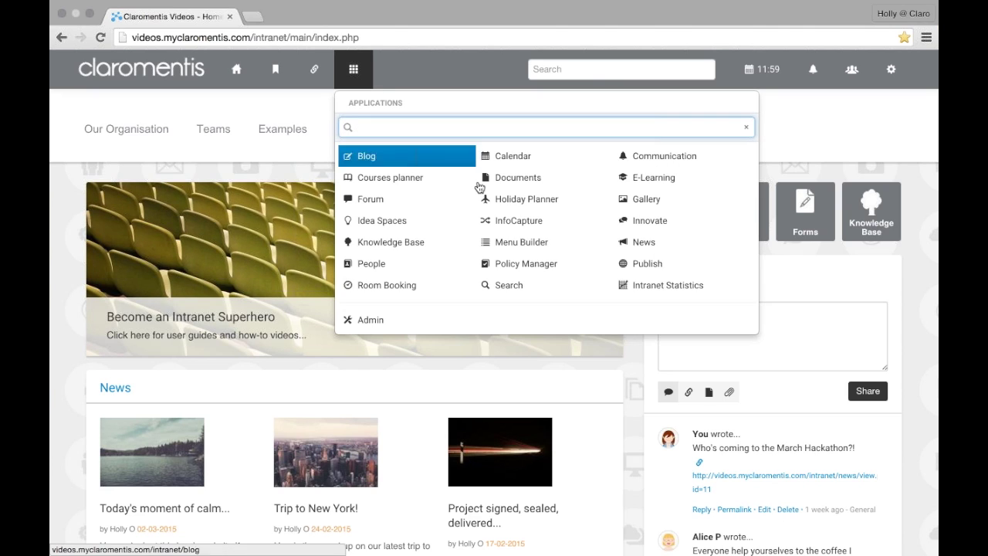
click(501, 185)
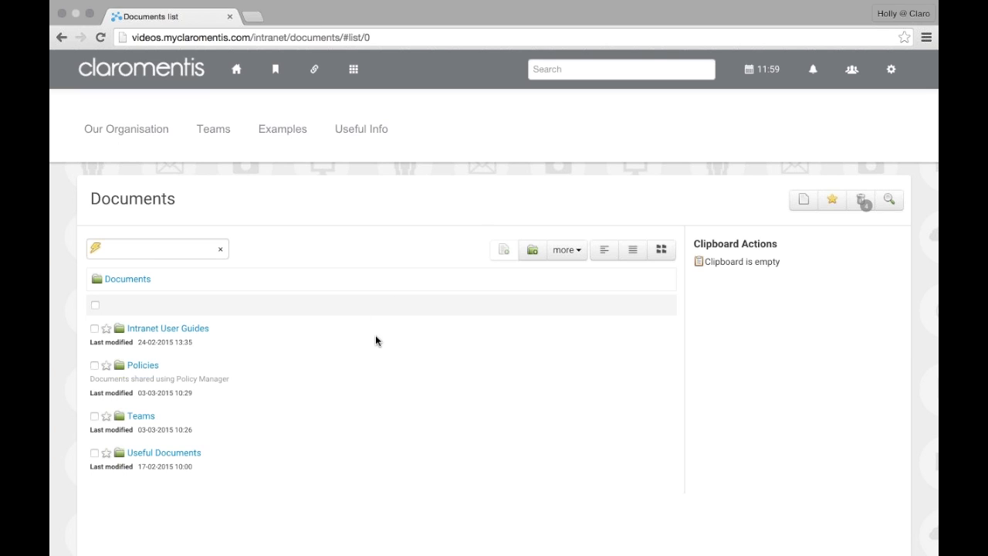
scroll(375, 340, down, 1)
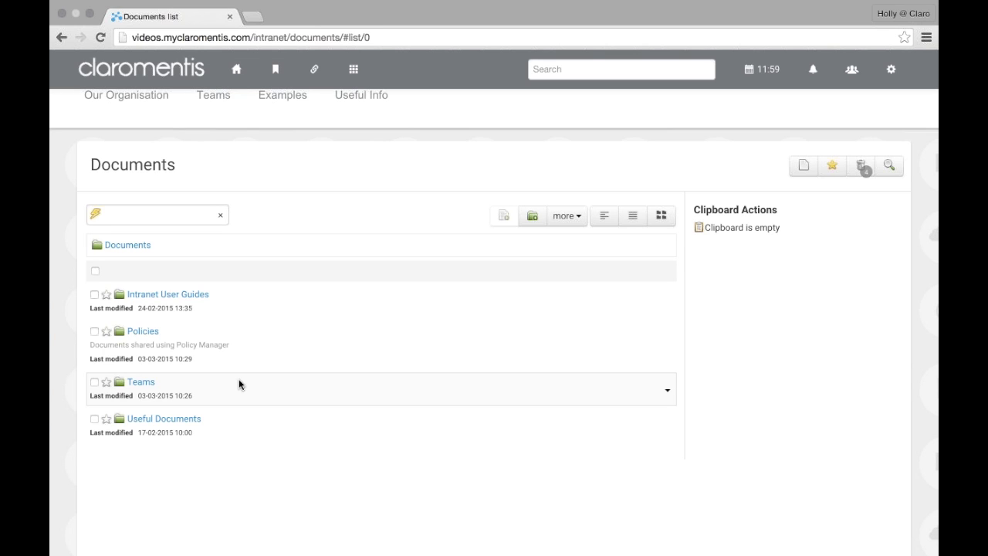
click(144, 390)
scroll(149, 340, down, 5)
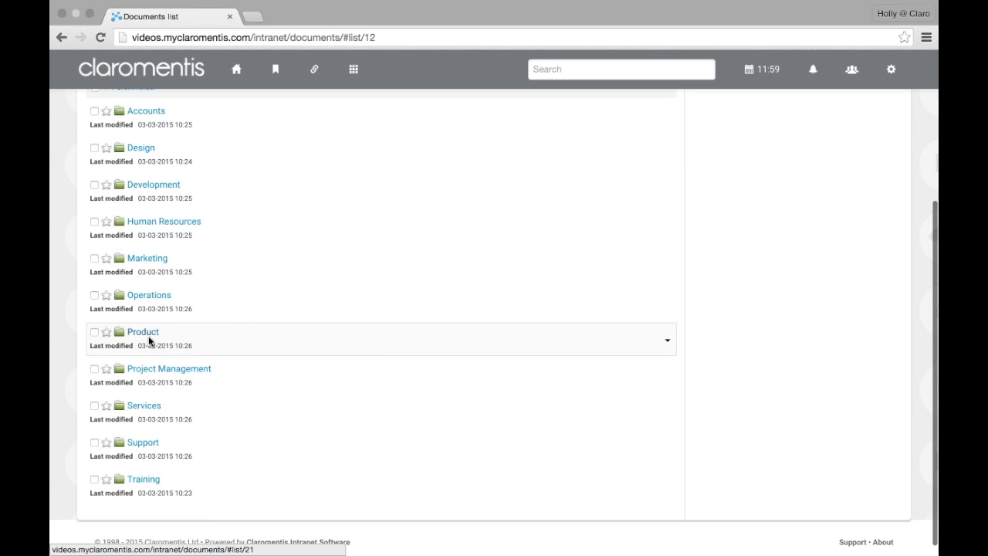
click(144, 480)
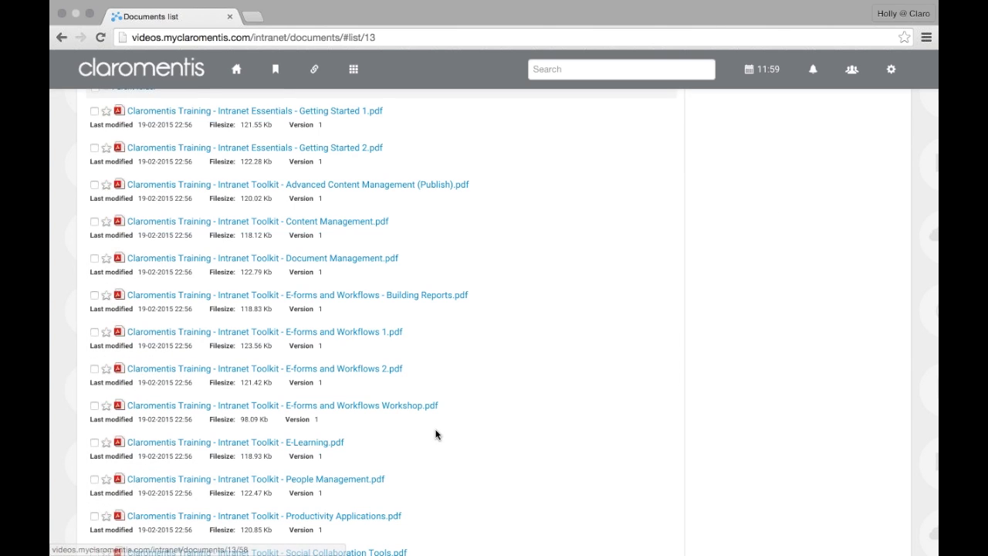
Start adding a document to the Training folder and choose the file Training Budget Policy.docx
scroll(435, 435, up, 3)
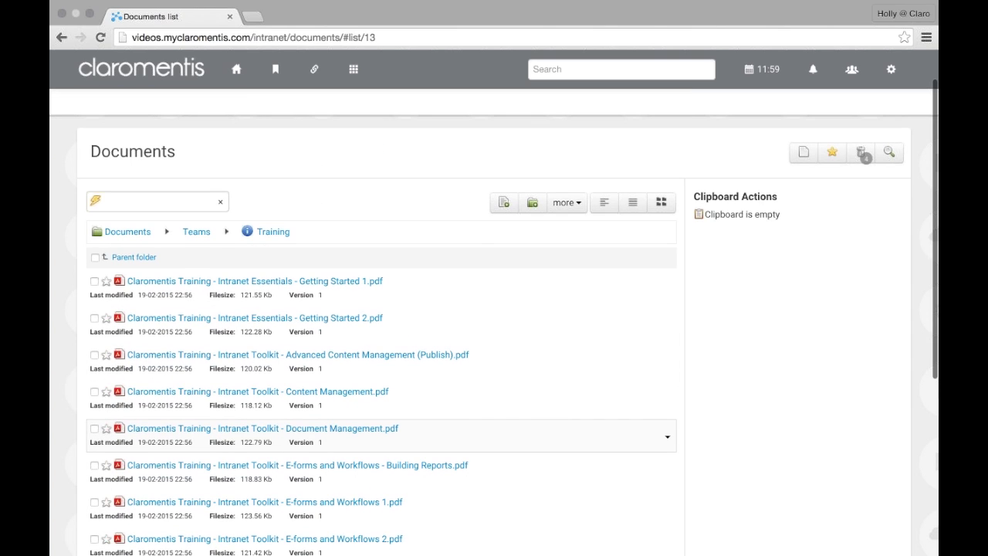
click(502, 206)
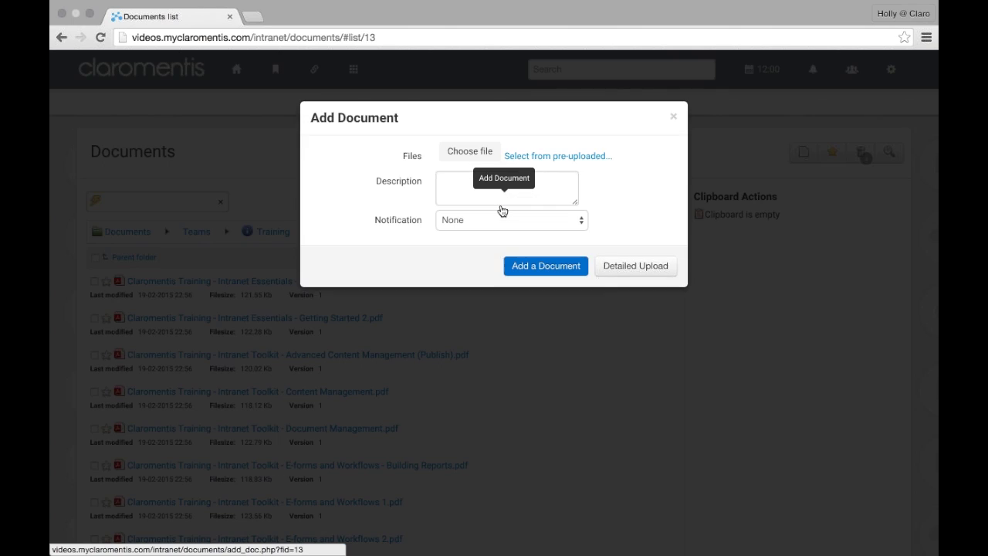
click(472, 157)
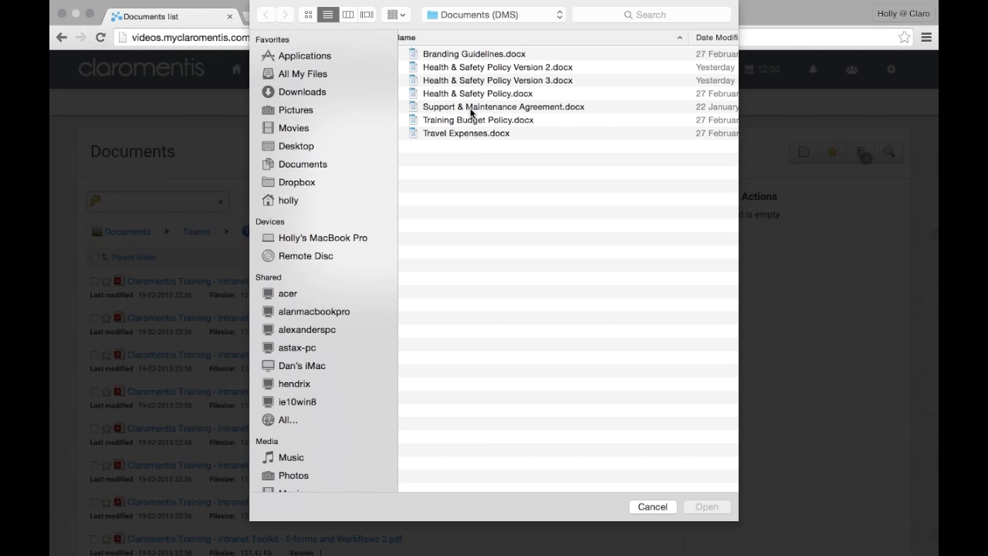
click(472, 121)
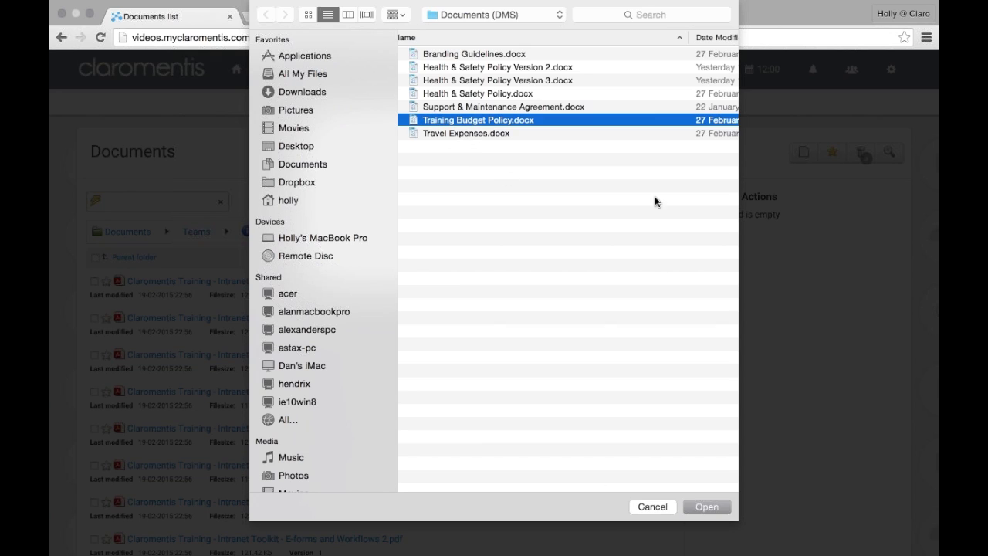
click(707, 507)
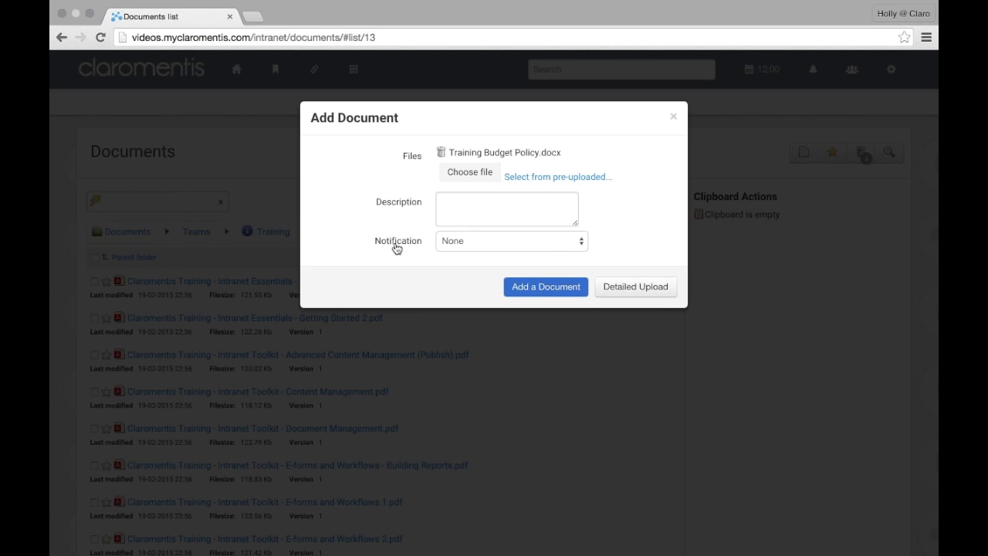
Try the notification options, set the notification to Select recipients and add the document to the Training folder
click(463, 241)
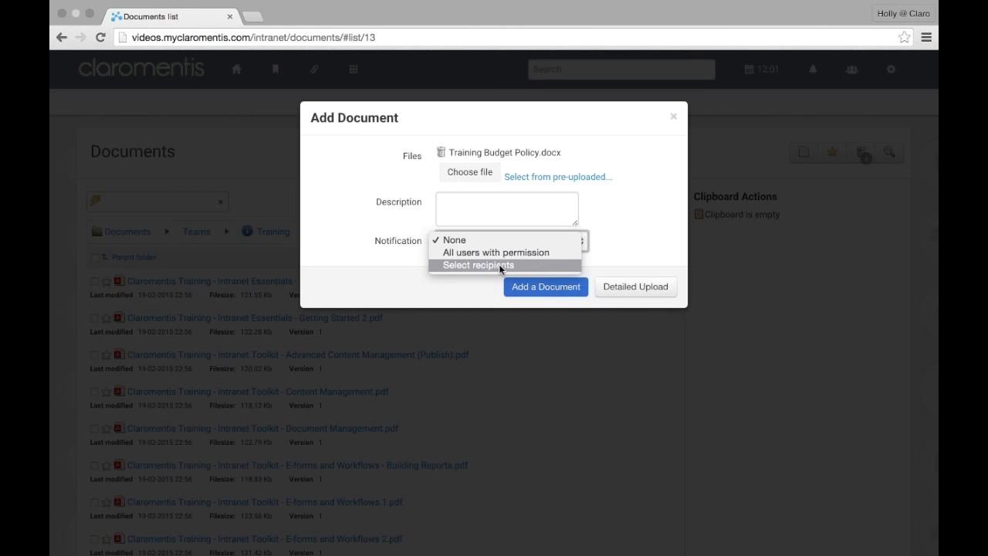
click(499, 264)
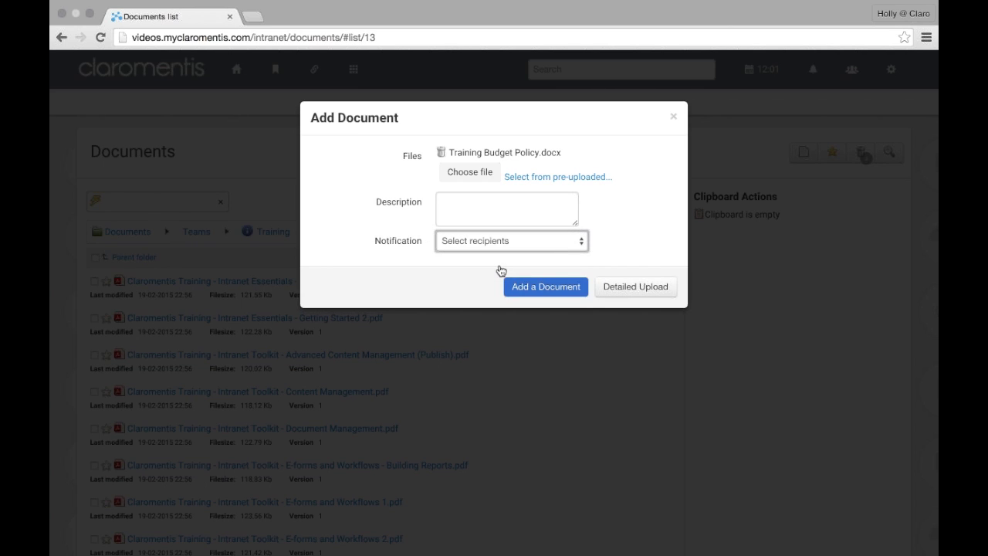
click(460, 255)
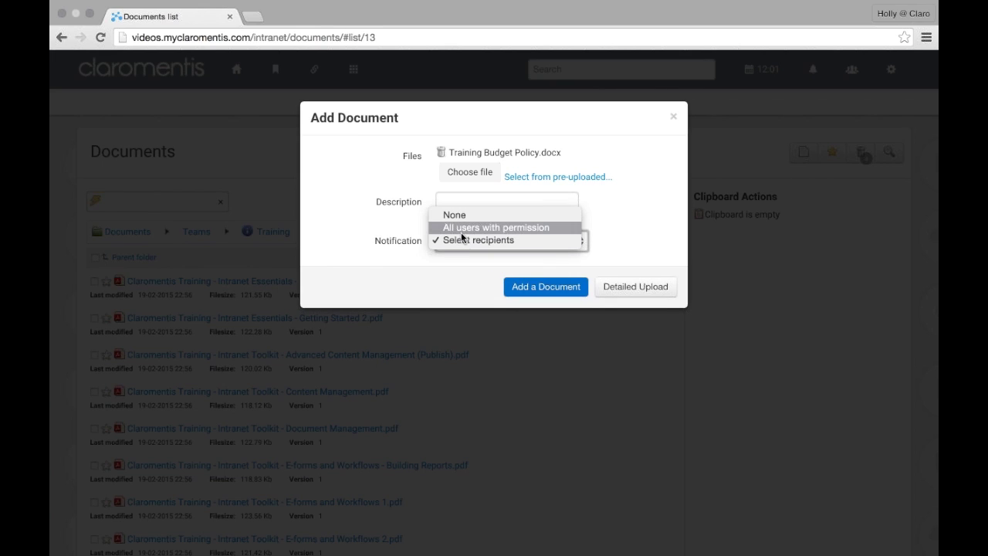
click(462, 227)
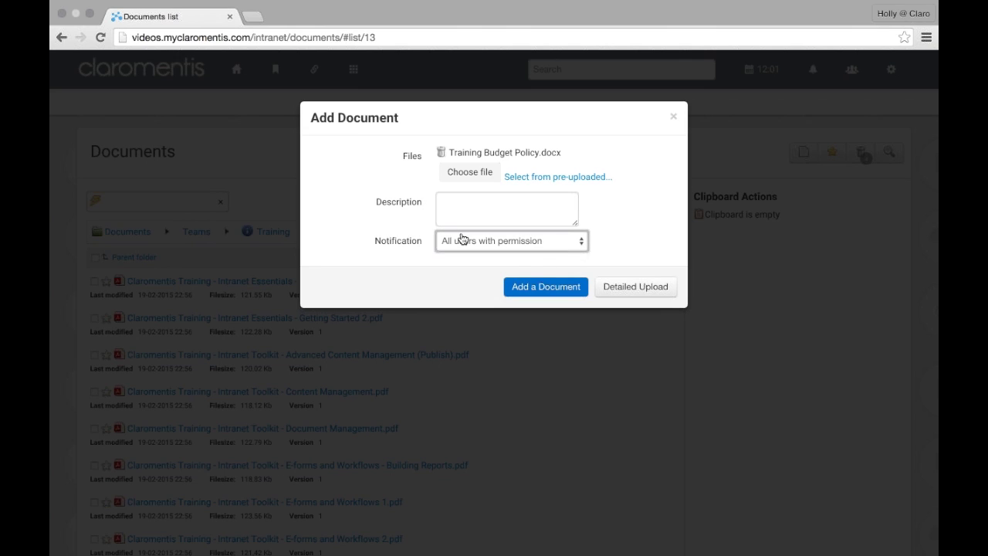
click(463, 241)
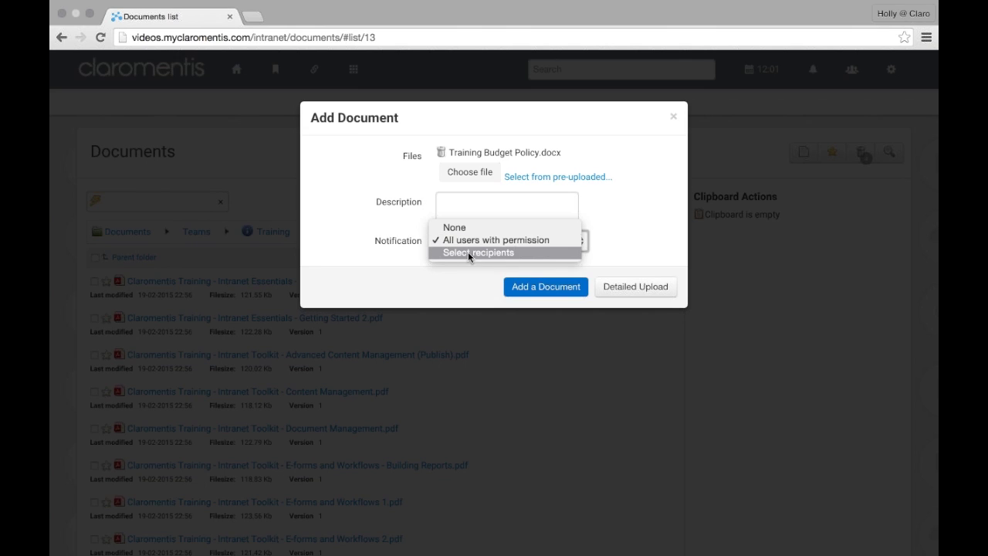
click(468, 254)
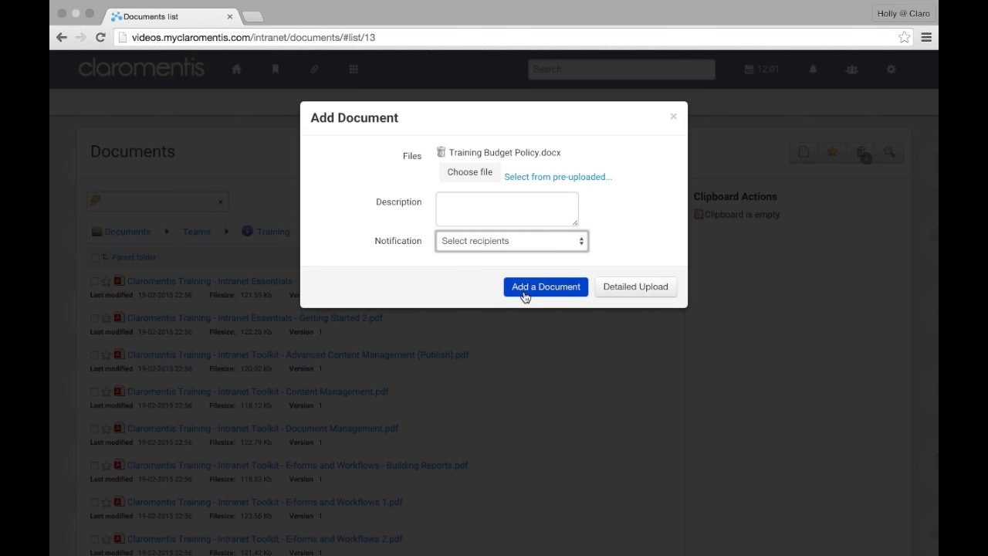
click(558, 296)
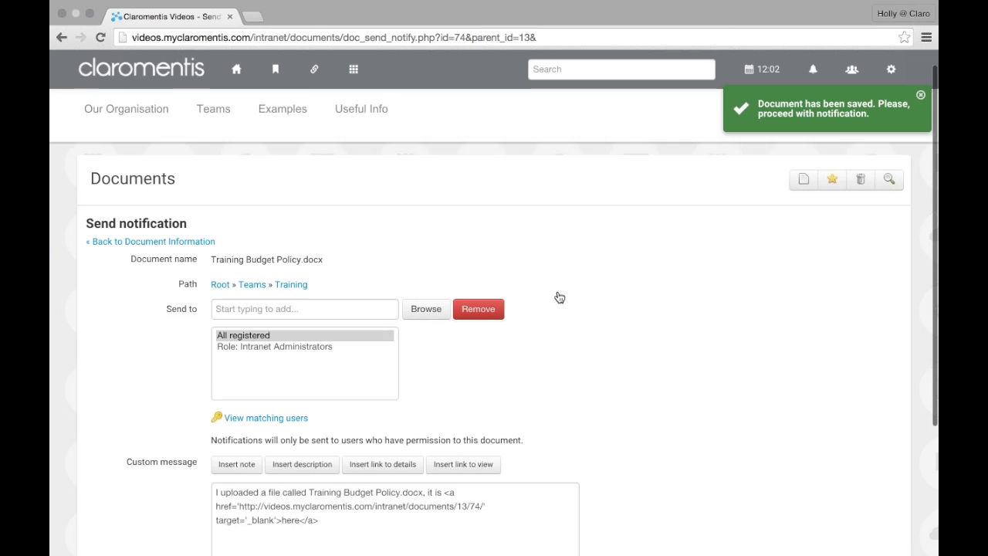
scroll(559, 297, down, 1)
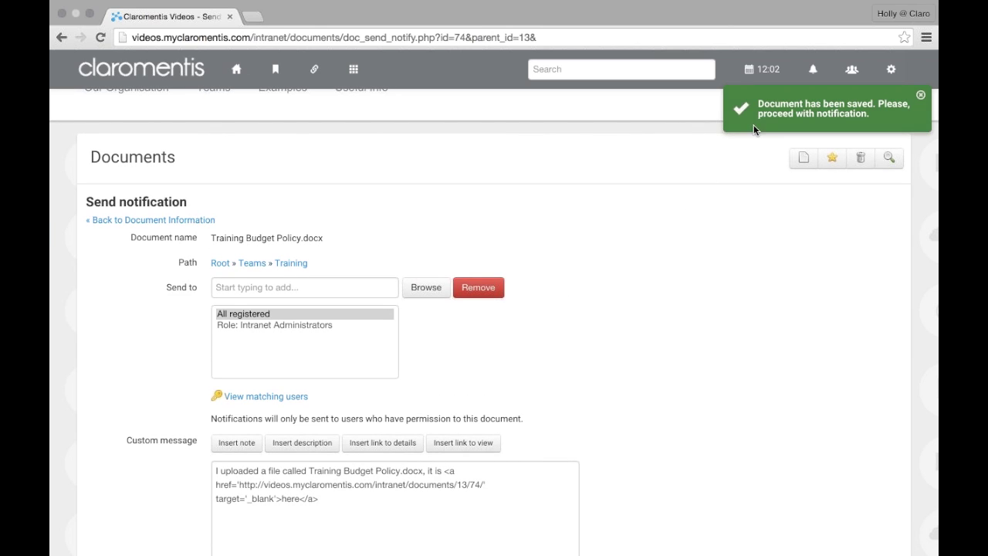
Remove All registered from the notification's recipients, leaving only the Intranet Administrators role
scroll(659, 265, down, 1)
scroll(660, 265, down, 2)
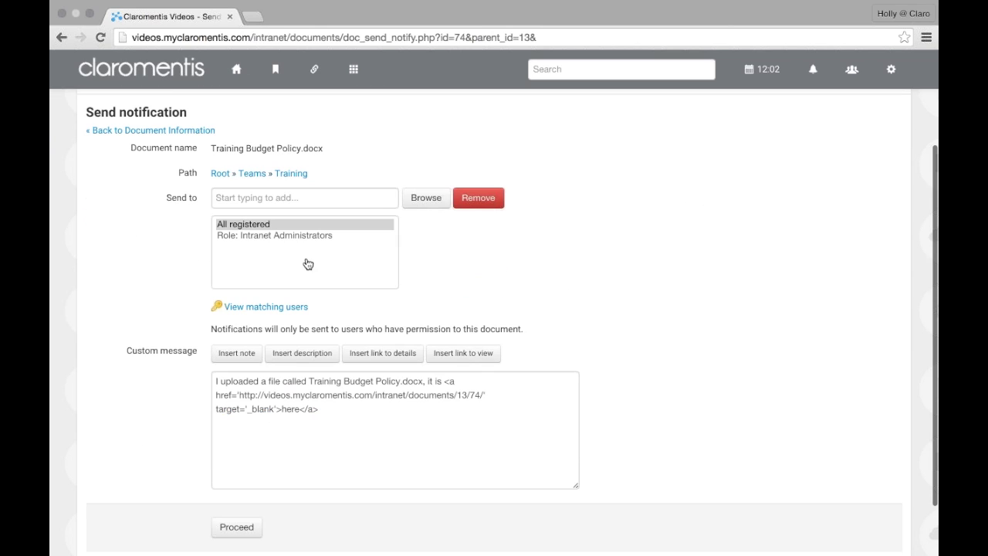
click(270, 198)
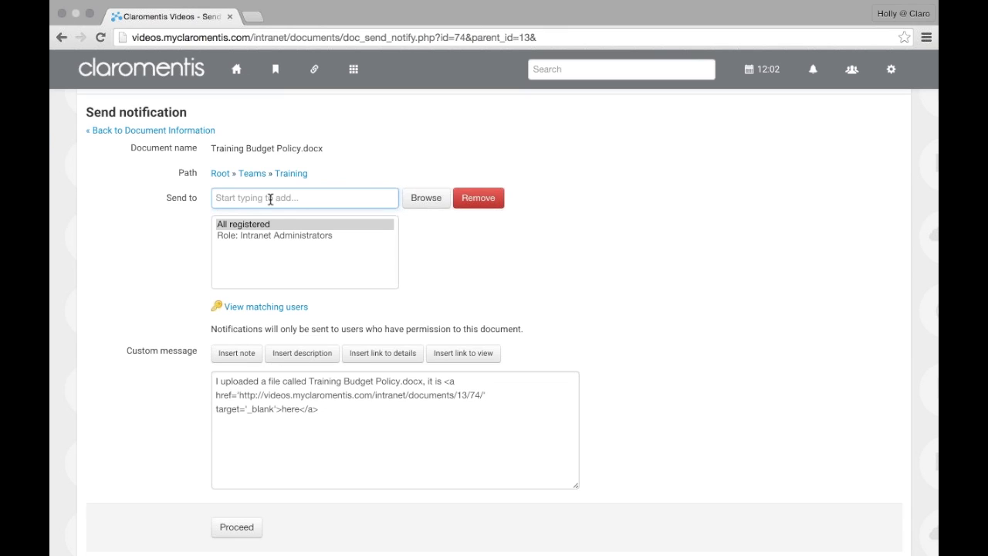
click(308, 226)
click(477, 199)
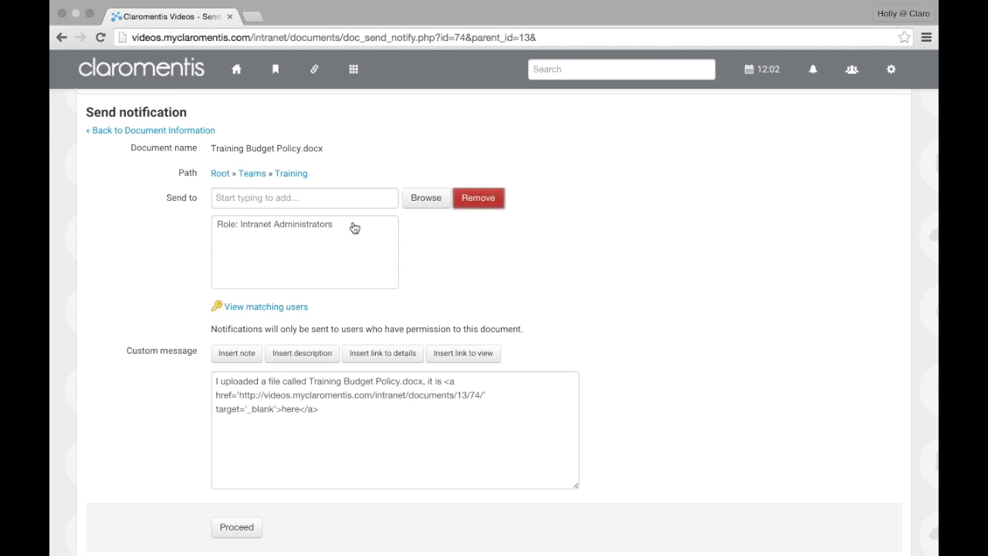
click(352, 225)
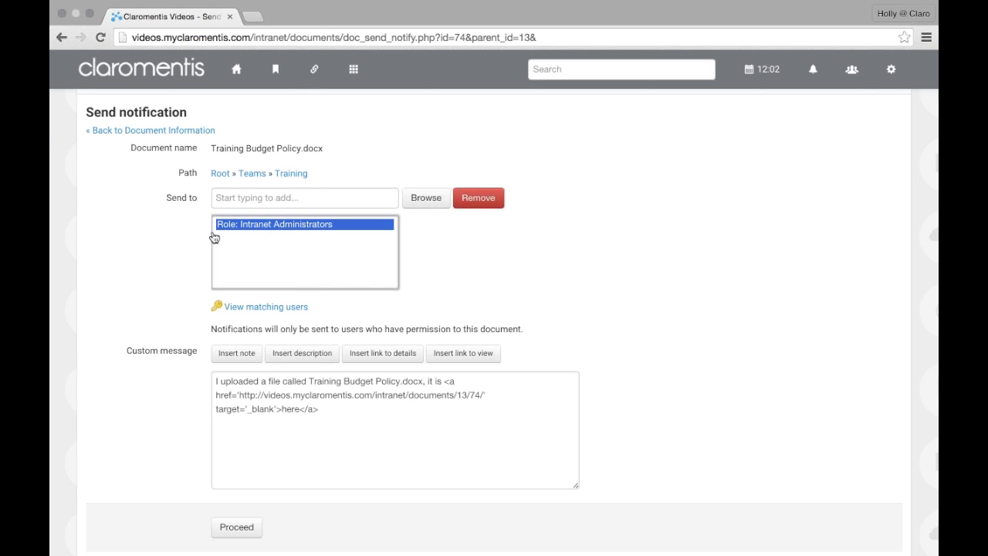
click(461, 281)
Add "Hi Guys," and "I've just updated this document, please have a read!" above the default custom message and send the notification
scroll(458, 280, down, 2)
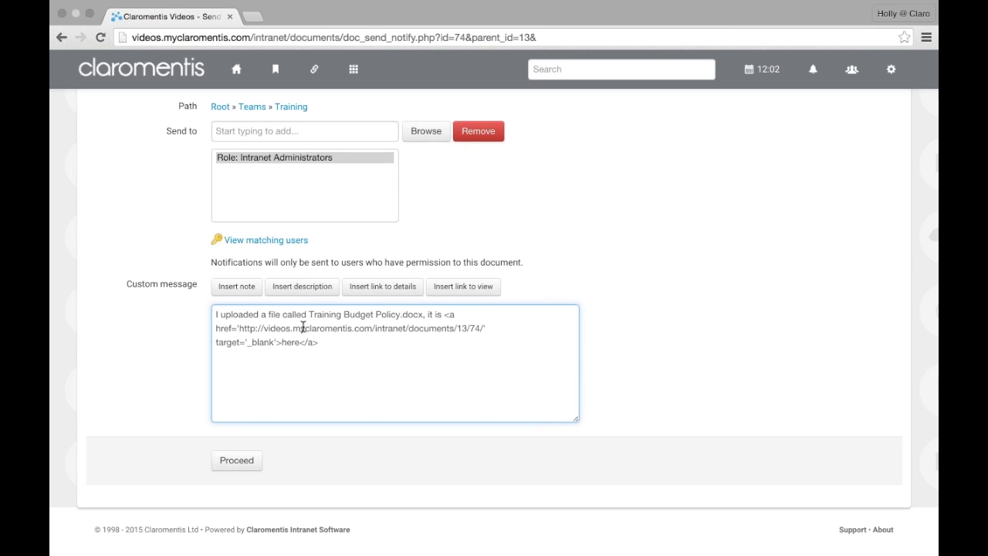
click(368, 344)
key(Return)
key(Up)
key(Up)
key(Up)
key(Up)
key(Return)
key(Return)
key(Up)
key(Up)
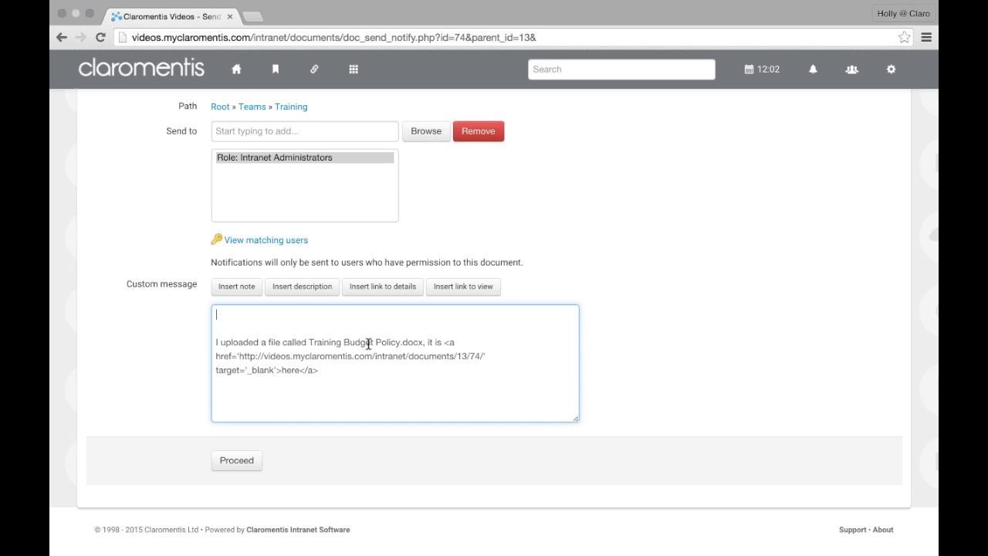
text(Hi Guys,)
key(Return)
key(Return)
text(I've )
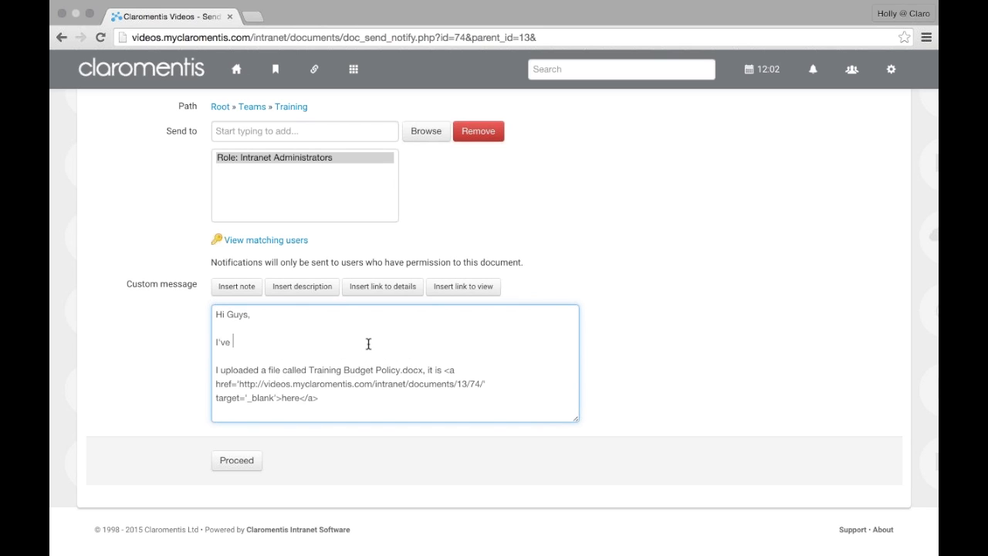
text(just updated this document, please h)
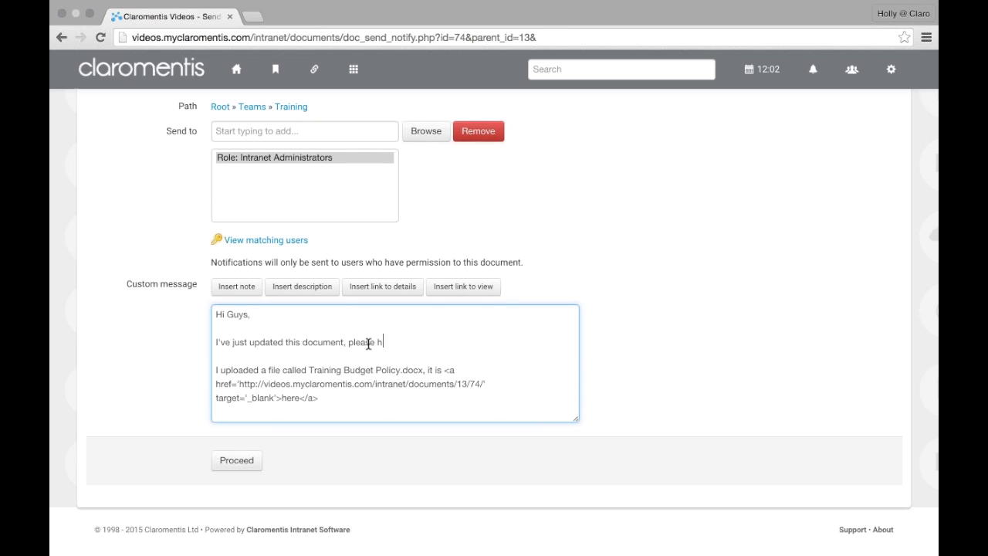
text(ave a read!)
scroll(368, 353, down, 3)
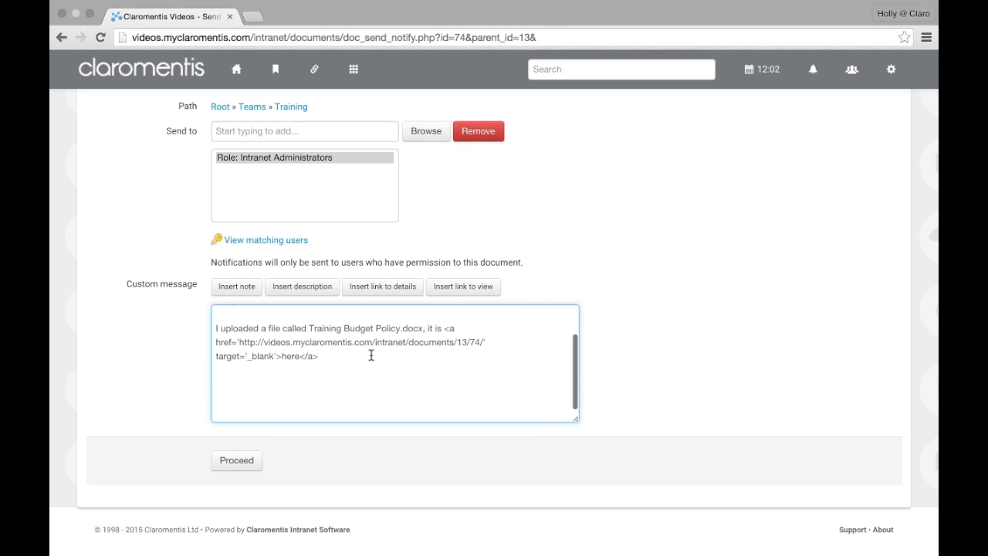
click(238, 460)
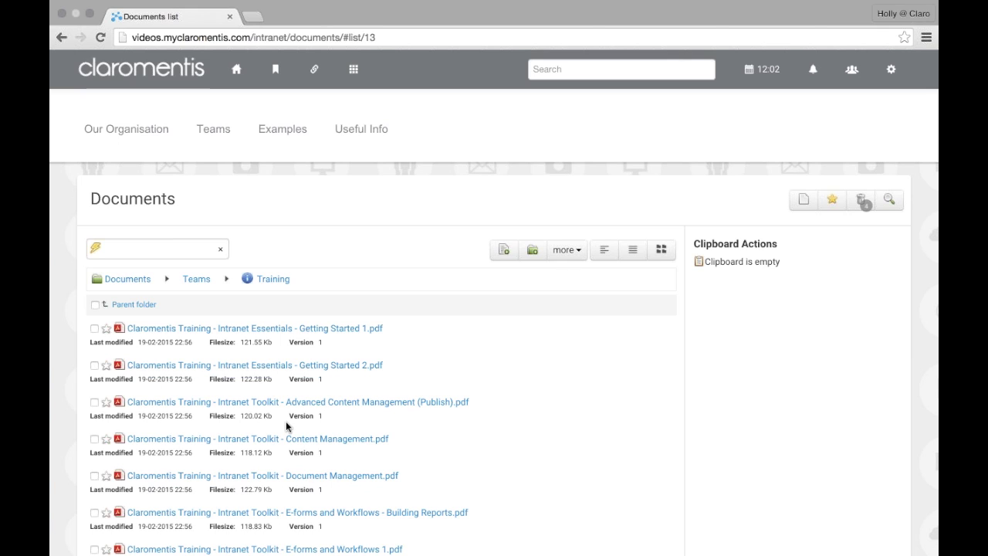
Open Training Budget Policy.docx from the end of the Training folder and view its preview
scroll(316, 425, down, 5)
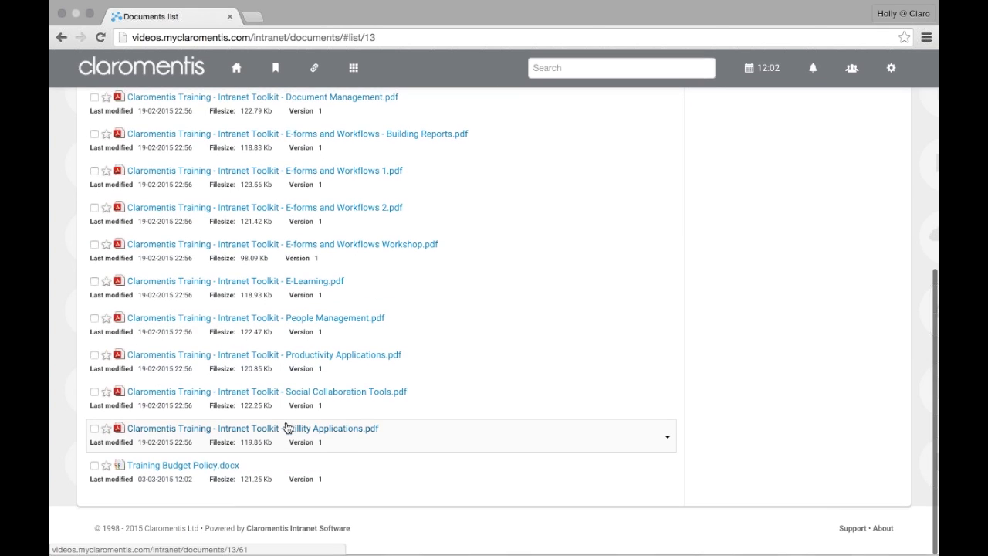
click(173, 473)
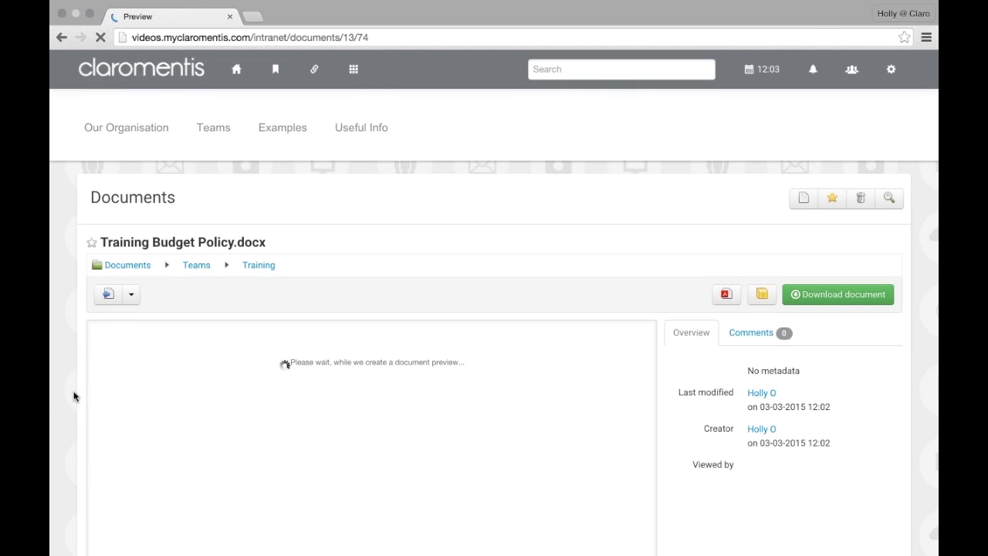
scroll(73, 392, down, 1)
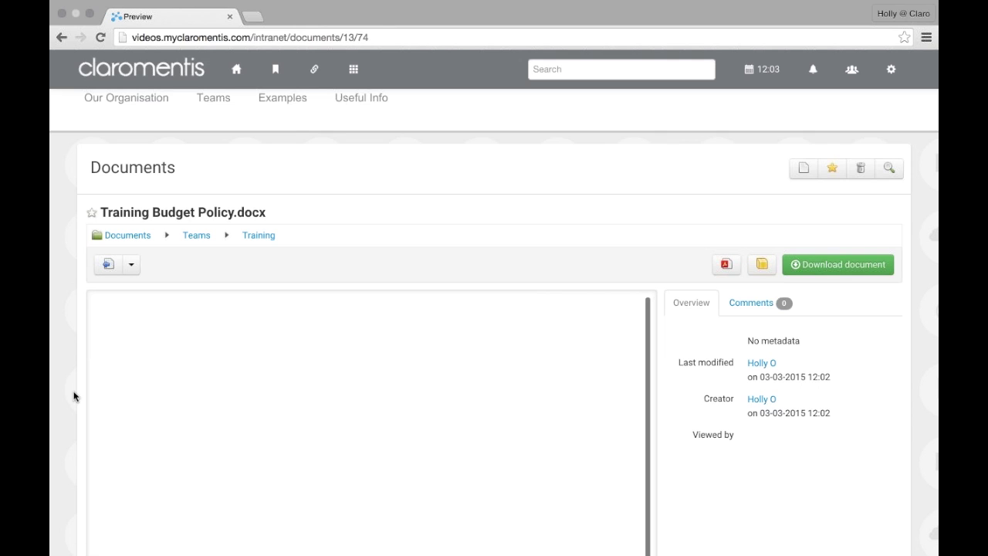
scroll(73, 396, down, 3)
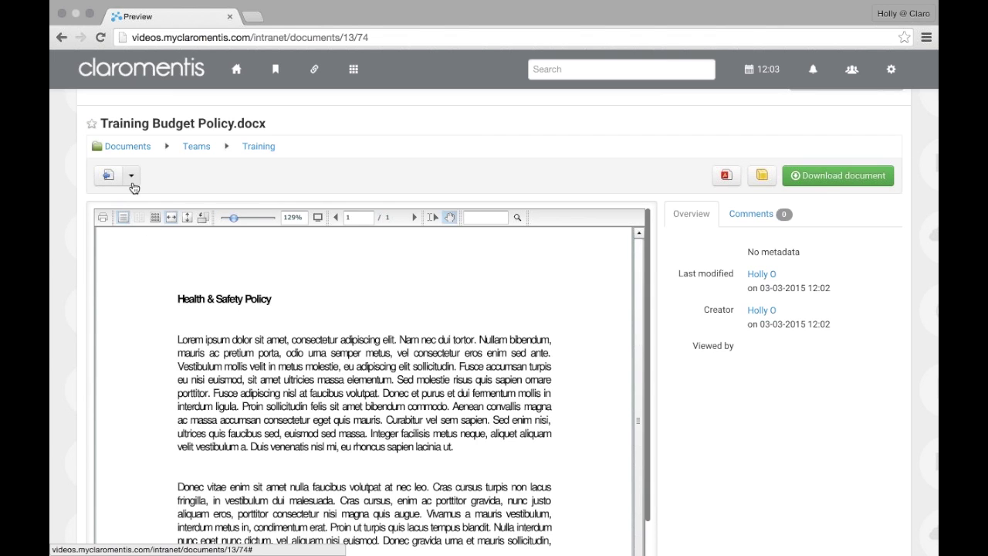
Start a notification for Training Budget Policy.docx and remove All registered, keeping the Intranet Administrators role as recipient
click(132, 176)
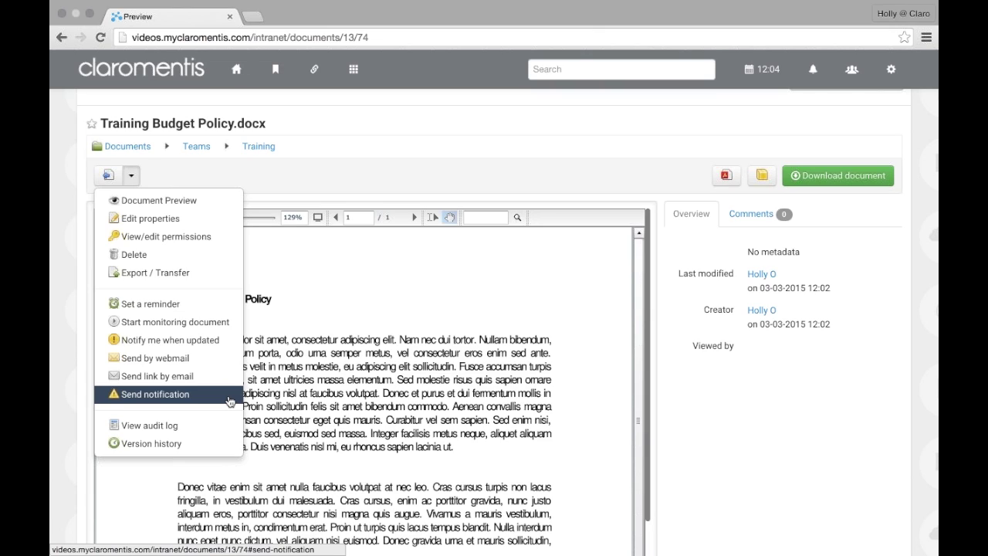
click(178, 395)
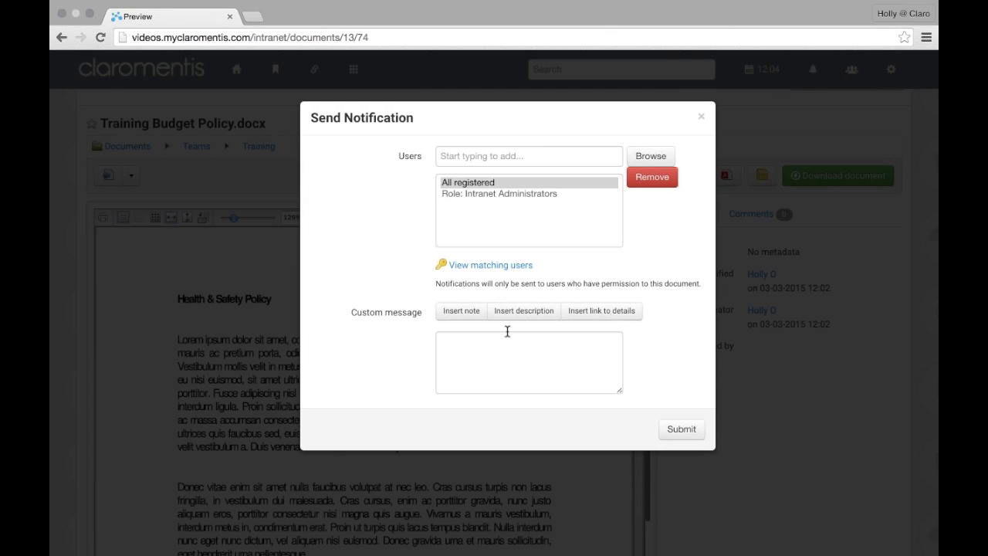
click(545, 186)
click(641, 179)
click(560, 181)
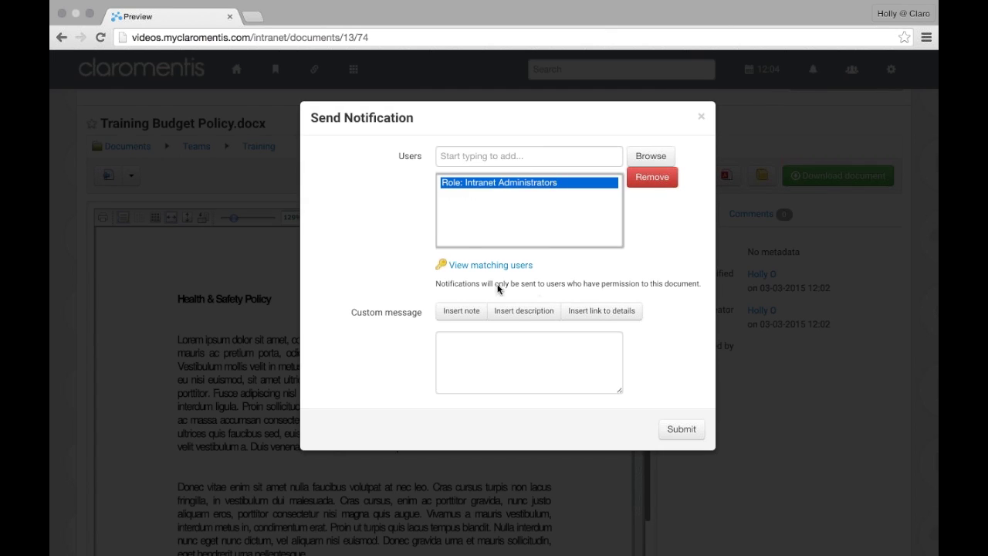
Enter the custom message "Have a look at this document!" and submit the notification
click(481, 363)
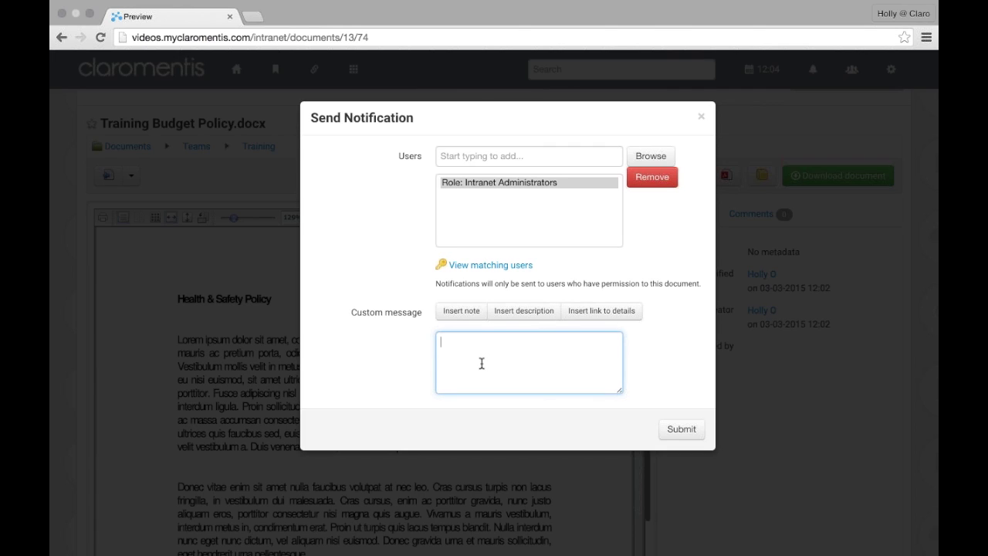
text(Have a look at this document!)
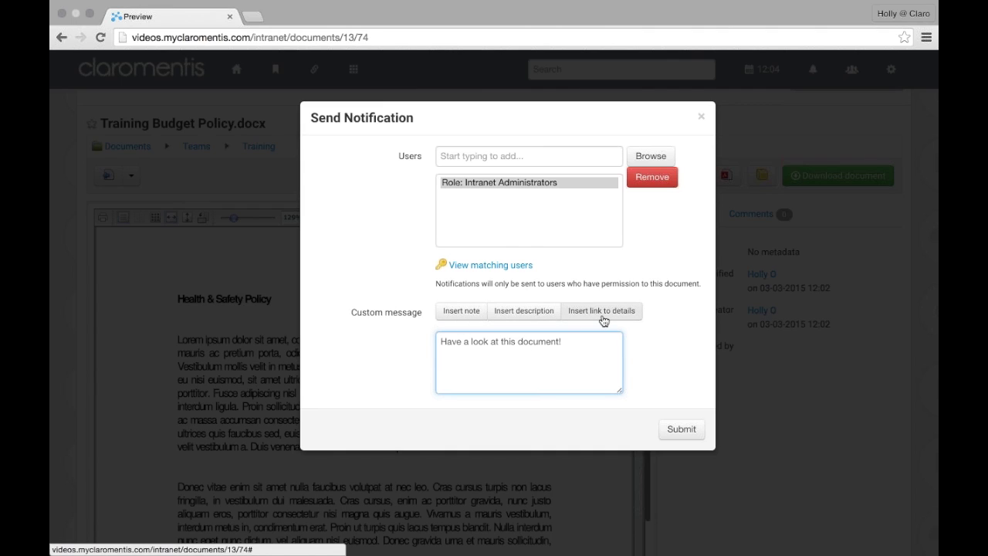
click(680, 429)
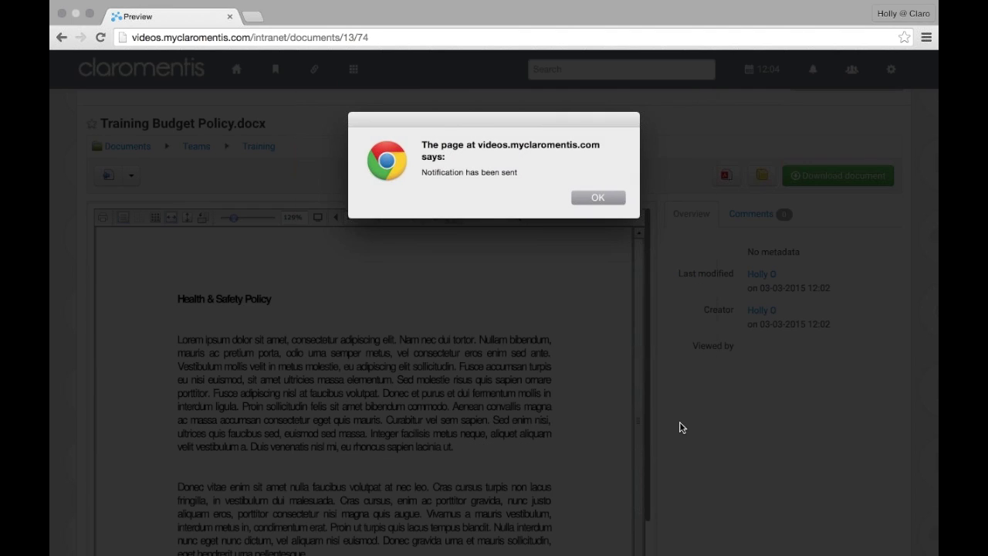
click(606, 198)
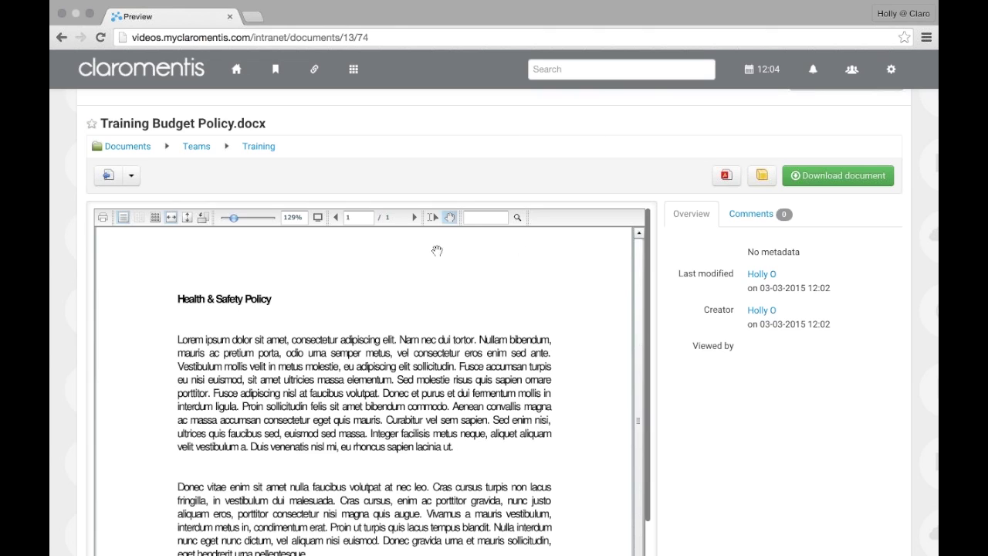
Return to the intranet homepage and reopen the Documents application
click(236, 71)
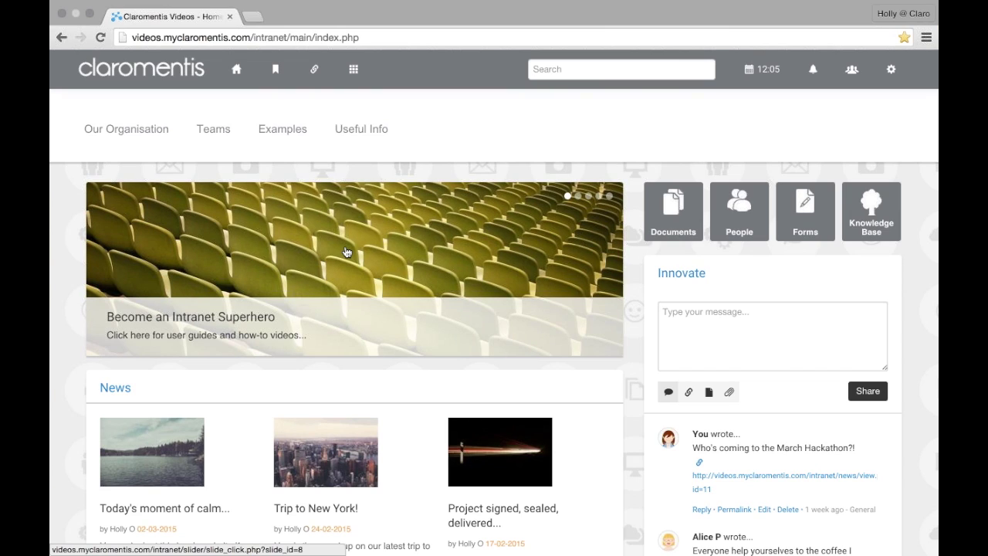
click(353, 69)
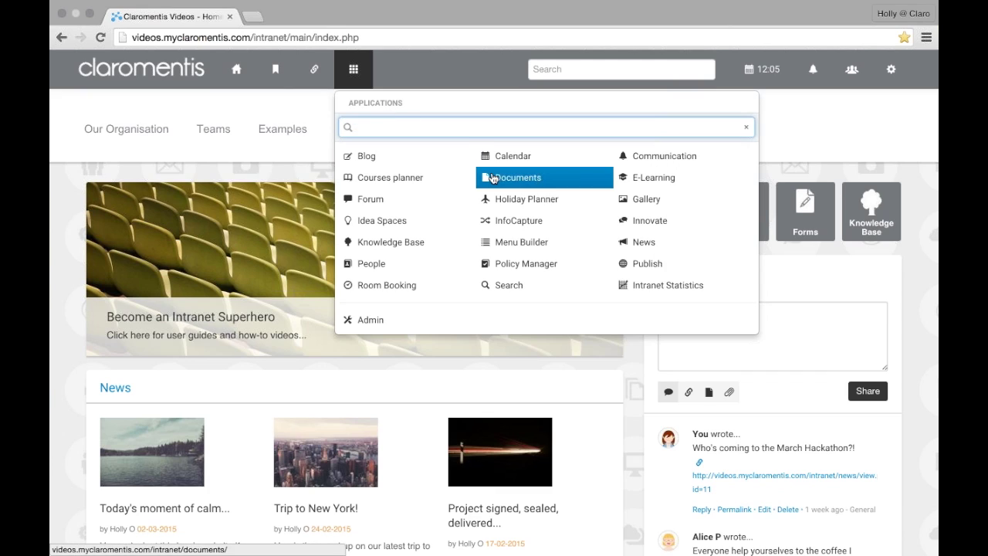
click(493, 178)
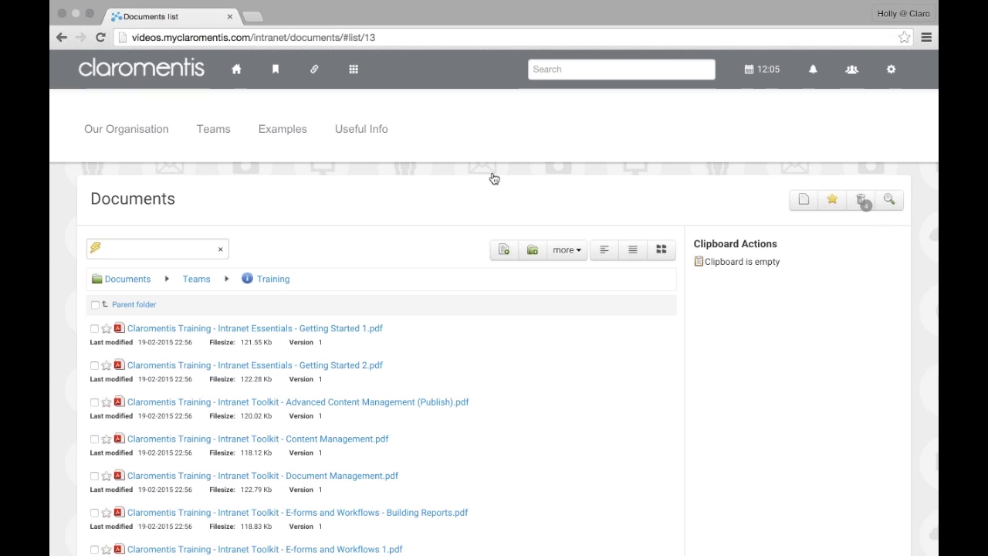
Open Claromentis Training - Intranet Essentials - Getting Started 1.pdf, view its available document actions and go back to the homepage
click(334, 331)
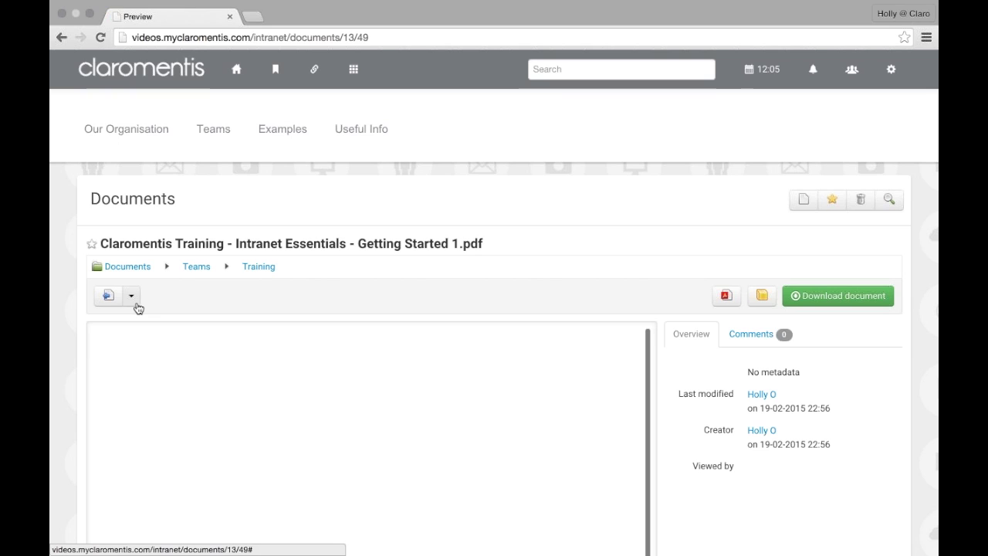
click(132, 301)
scroll(135, 374, down, 2)
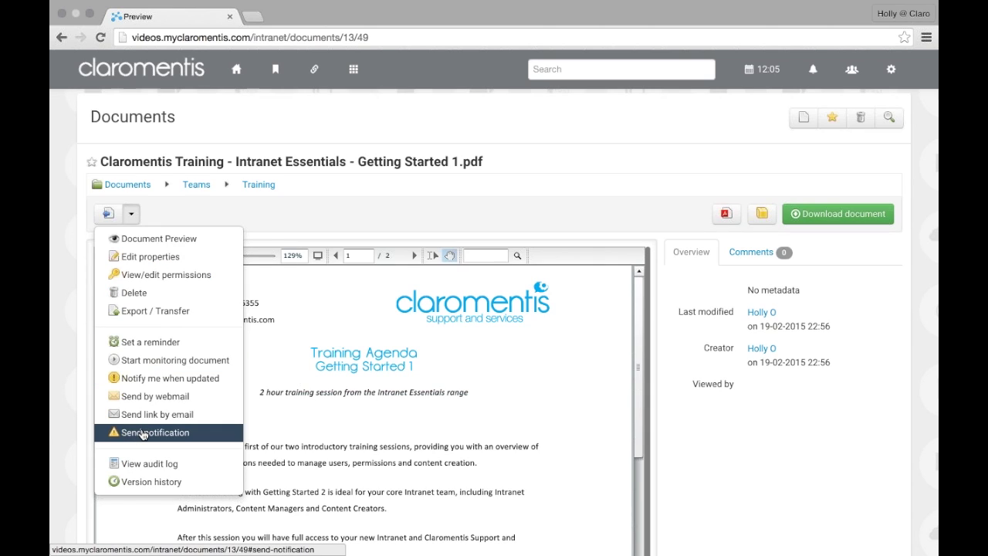
click(129, 222)
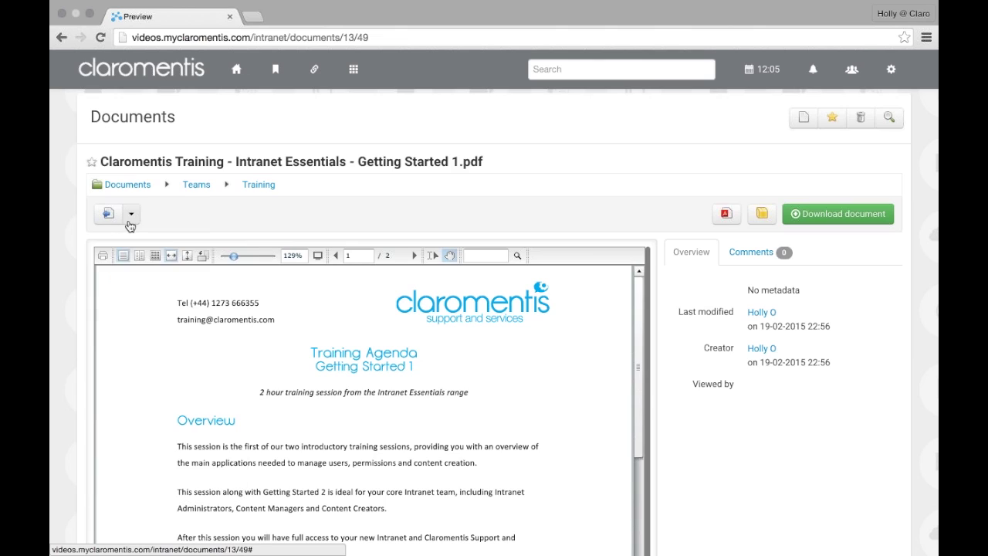
click(230, 73)
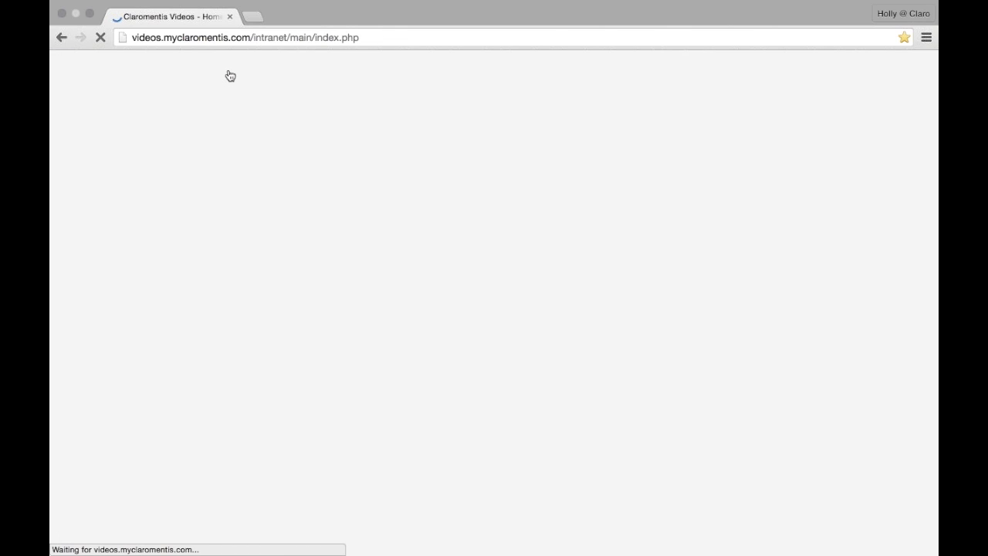